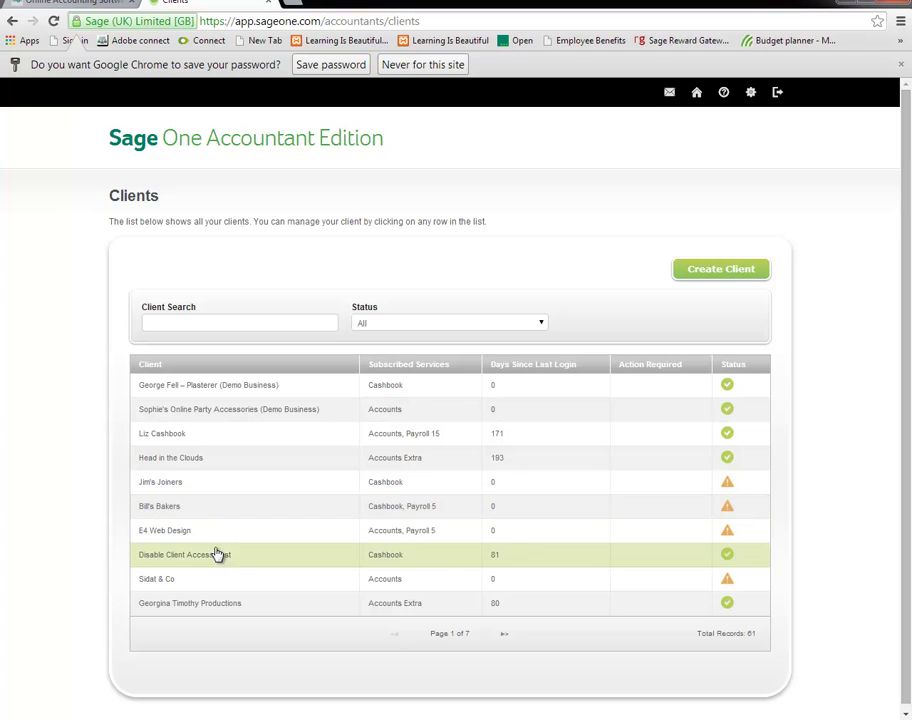
Page back and forth through the client list, settle on page 2, then open Messages.
{"action": "left_click", "coordinate": [504, 636]}
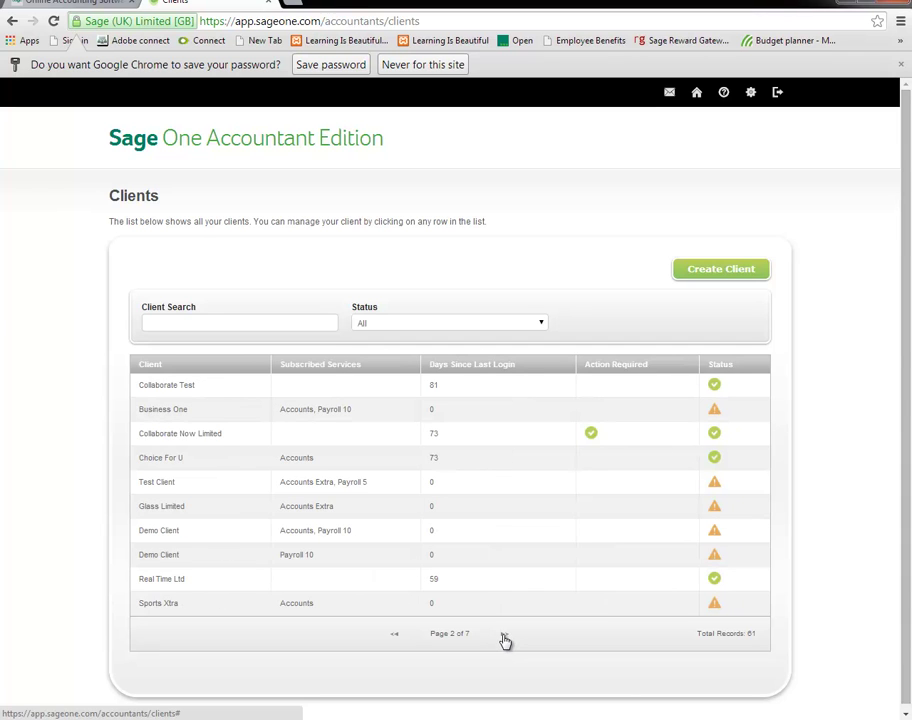
{"action": "left_click", "coordinate": [395, 637]}
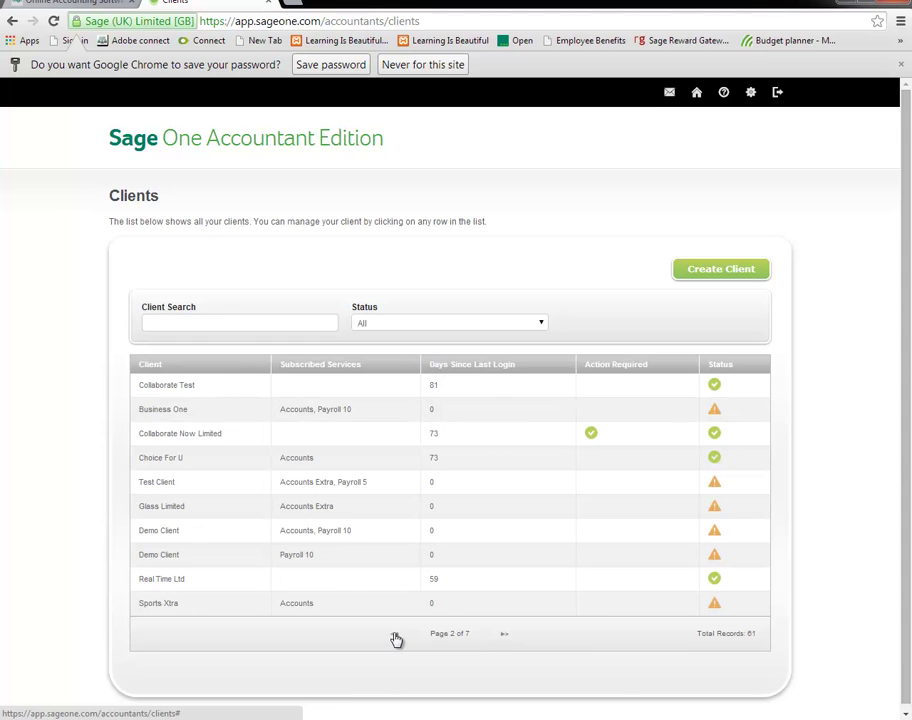
{"action": "left_click", "coordinate": [395, 637]}
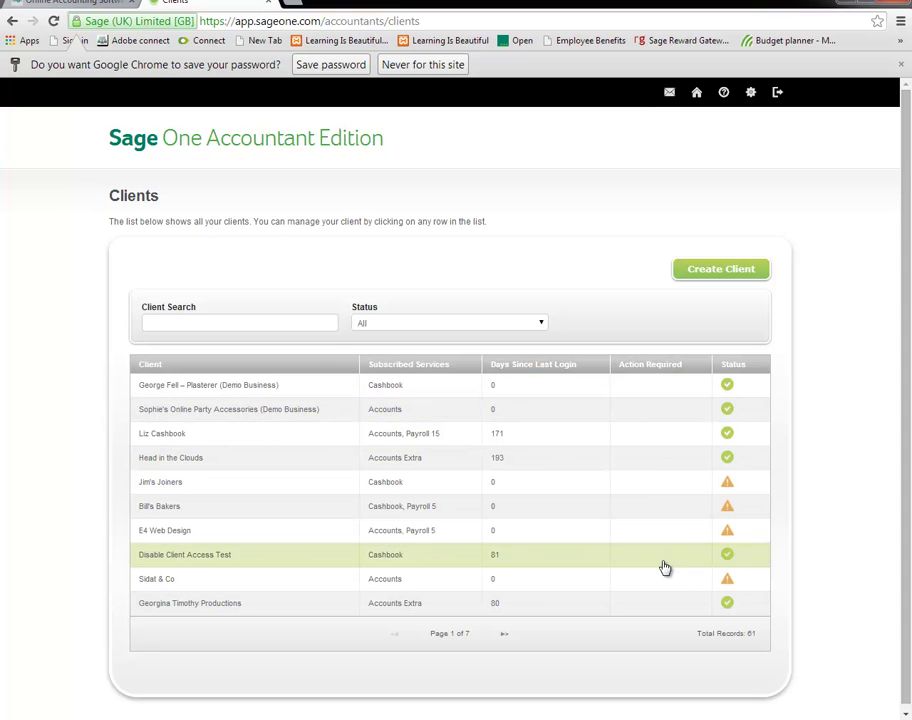
{"action": "left_click", "coordinate": [504, 635]}
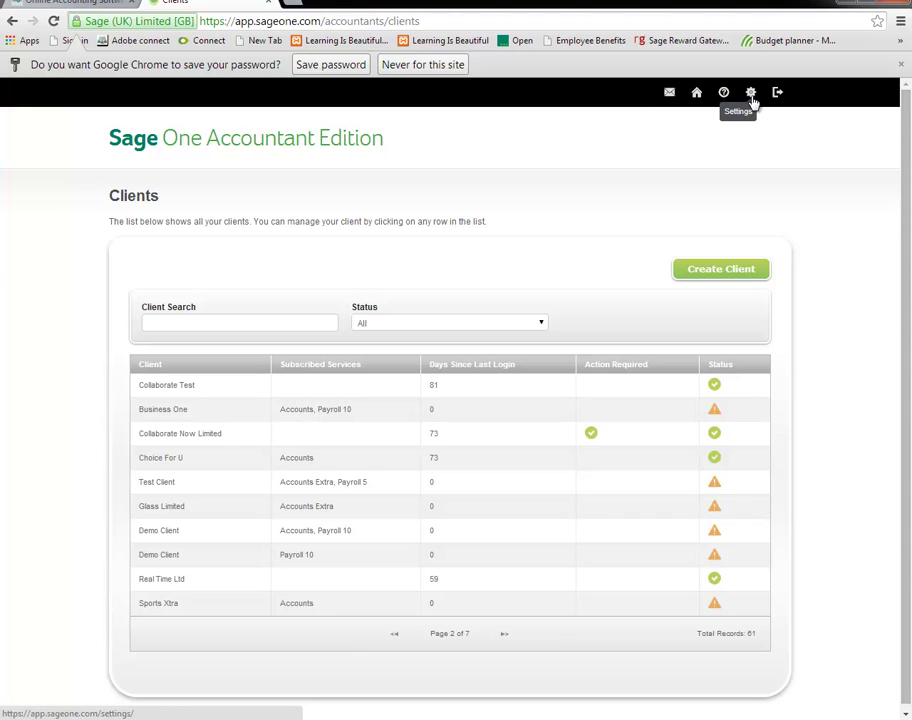
{"action": "left_click", "coordinate": [668, 98]}
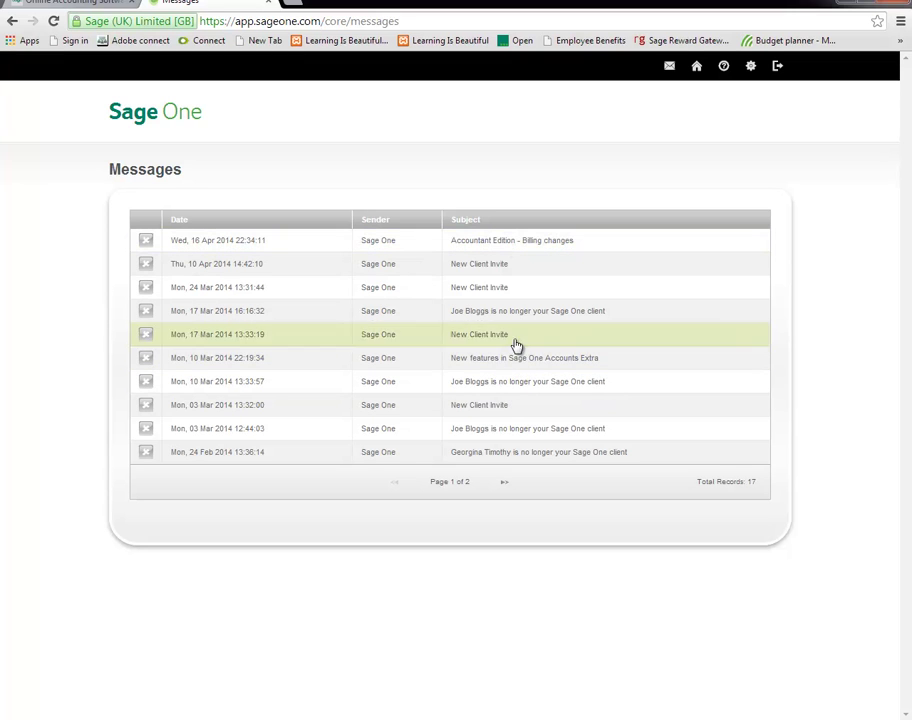
Read and close the client-leaving message, delete the 10 Apr New Client Invite, return to Clients.
{"action": "left_click", "coordinate": [546, 459]}
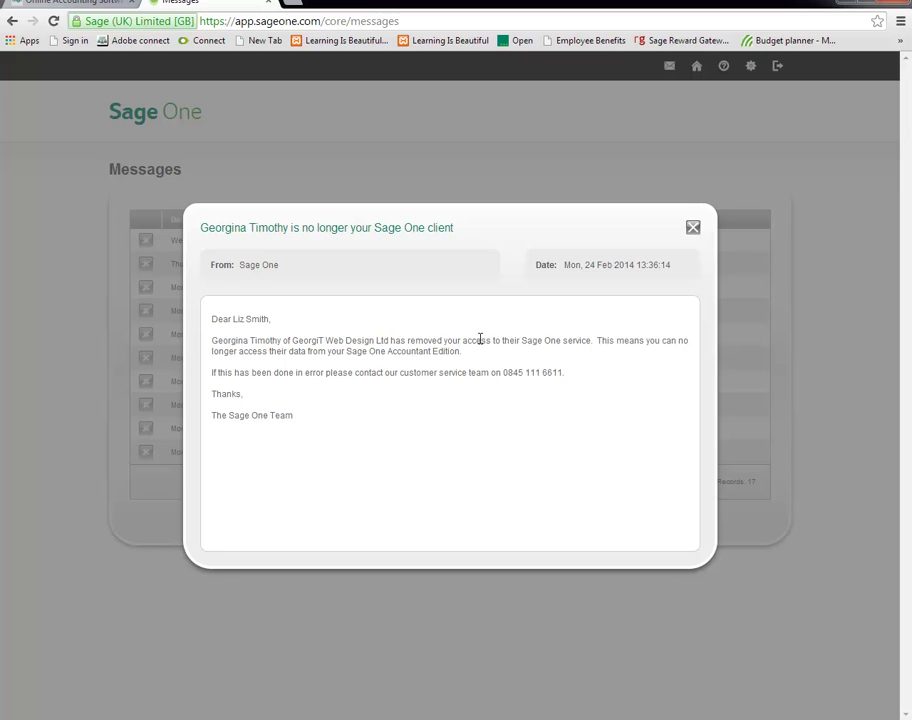
{"action": "left_click", "coordinate": [696, 231]}
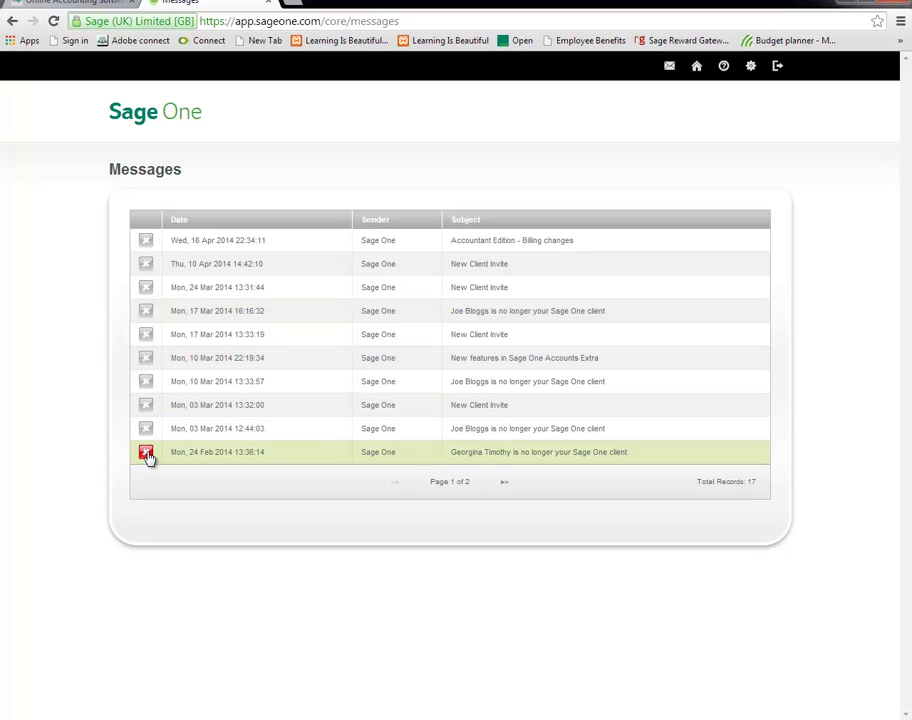
{"action": "left_click", "coordinate": [146, 268]}
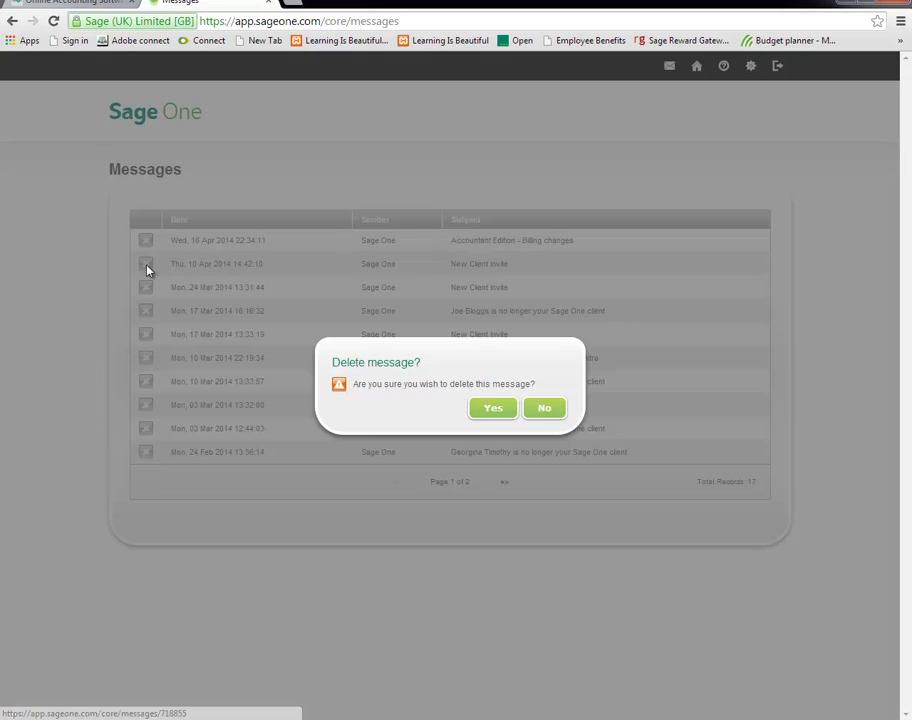
{"action": "left_click", "coordinate": [494, 409]}
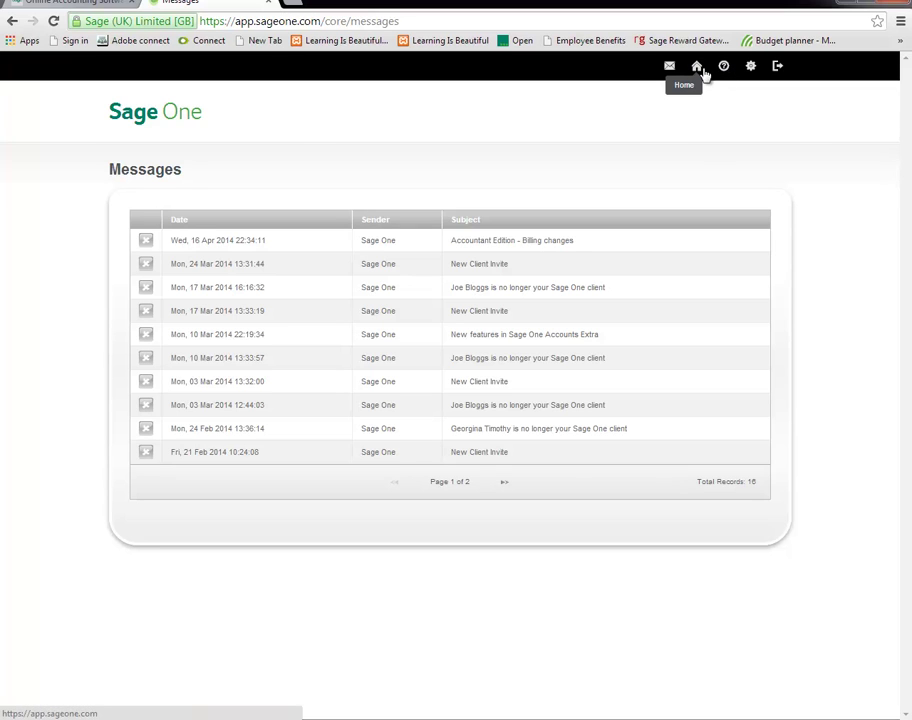
{"action": "left_click", "coordinate": [699, 70]}
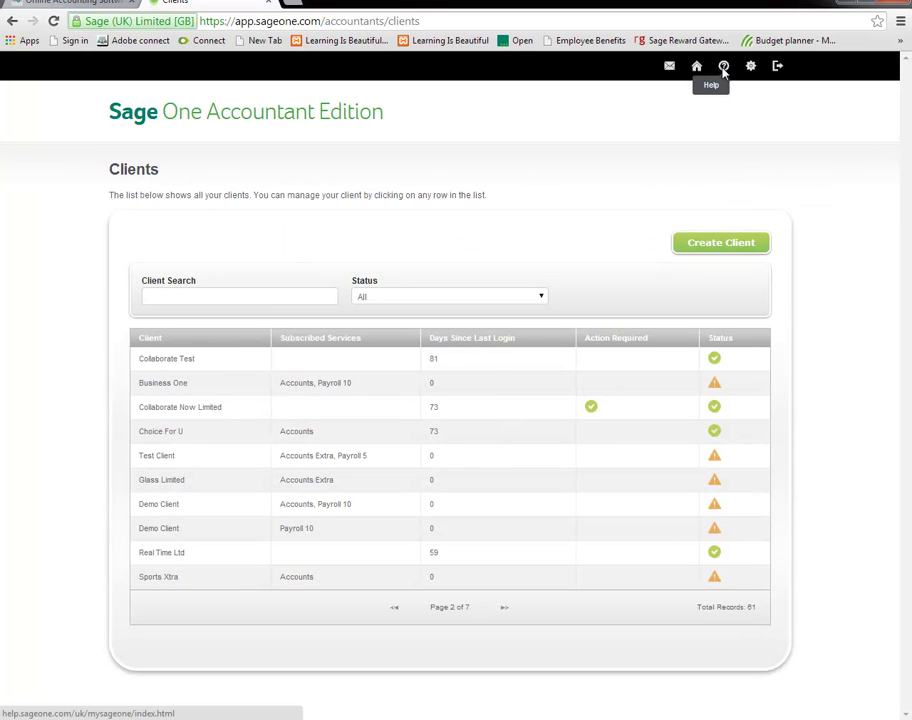
Browse the help site's Accounts range topics, then go to account Settings from the Clients tab.
{"action": "left_click", "coordinate": [724, 68]}
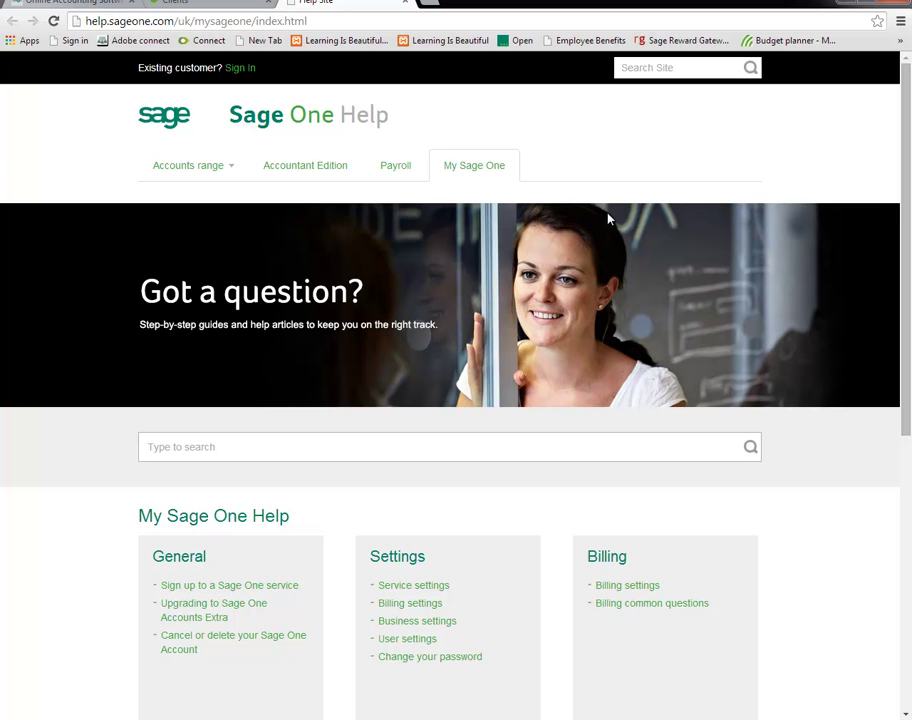
{"action": "left_click", "coordinate": [190, 167]}
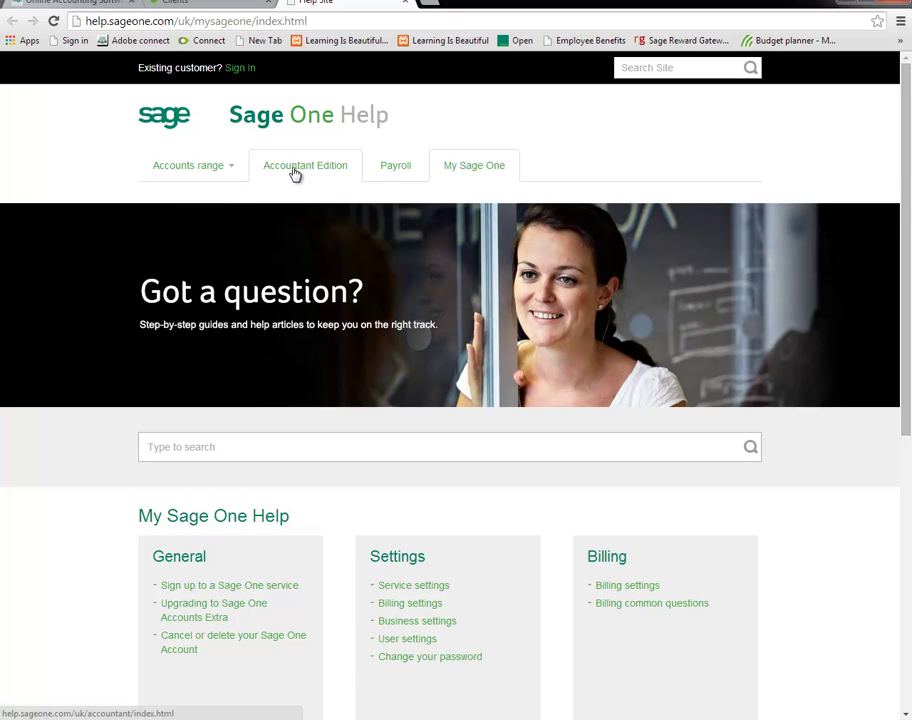
{"action": "left_click", "coordinate": [235, 4]}
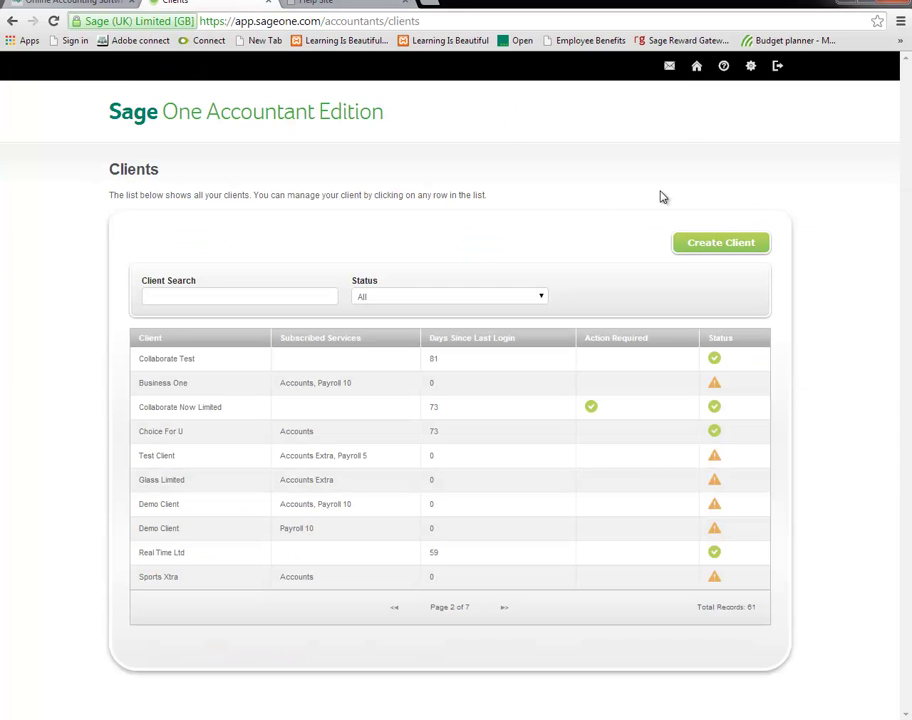
{"action": "left_click", "coordinate": [751, 68]}
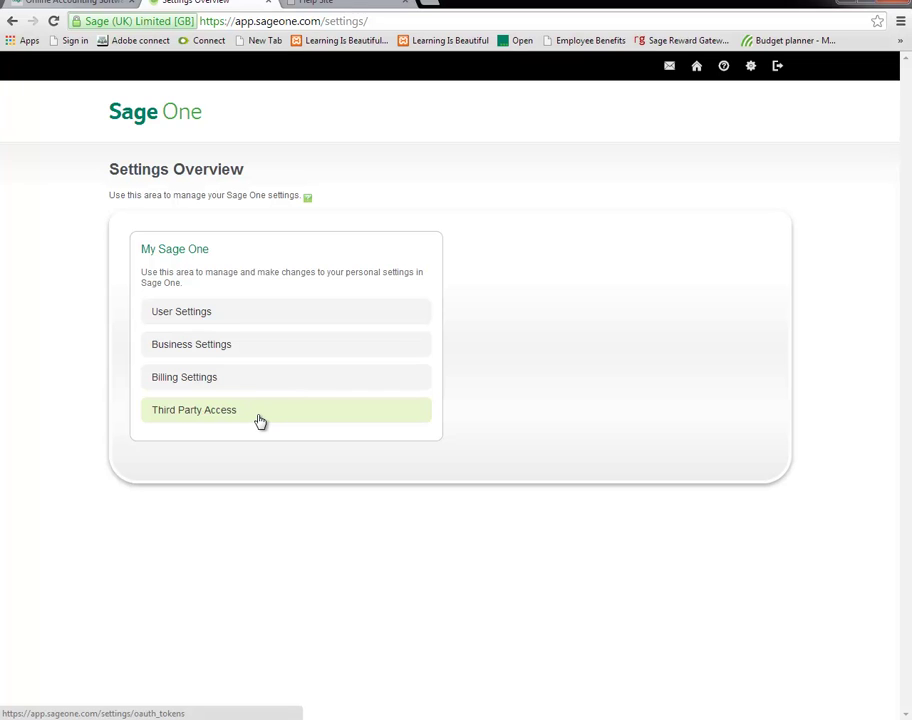
{"action": "left_click", "coordinate": [220, 315]}
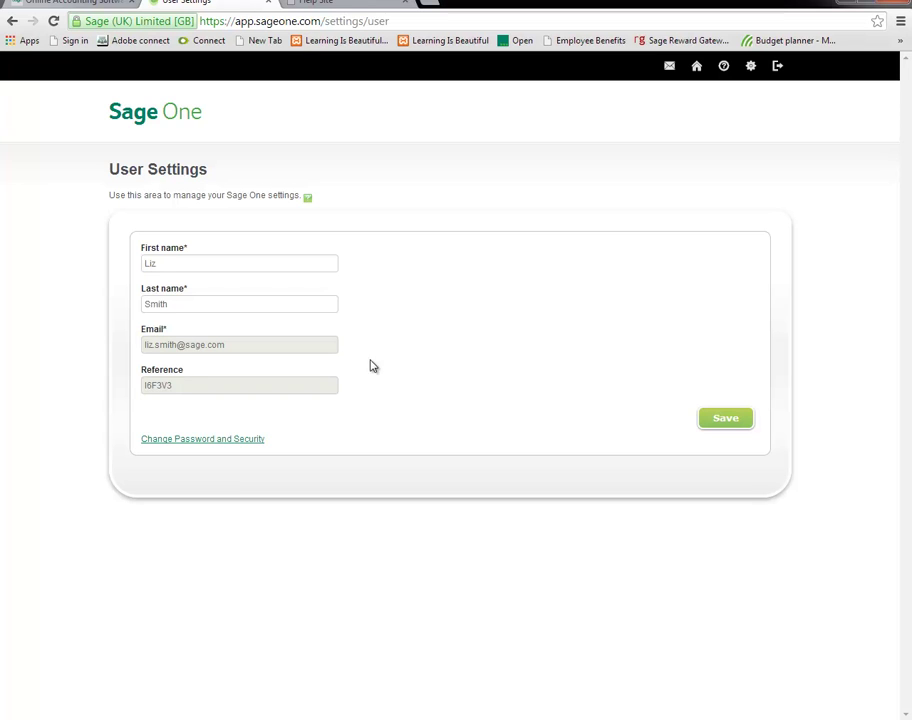
{"action": "left_click", "coordinate": [204, 445]}
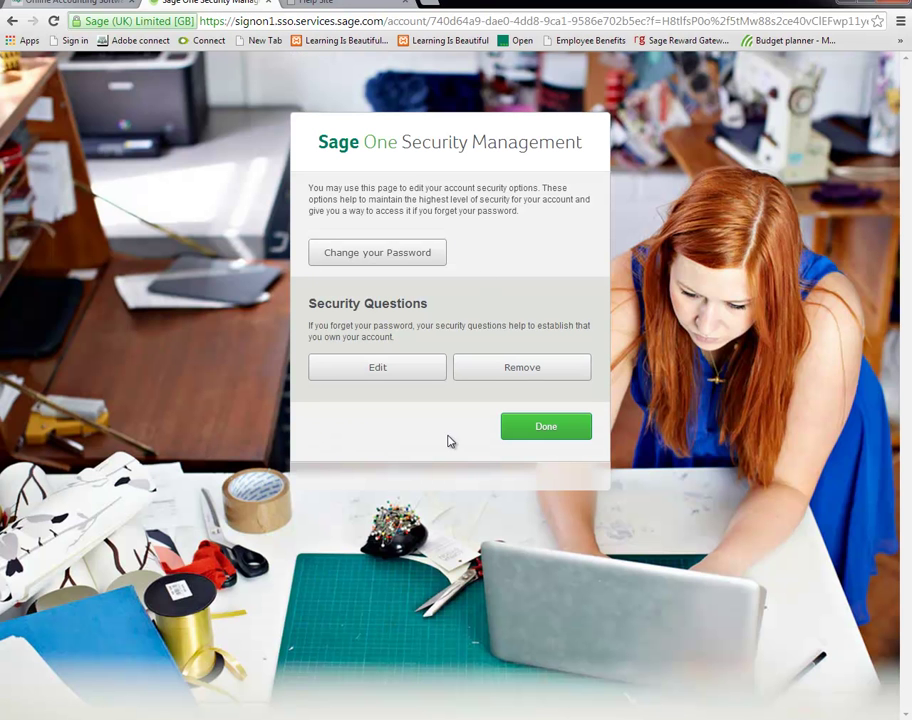
{"action": "left_click", "coordinate": [352, 254]}
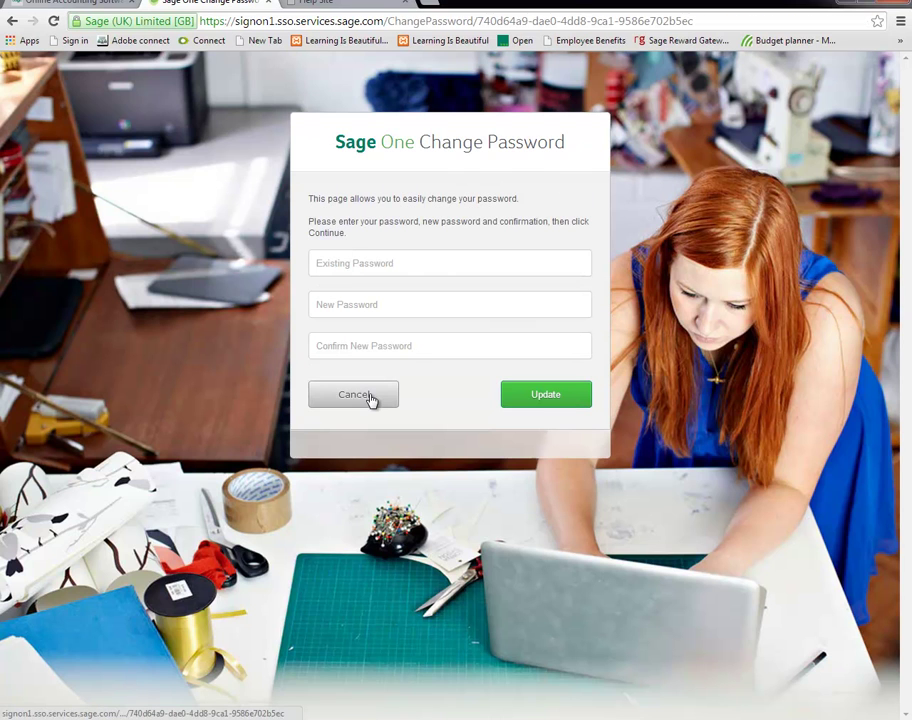
{"action": "left_click", "coordinate": [369, 397]}
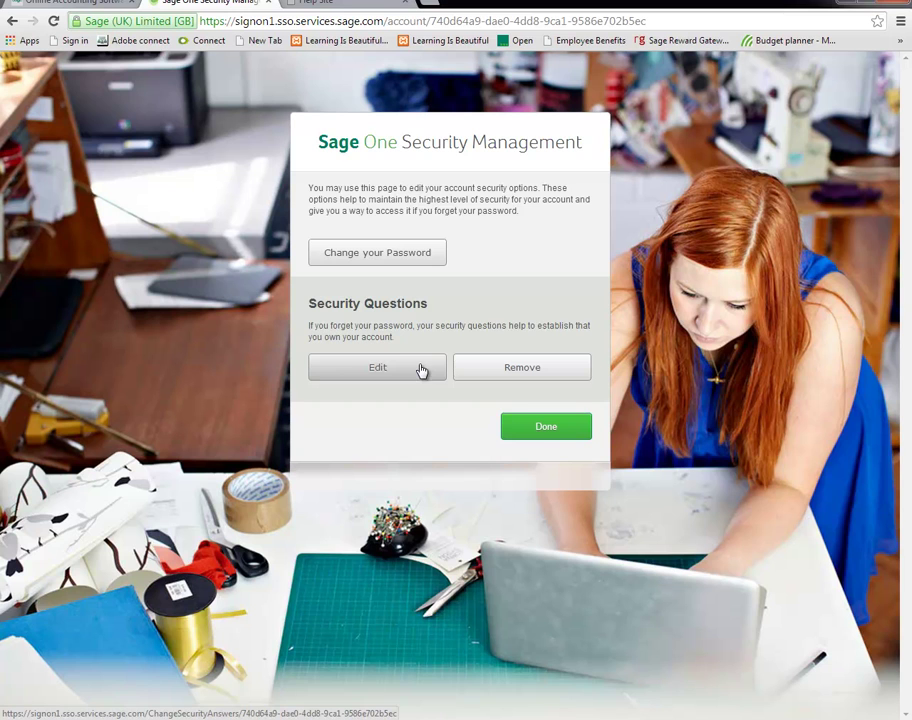
{"action": "left_click", "coordinate": [421, 371]}
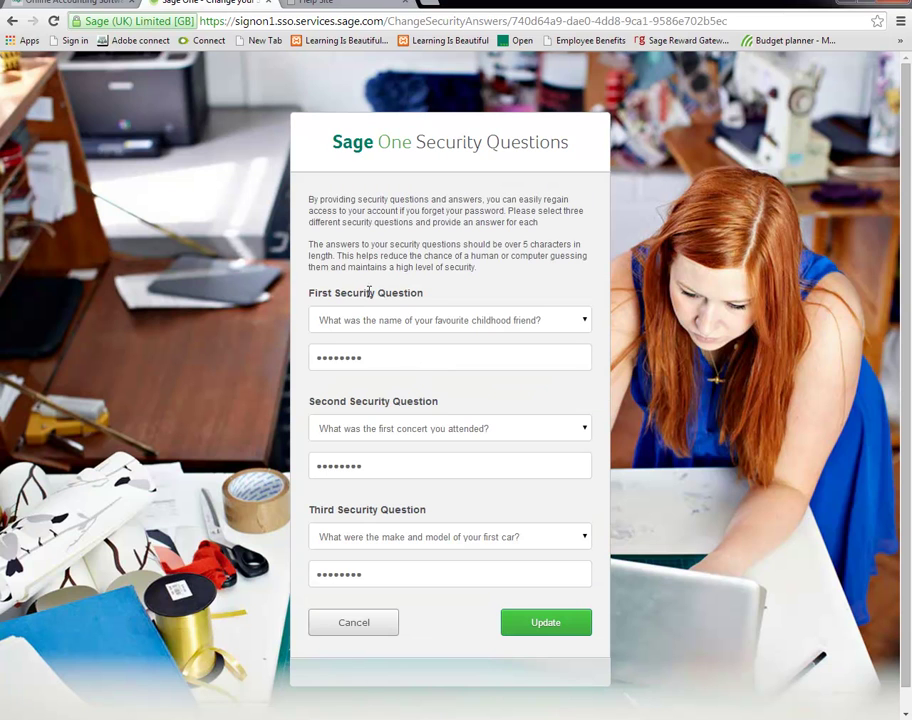
{"action": "left_click", "coordinate": [355, 628]}
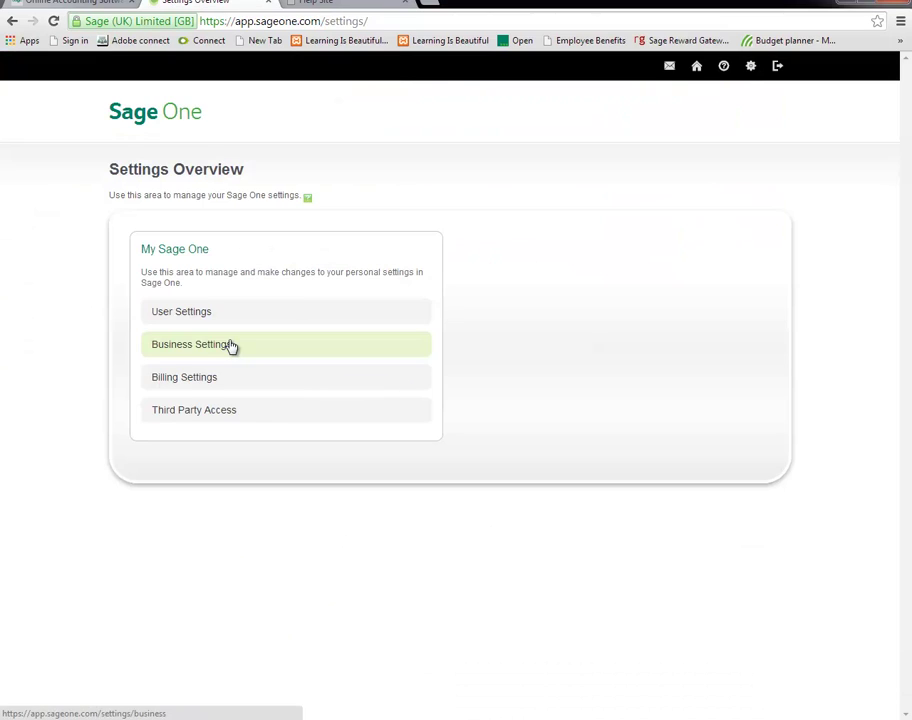
Review and save the business contact and address details, opening the settings help page alongside.
{"action": "left_click", "coordinate": [230, 345]}
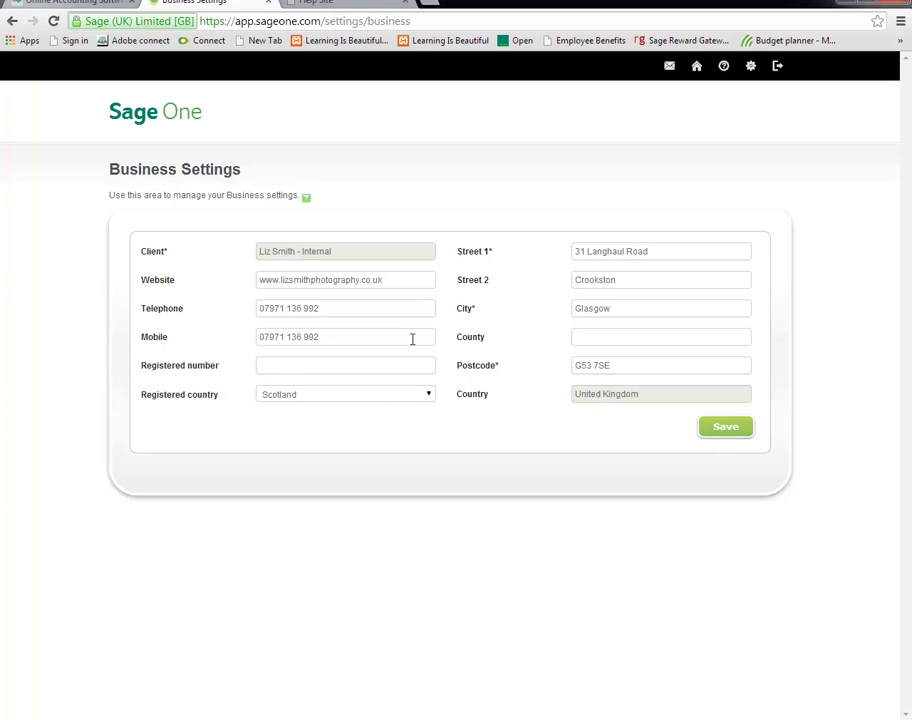
{"action": "left_click", "coordinate": [385, 308]}
{"action": "left_click", "coordinate": [340, 336]}
{"action": "left_click", "coordinate": [339, 279]}
{"action": "left_click", "coordinate": [608, 278]}
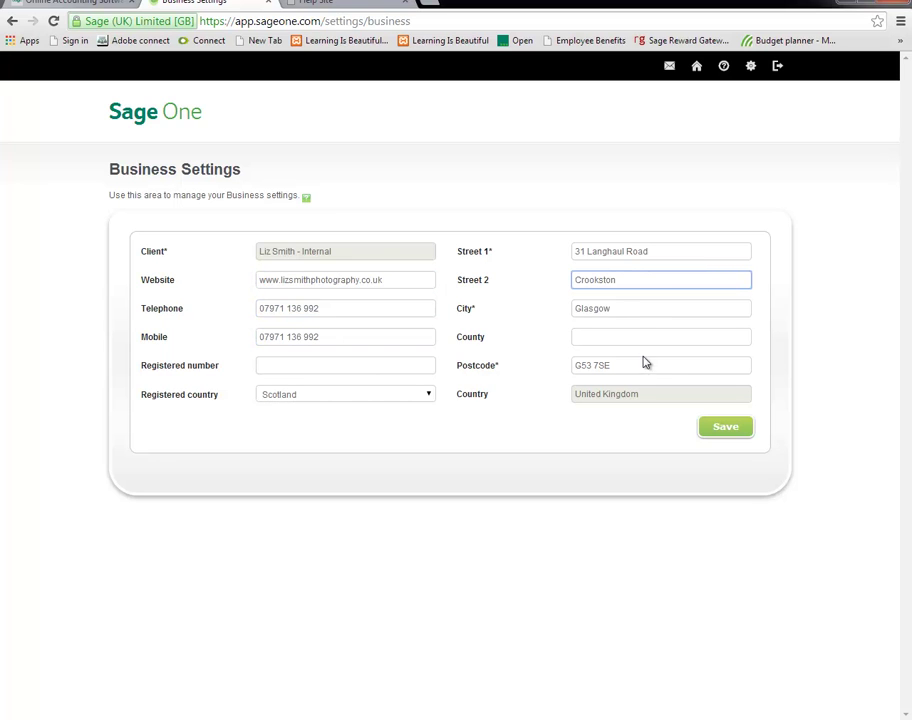
{"action": "left_click", "coordinate": [640, 310]}
{"action": "left_click", "coordinate": [720, 428]}
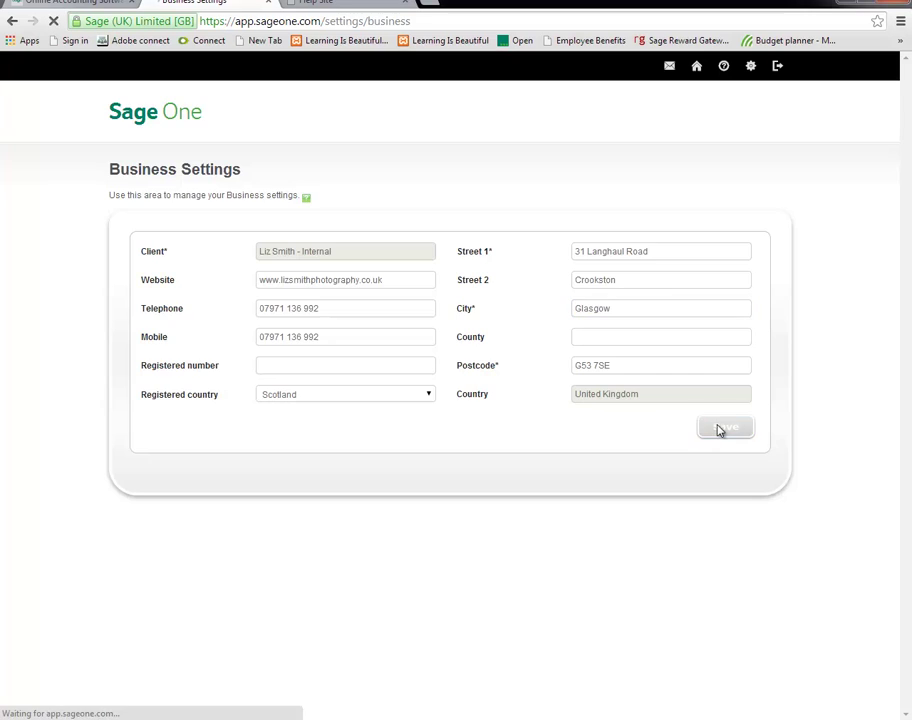
{"action": "left_click", "coordinate": [309, 202]}
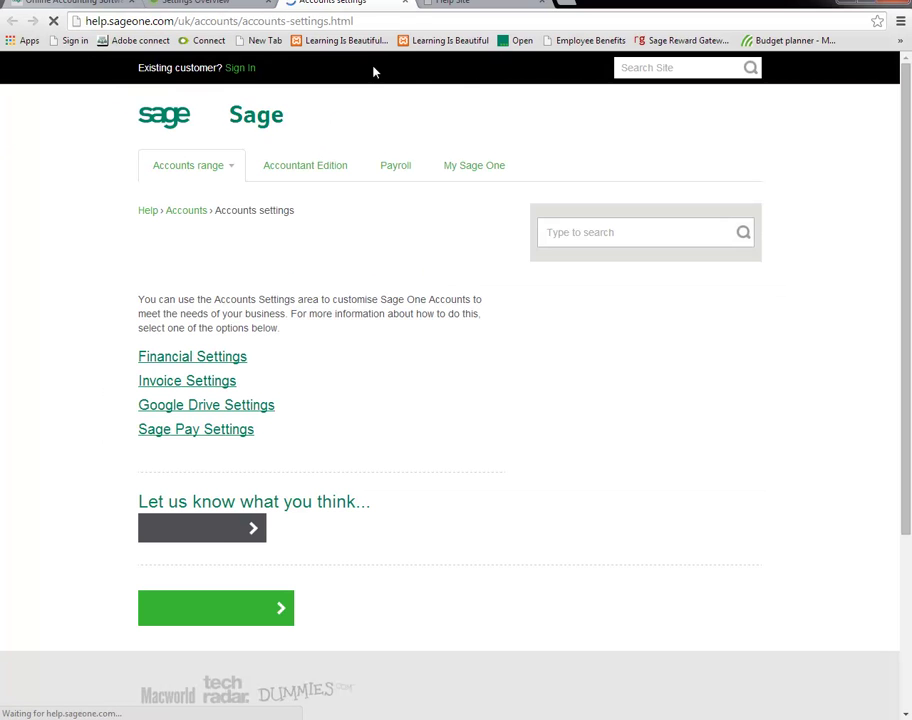
{"action": "left_click", "coordinate": [204, 7]}
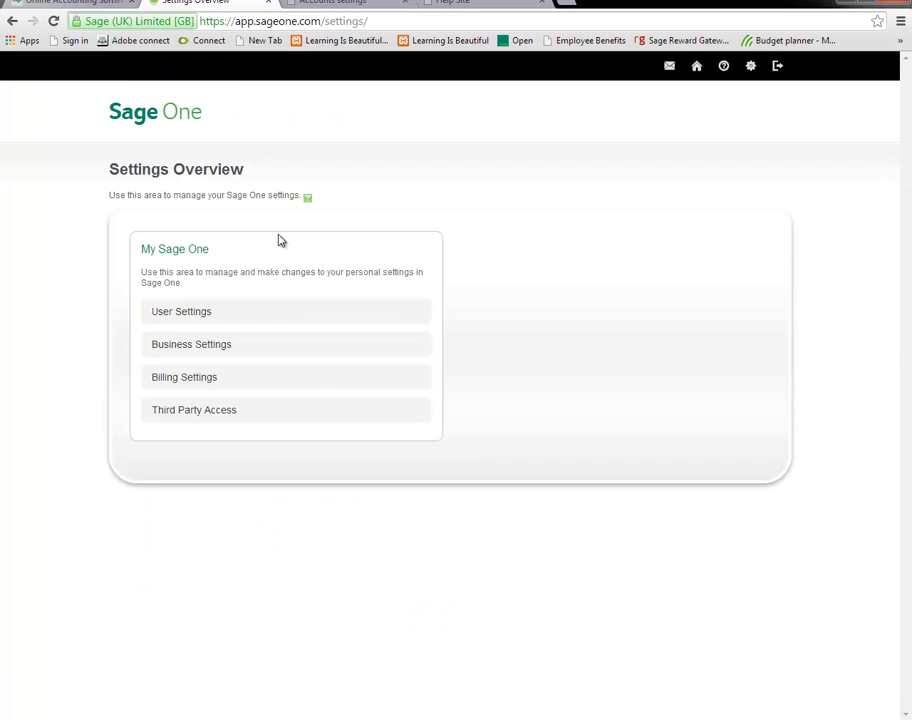
View Billing Settings' Direct Debit, Sage One Invoices and Commission Details in turn.
{"action": "left_click", "coordinate": [241, 380]}
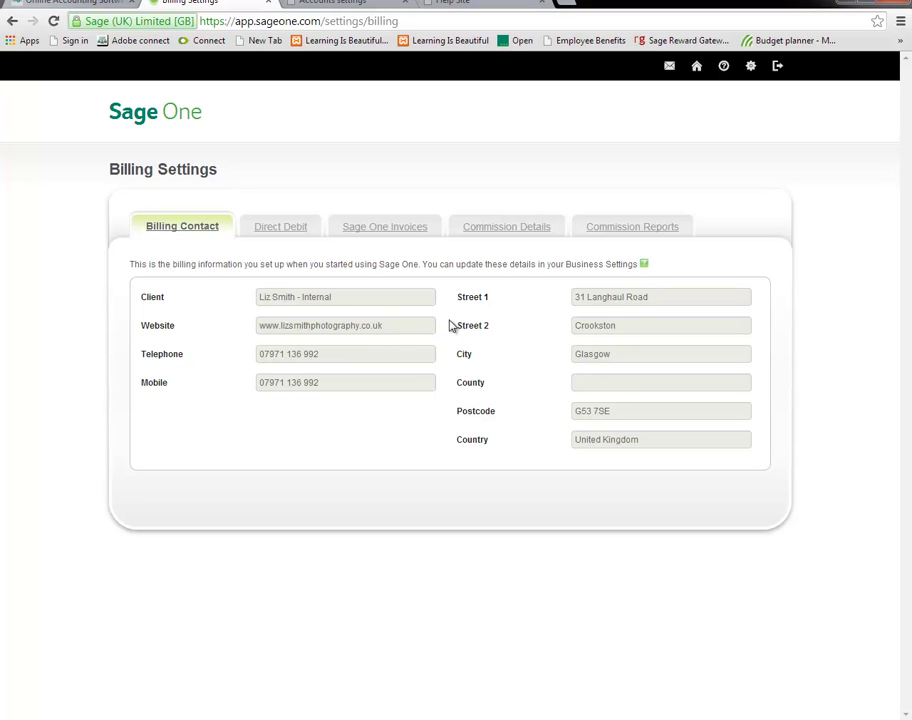
{"action": "left_click", "coordinate": [293, 231]}
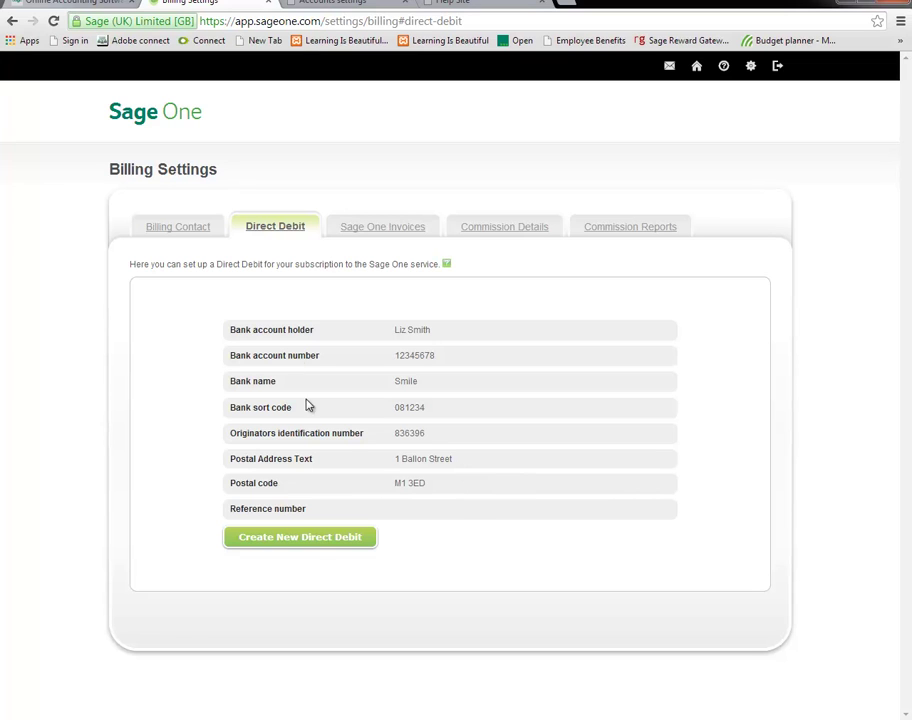
{"action": "left_click", "coordinate": [376, 230]}
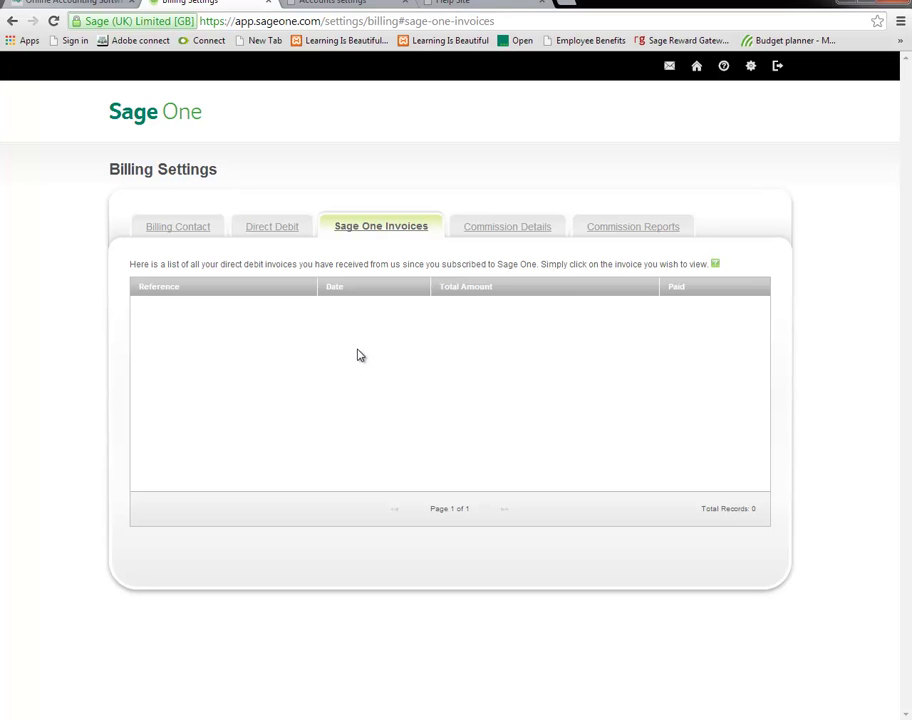
{"action": "left_click", "coordinate": [499, 233]}
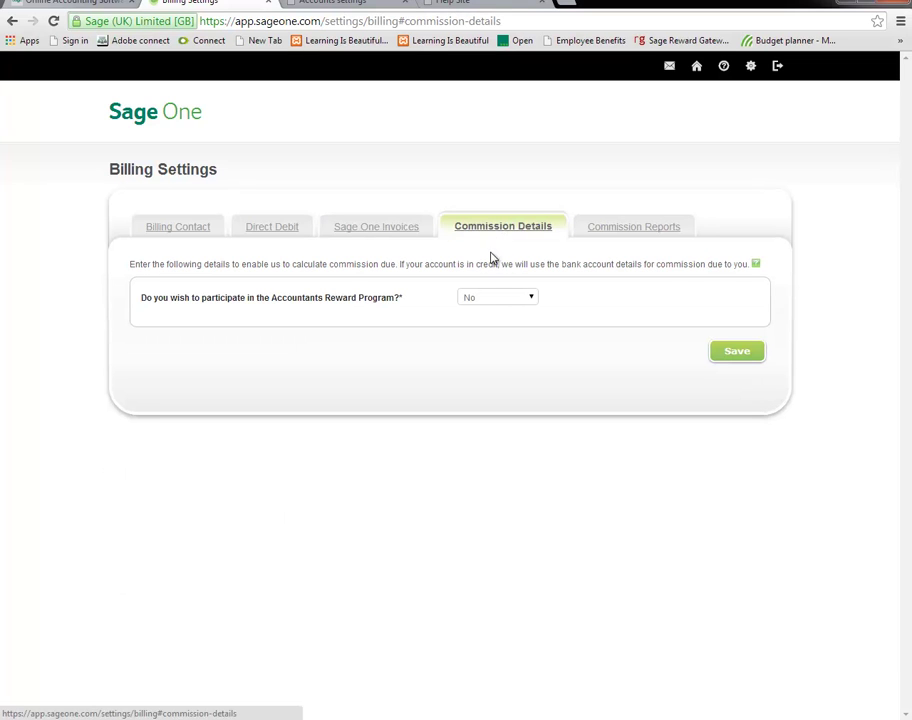
Opt in to the Accountants Reward Program and mark the business as not VAT registered.
{"action": "left_click", "coordinate": [511, 302]}
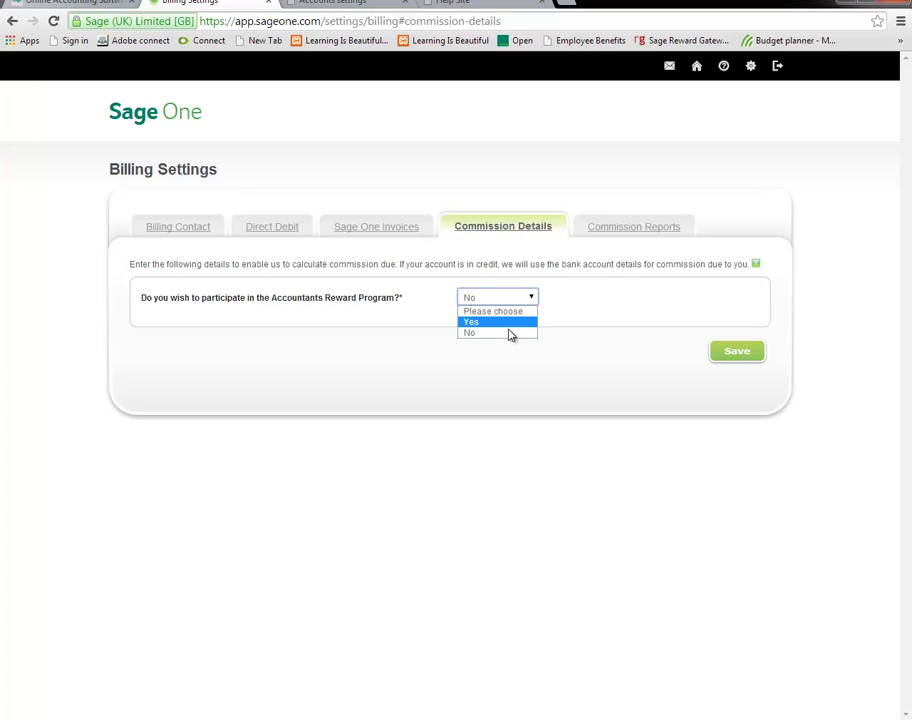
{"action": "left_click", "coordinate": [510, 322]}
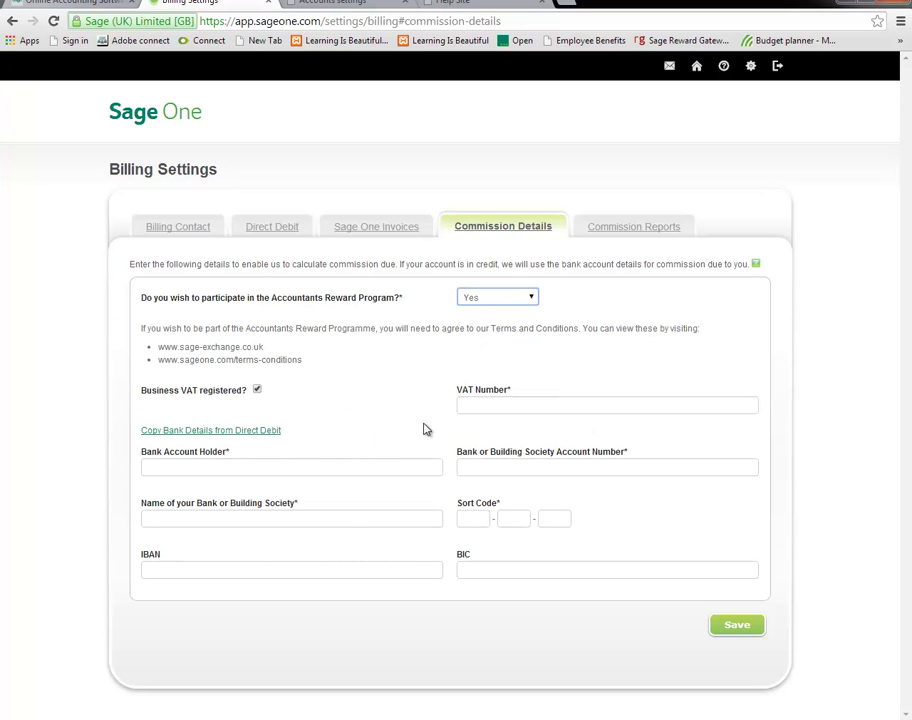
{"action": "left_click", "coordinate": [313, 463]}
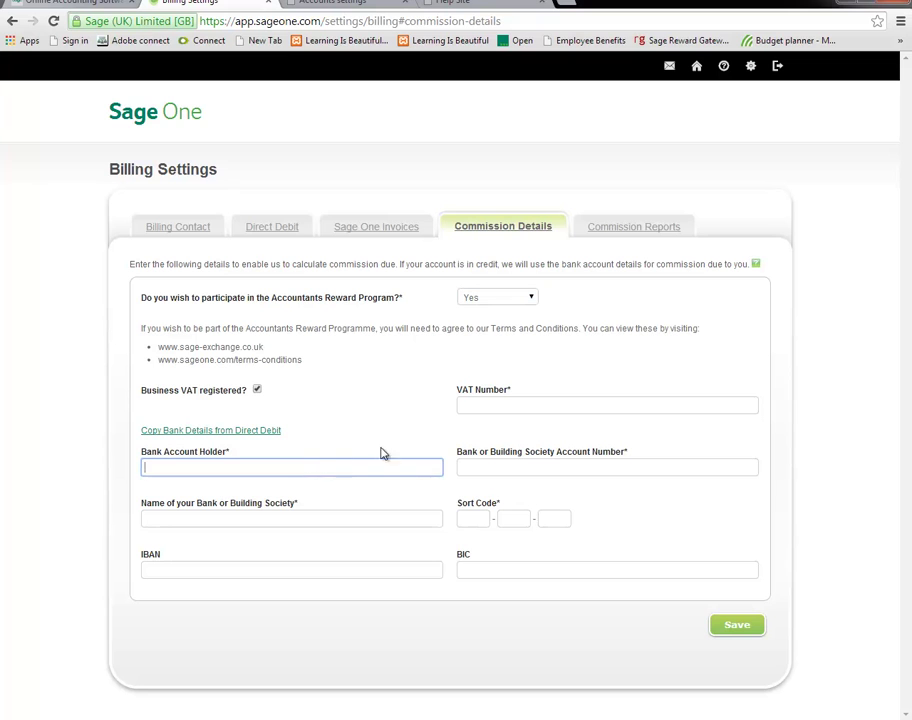
{"action": "left_click", "coordinate": [493, 402]}
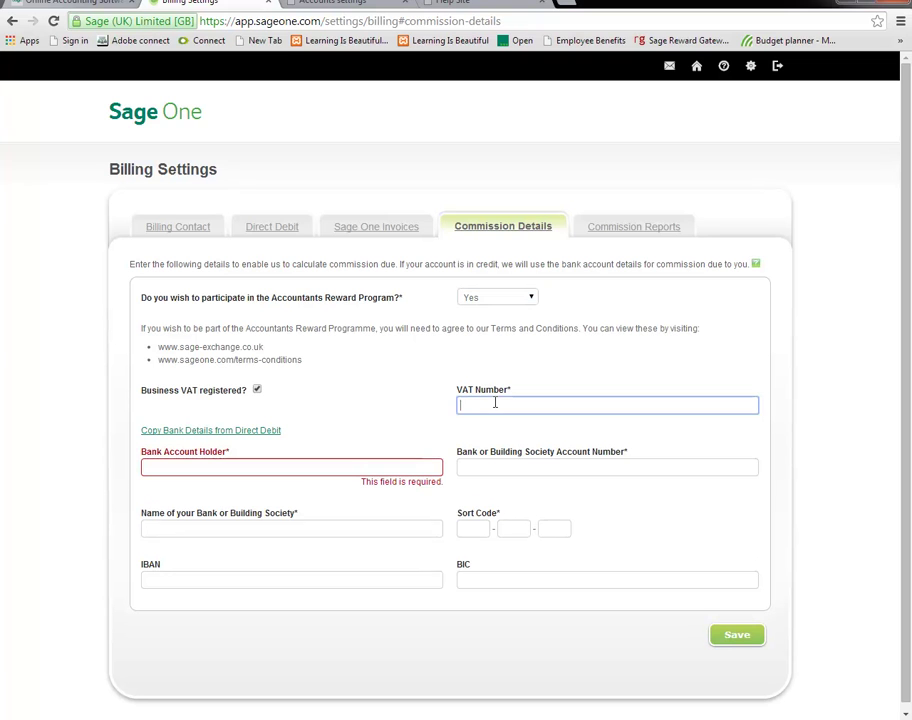
{"action": "left_click", "coordinate": [258, 390]}
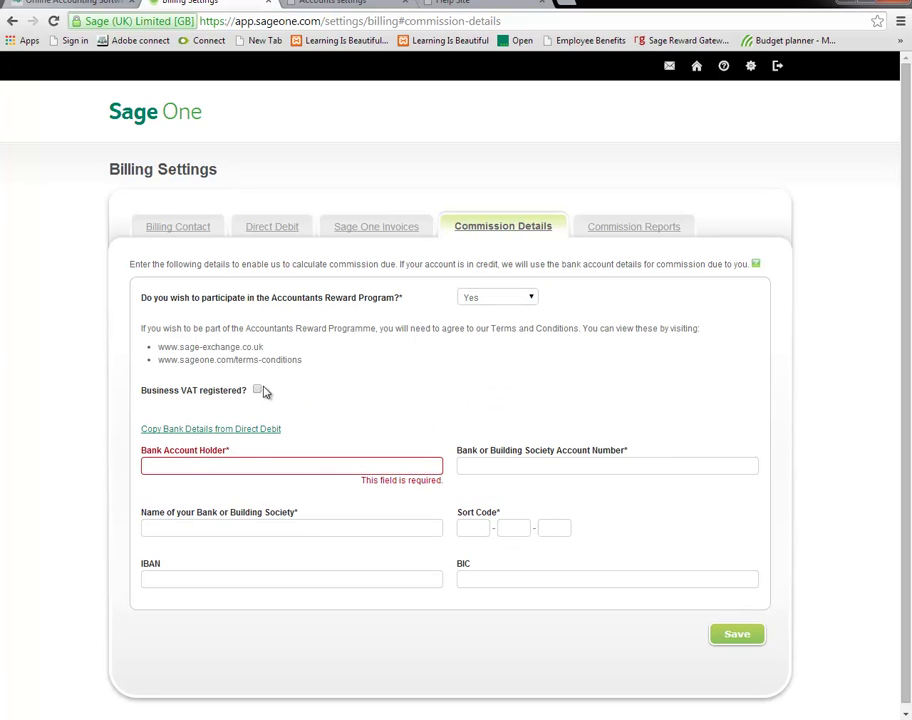
Highlight the terms and sage-exchange web addresses, check the empty Commission Reports, then return to Clients.
{"action": "left_click_drag", "start_coordinate": [301, 359], "coordinate": [148, 366]}
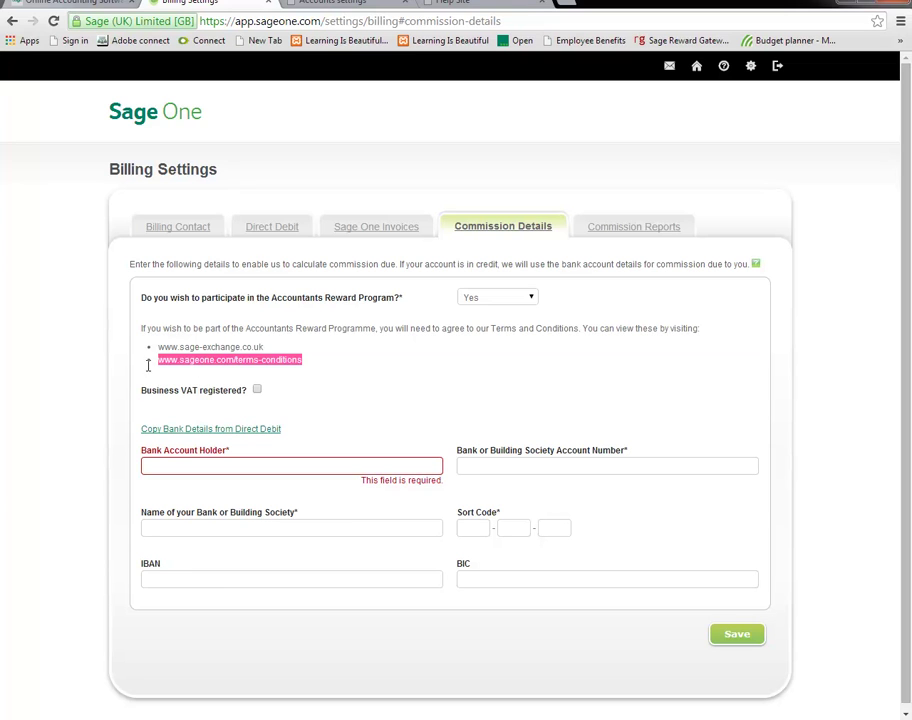
{"action": "left_click", "coordinate": [266, 352]}
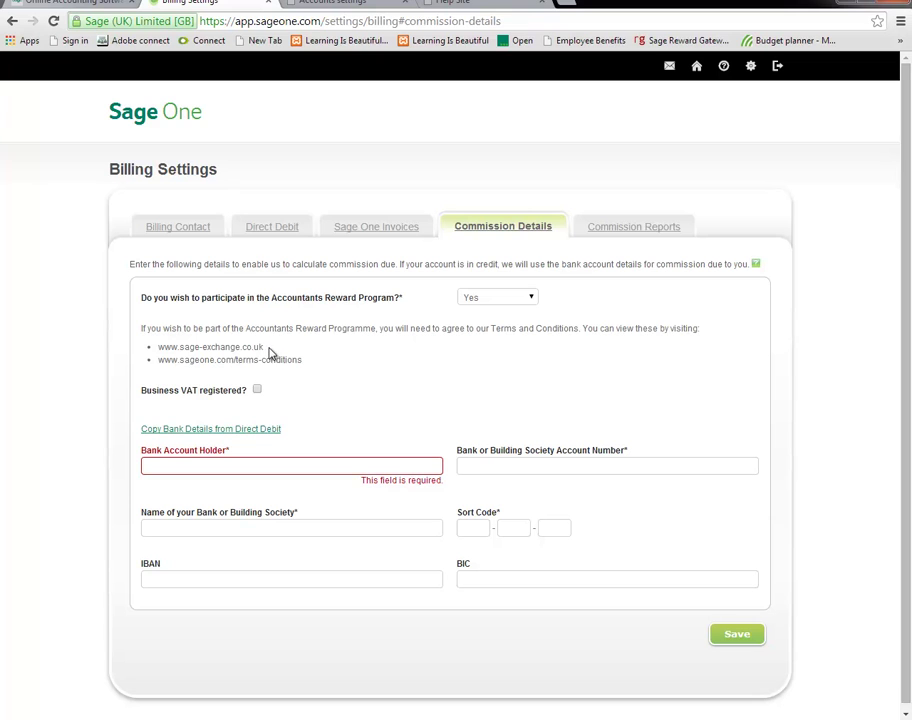
{"action": "left_click_drag", "start_coordinate": [261, 347], "coordinate": [163, 349]}
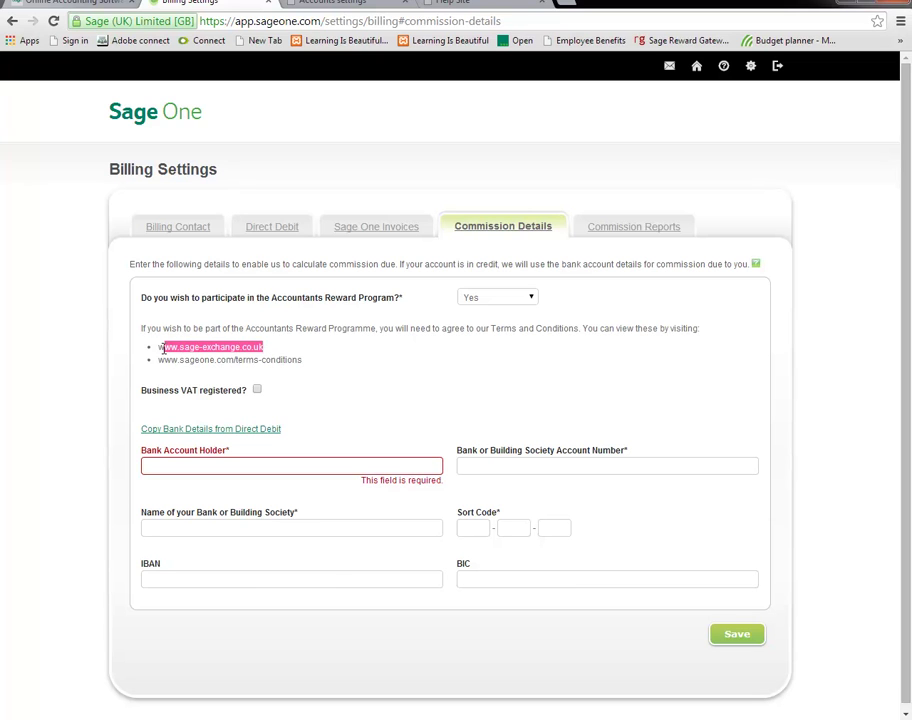
{"action": "left_click", "coordinate": [628, 229]}
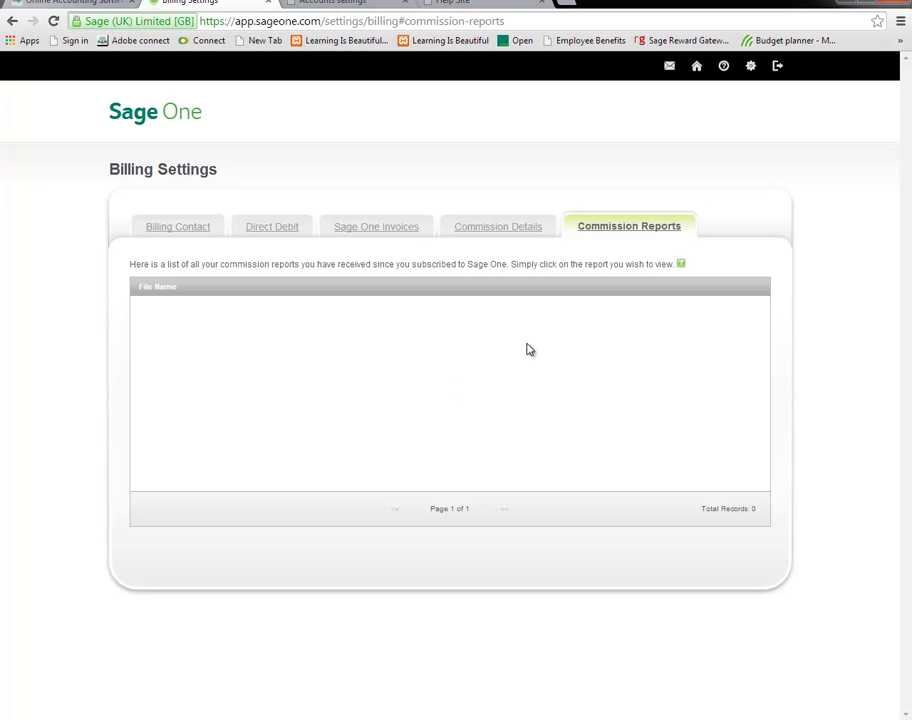
{"action": "left_click", "coordinate": [697, 70]}
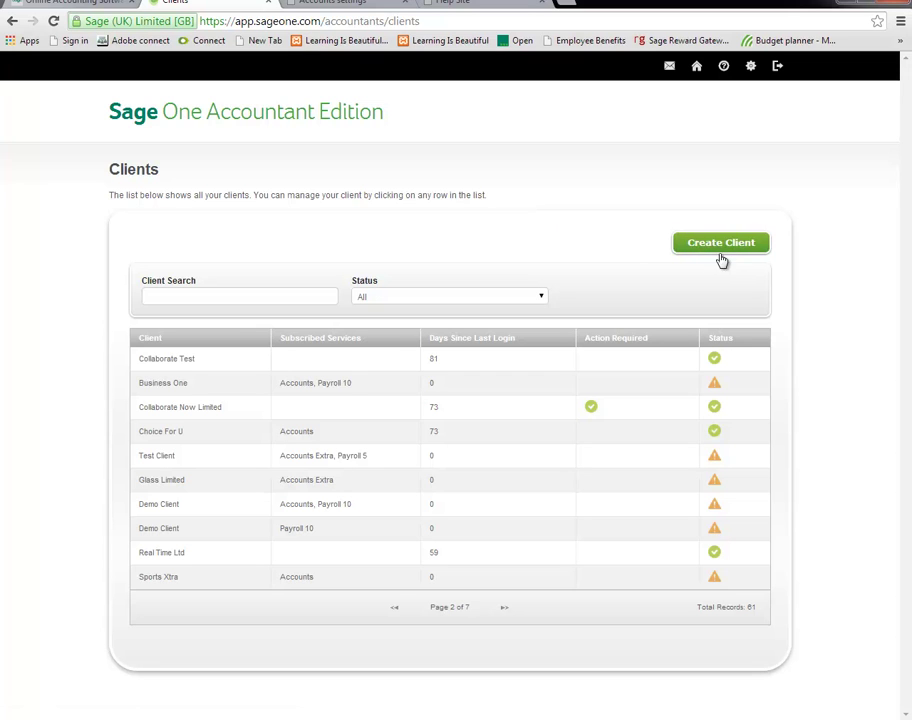
Start a new client named 'john's company' and enter the contact telephone number.
{"action": "left_click", "coordinate": [748, 256]}
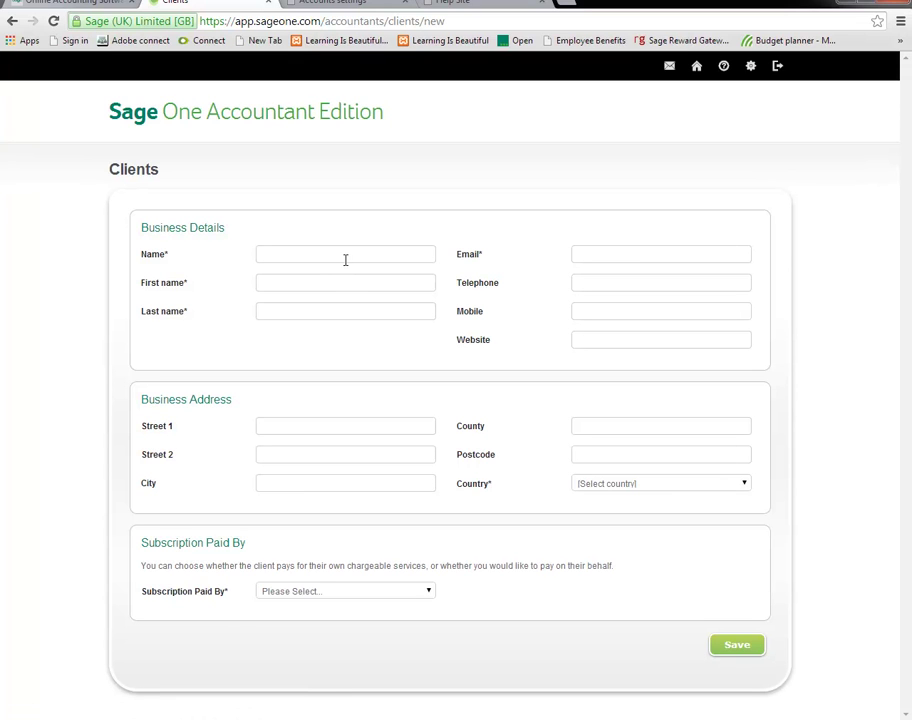
{"action": "left_click", "coordinate": [345, 258]}
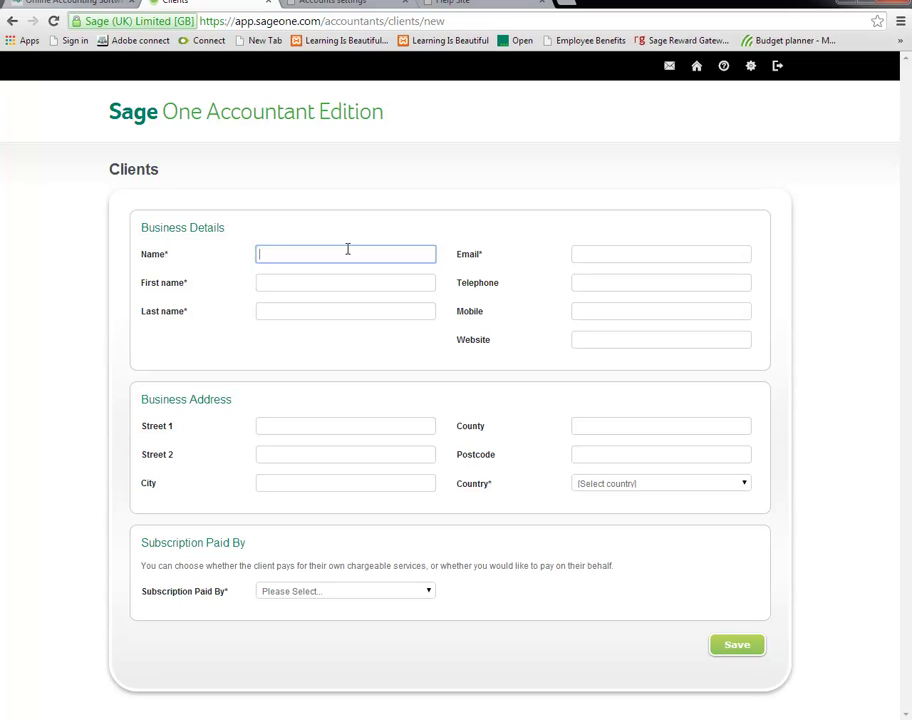
{"action": "type", "text": "john's company"}
{"action": "key", "text": "Tab"}
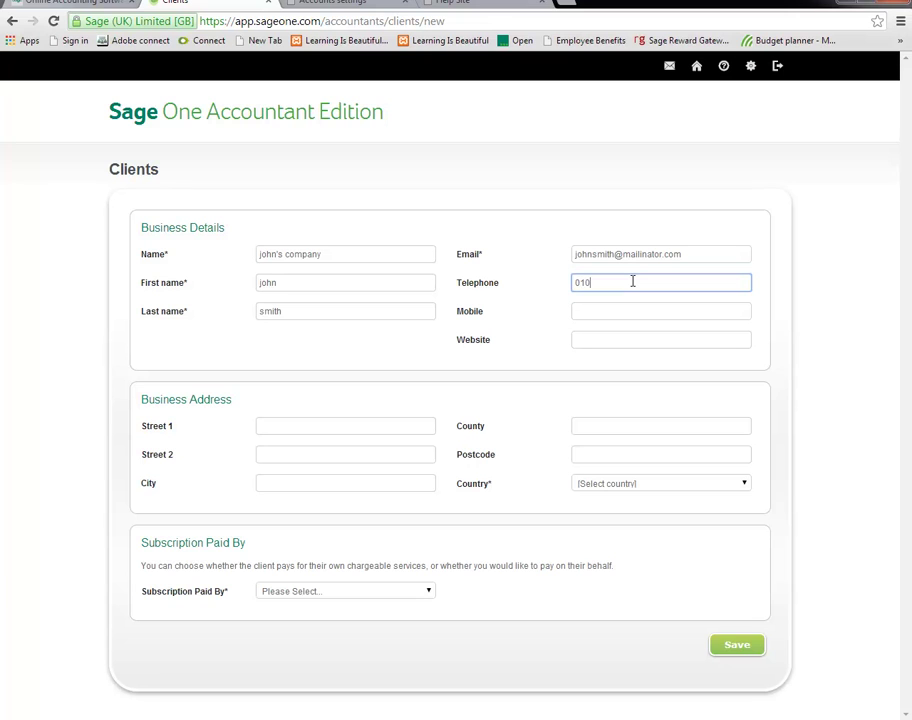
{"action": "type", "text": "1 111 1111"}
{"action": "left_click", "coordinate": [363, 422]}
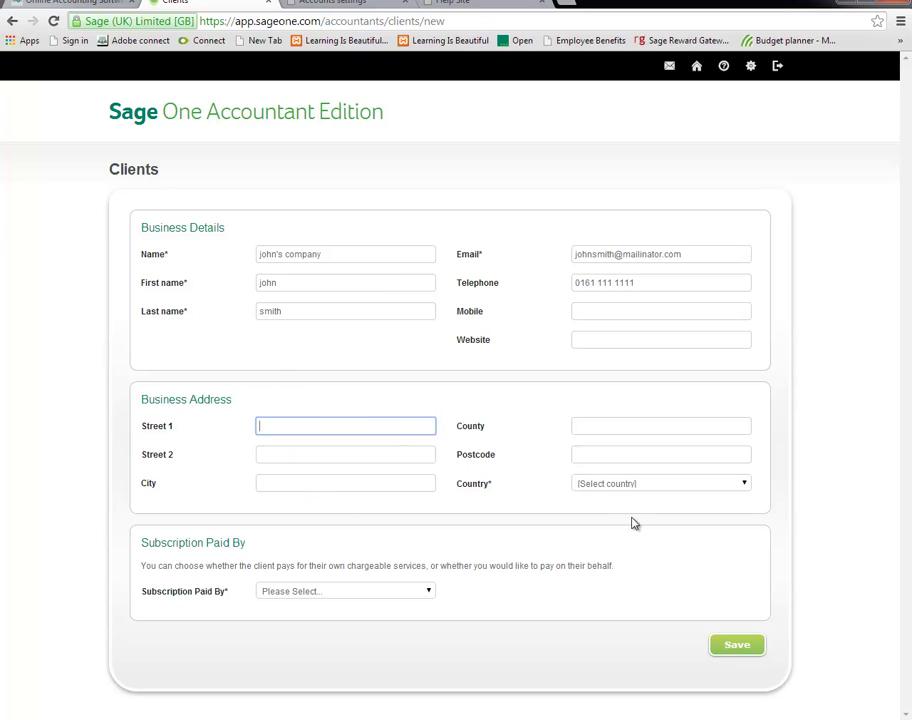
Set country to United Kingdom and subscription paid by Client, then save the client.
{"action": "left_click", "coordinate": [642, 487]}
{"action": "left_click", "coordinate": [586, 521]}
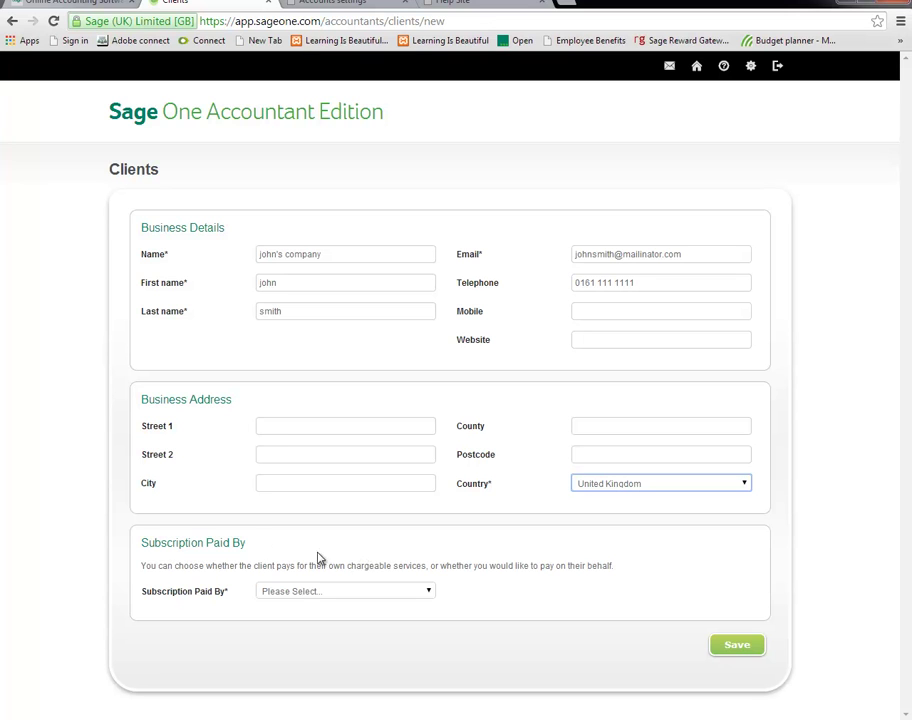
{"action": "left_click", "coordinate": [363, 597]}
{"action": "left_click", "coordinate": [358, 625]}
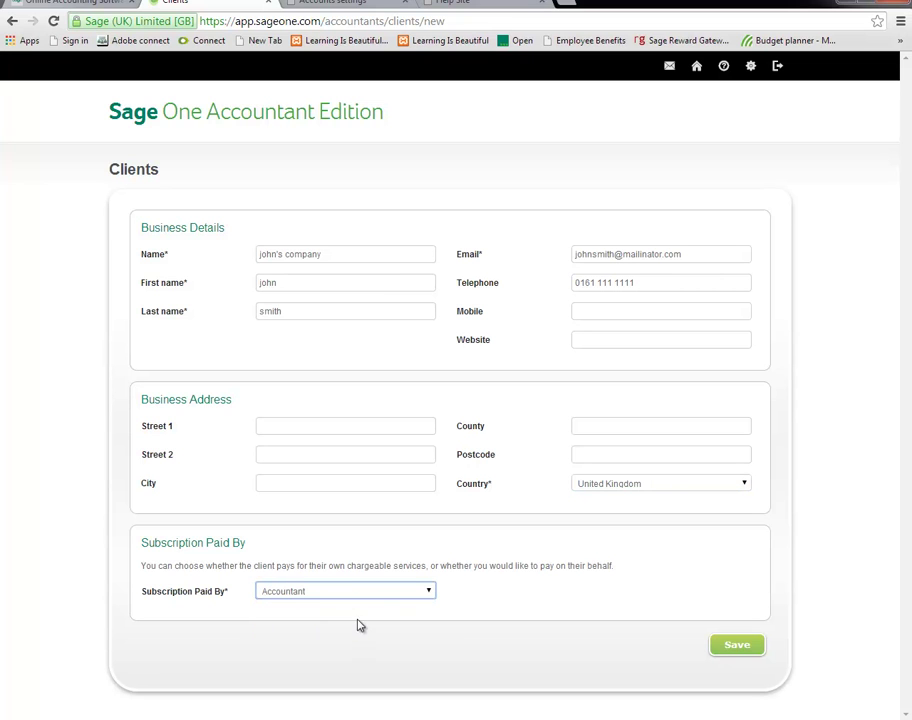
{"action": "left_click", "coordinate": [351, 598]}
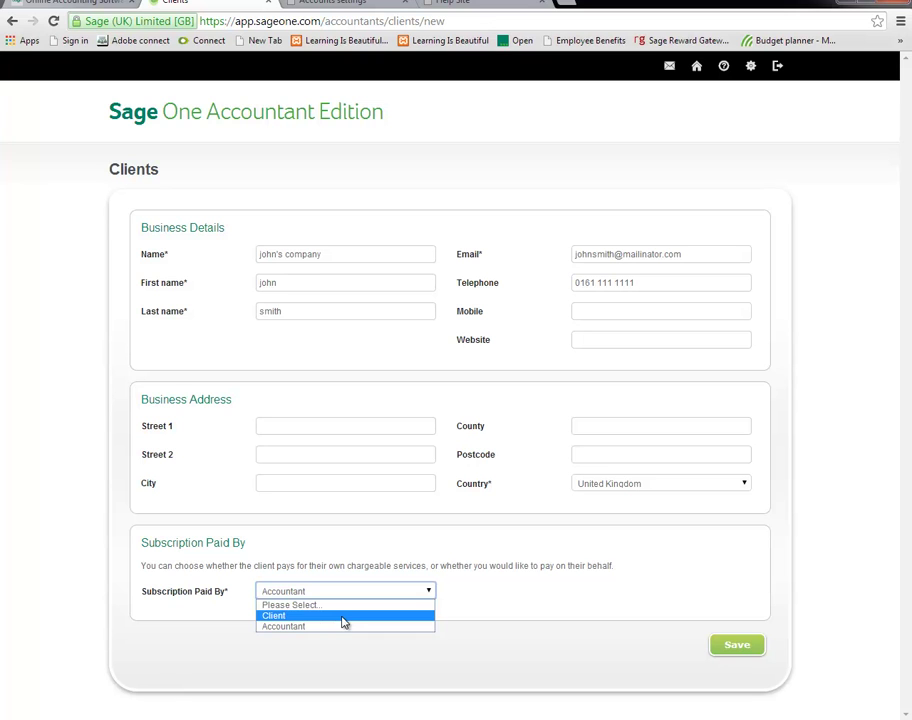
{"action": "left_click", "coordinate": [341, 616]}
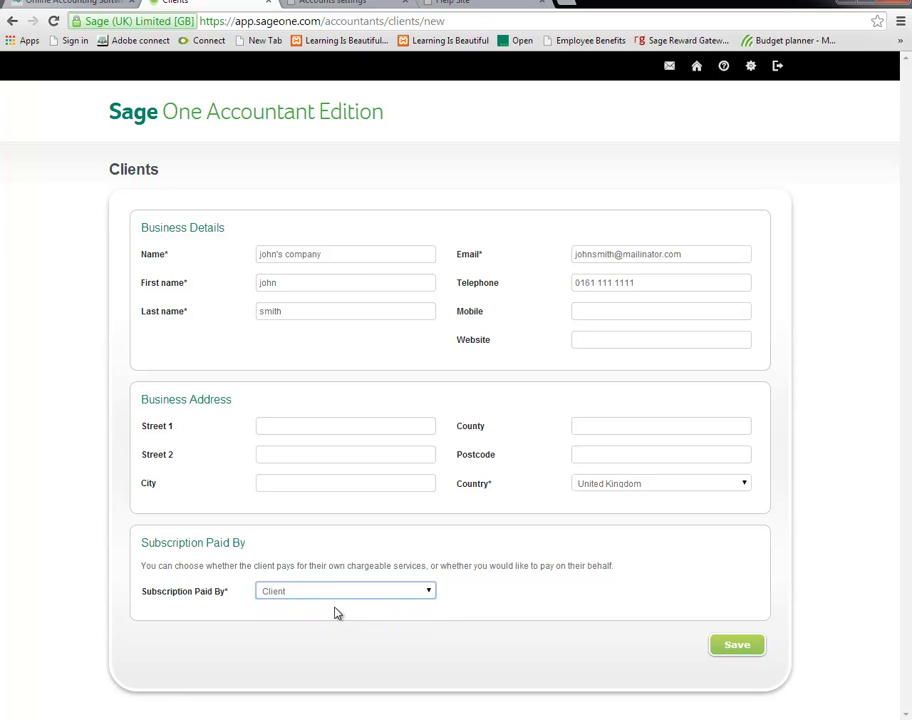
{"action": "left_click", "coordinate": [735, 644]}
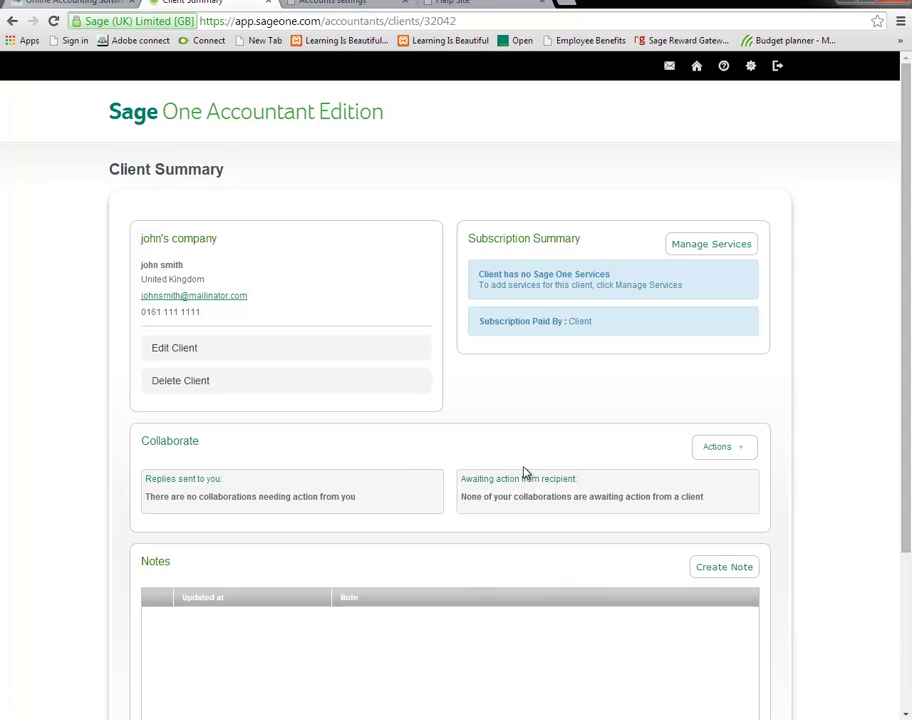
Review the new client's summary and the available Collaborate actions.
{"action": "scroll", "coordinate": [525, 470], "scroll_direction": "down", "scroll_amount": 3}
{"action": "scroll", "coordinate": [527, 466], "scroll_direction": "up", "scroll_amount": 3}
{"action": "left_click", "coordinate": [716, 449]}
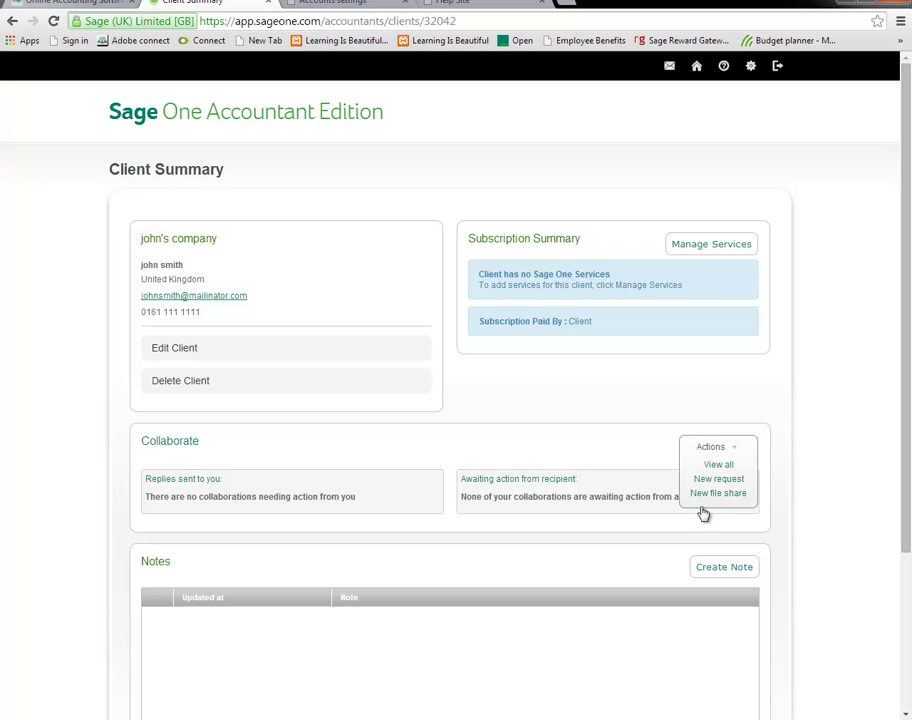
{"action": "mouse_move", "coordinate": [724, 451]}
{"action": "scroll", "coordinate": [753, 541], "scroll_direction": "down", "scroll_amount": 3}
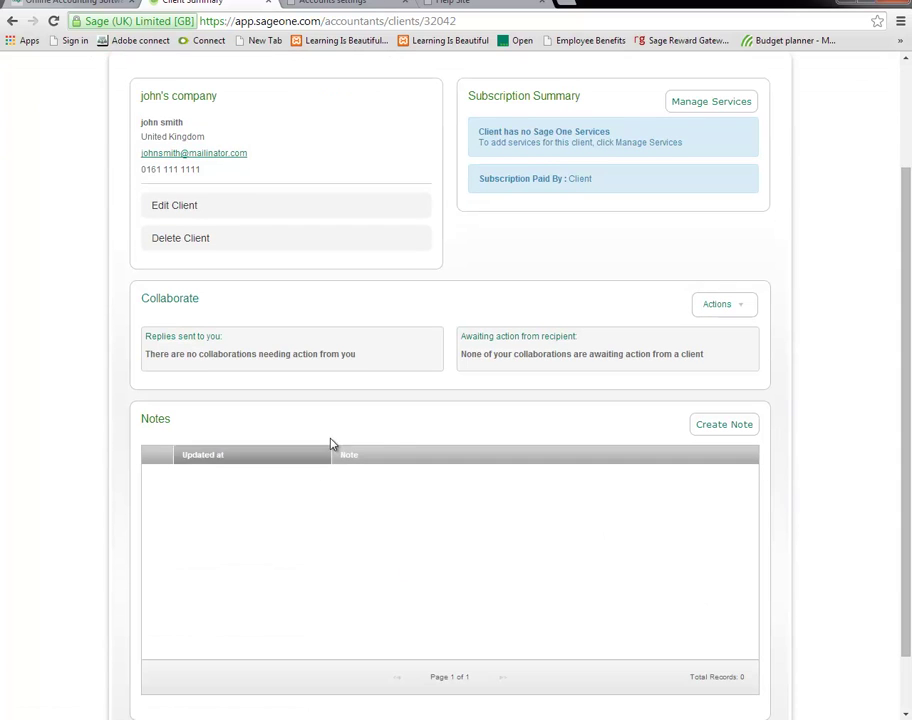
{"action": "scroll", "coordinate": [752, 494], "scroll_direction": "up", "scroll_amount": 3}
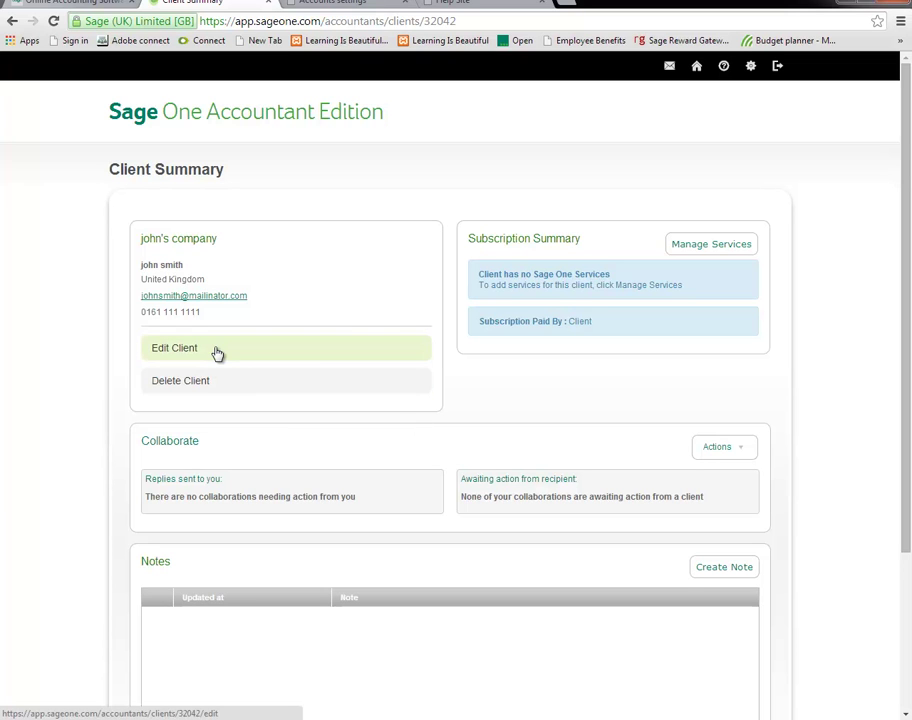
Re-save the client details unchanged, then go to the client's service subscriptions.
{"action": "left_click", "coordinate": [216, 351]}
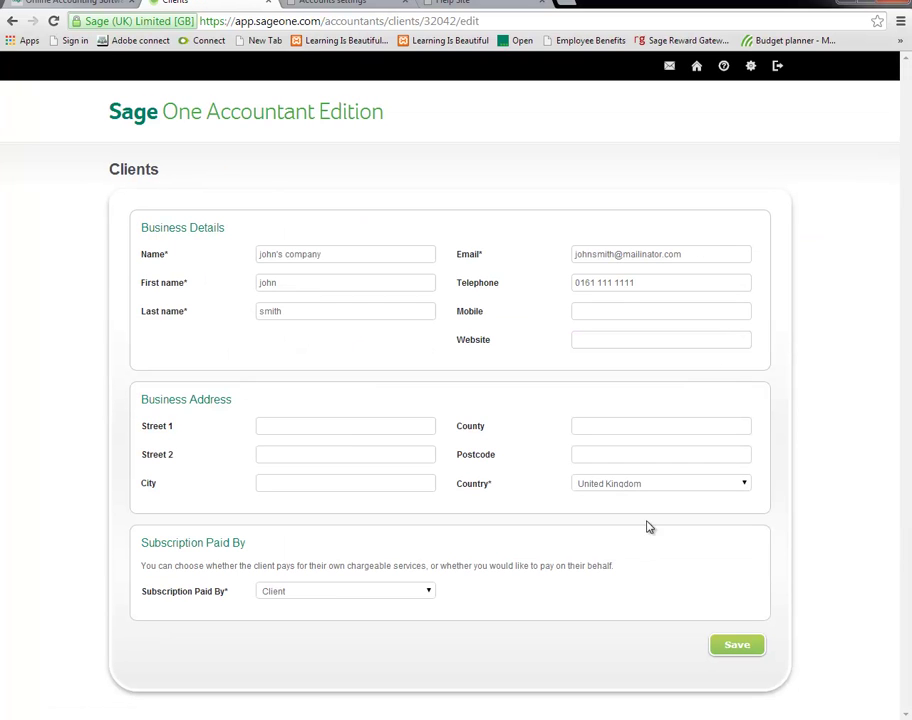
{"action": "left_click", "coordinate": [740, 647]}
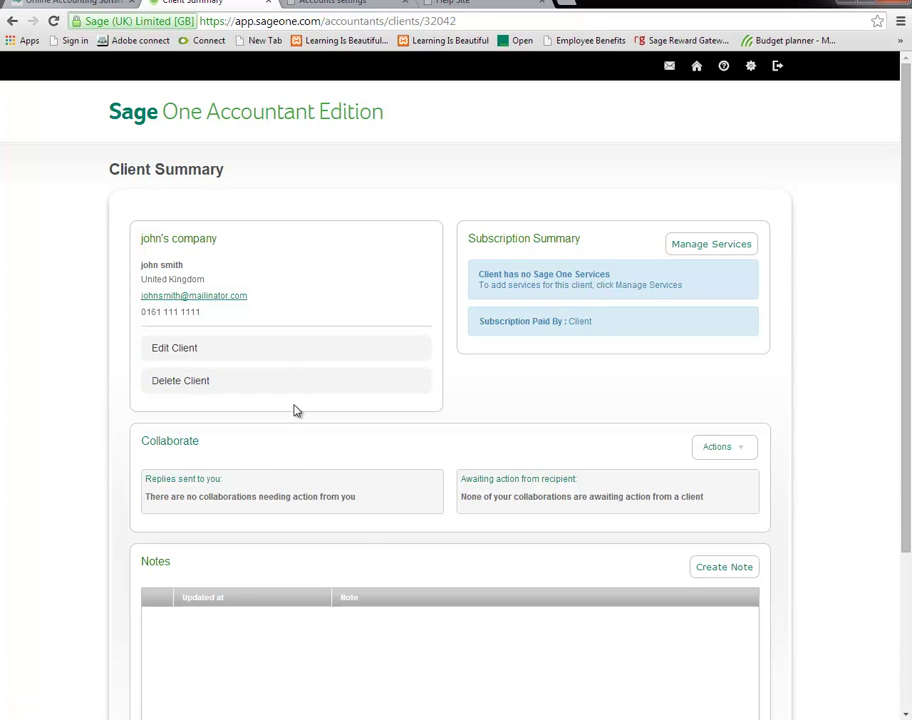
{"action": "scroll", "coordinate": [408, 426], "scroll_direction": "down", "scroll_amount": 3}
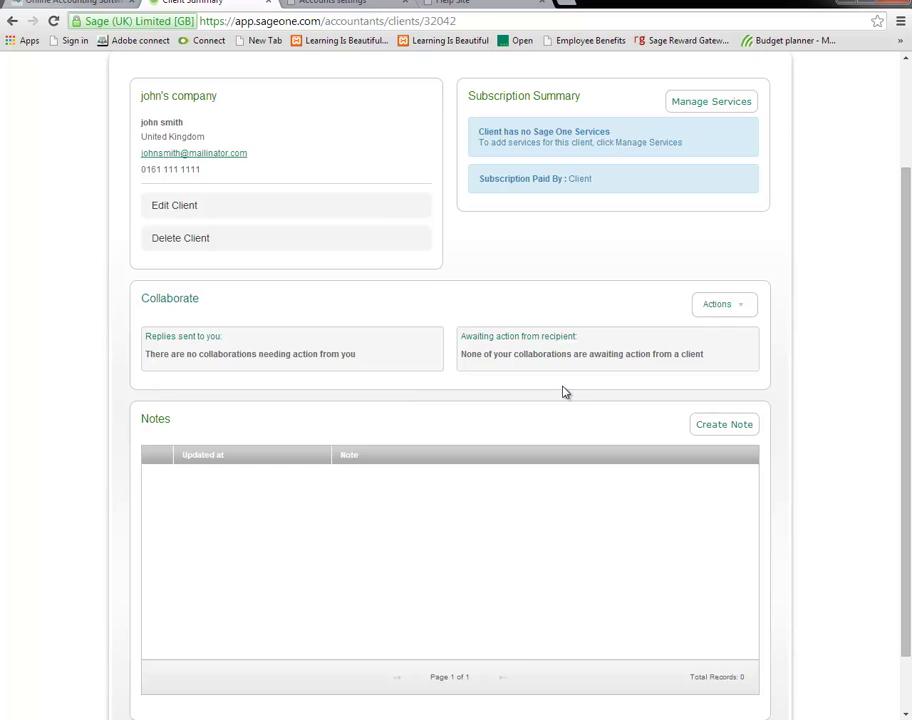
{"action": "scroll", "coordinate": [577, 406], "scroll_direction": "up", "scroll_amount": 3}
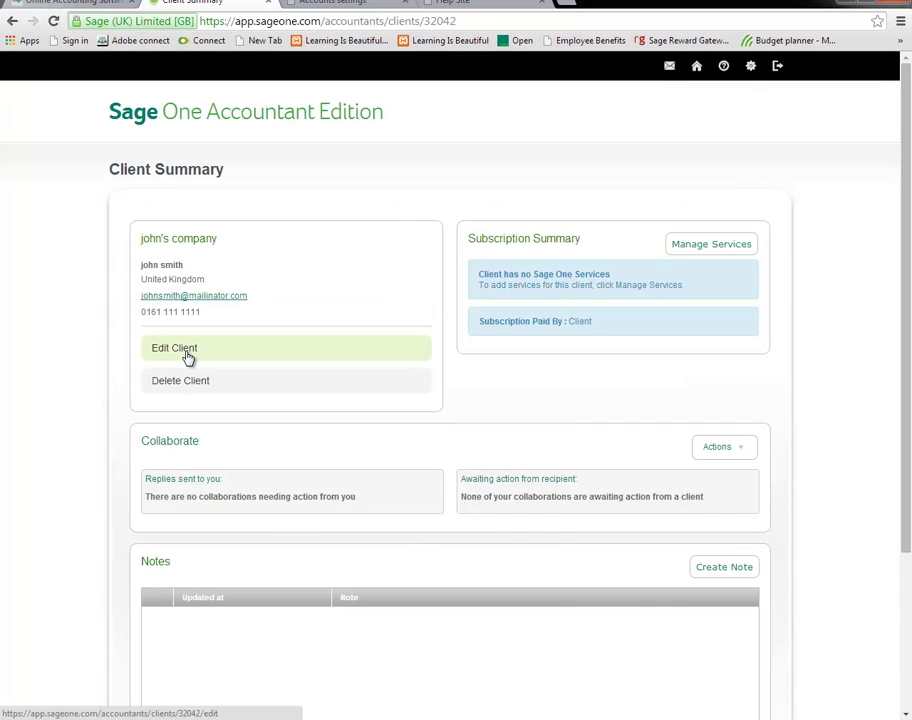
{"action": "left_click", "coordinate": [689, 251]}
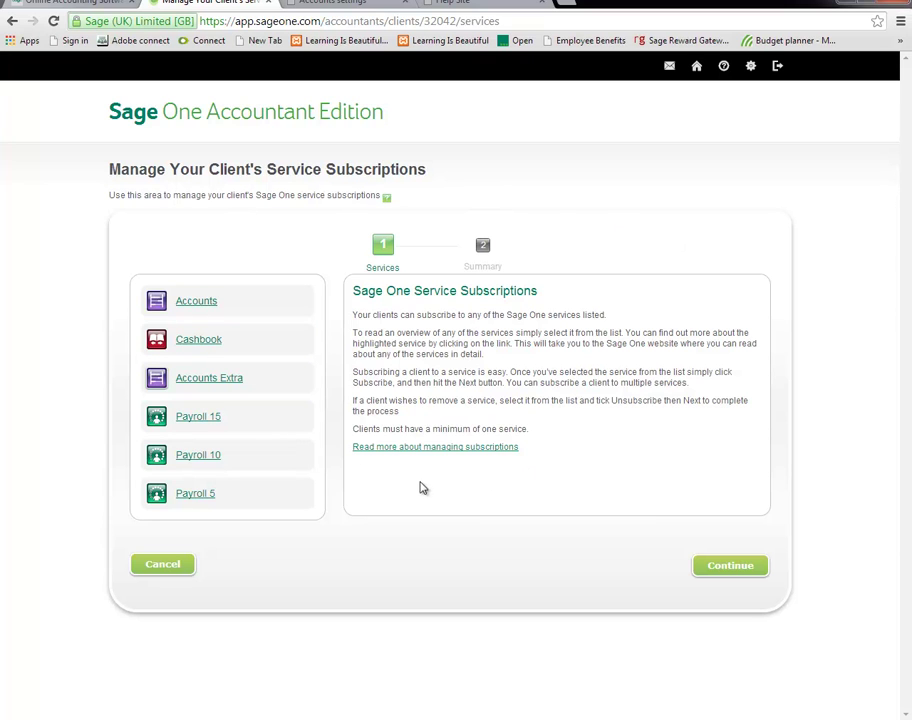
Compare the Cashbook, Accounts, Accounts Extra and Payroll 5, 10 and 15 service details.
{"action": "left_click", "coordinate": [200, 340]}
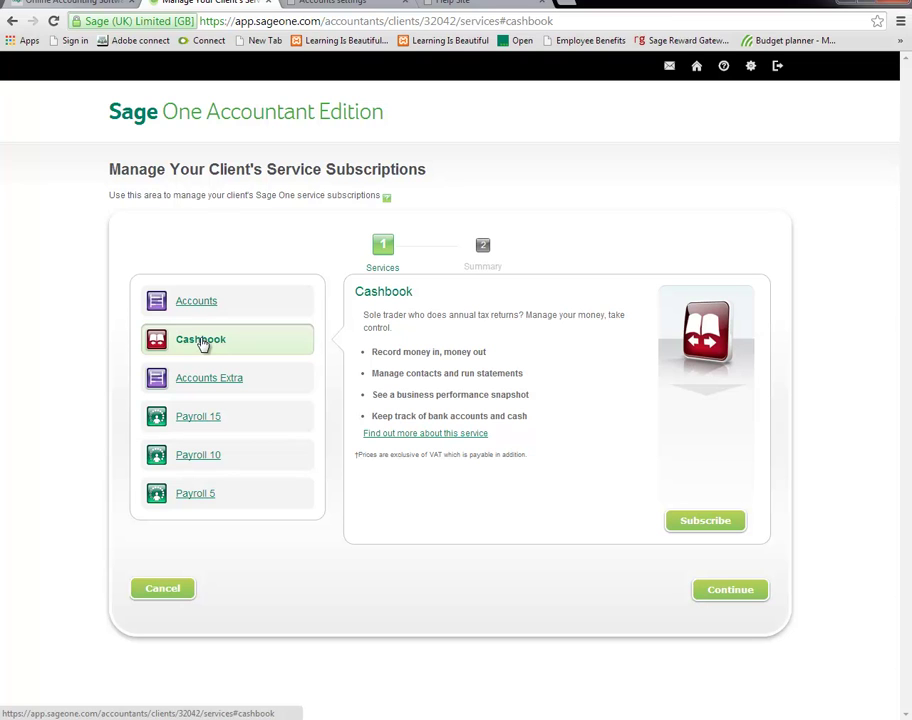
{"action": "left_click", "coordinate": [204, 313]}
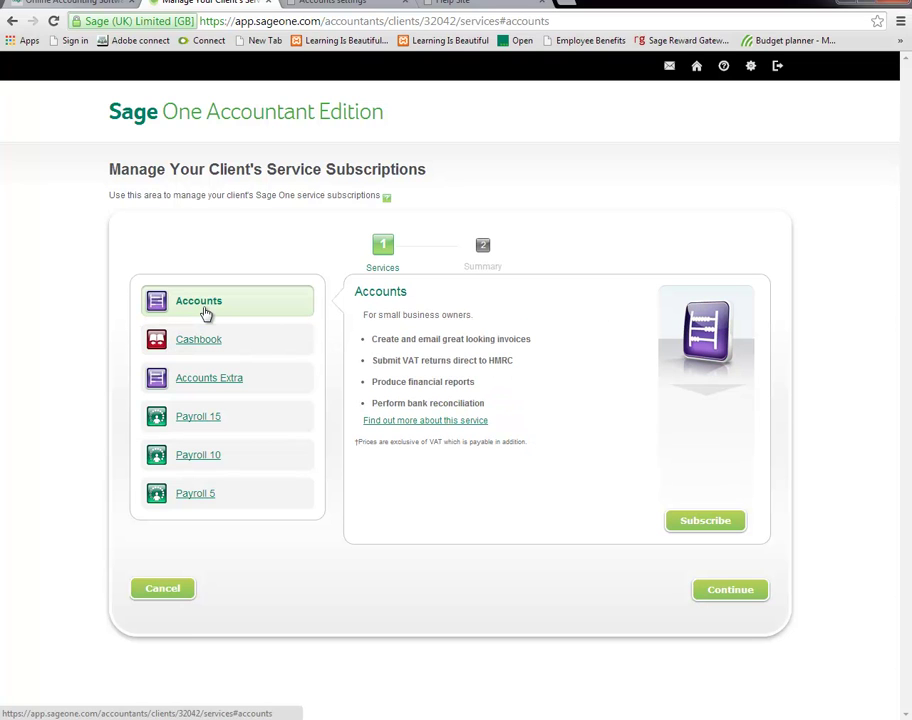
{"action": "left_click", "coordinate": [220, 381]}
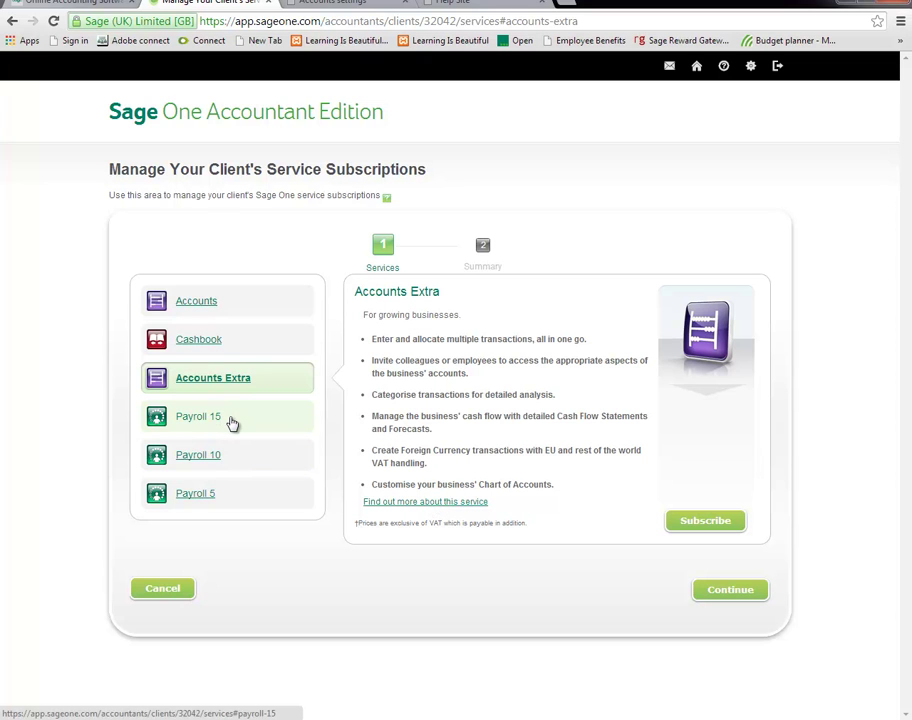
{"action": "left_click", "coordinate": [296, 493]}
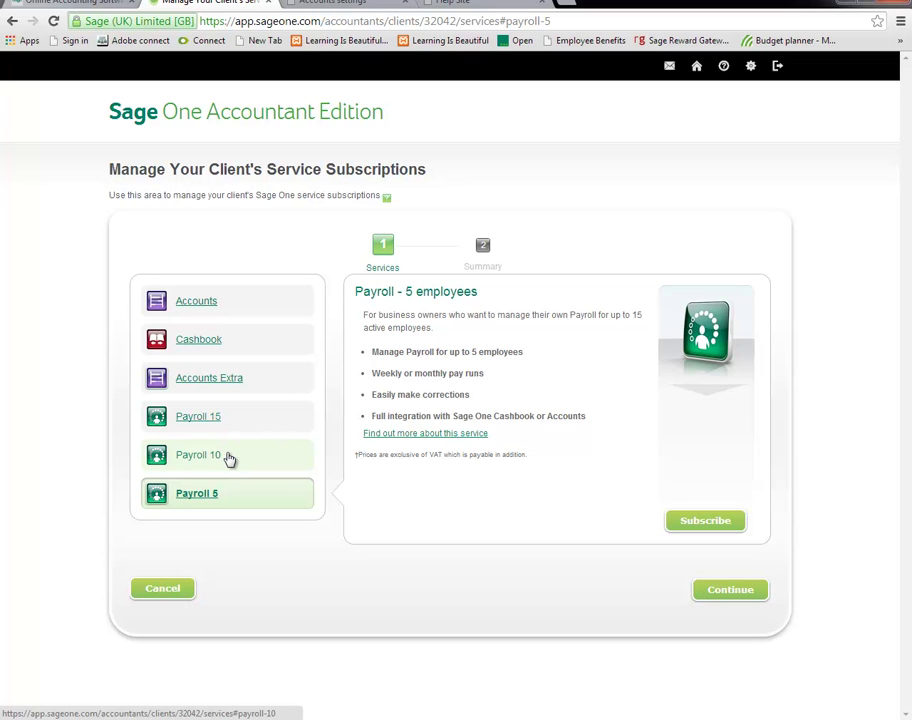
{"action": "left_click", "coordinate": [229, 458]}
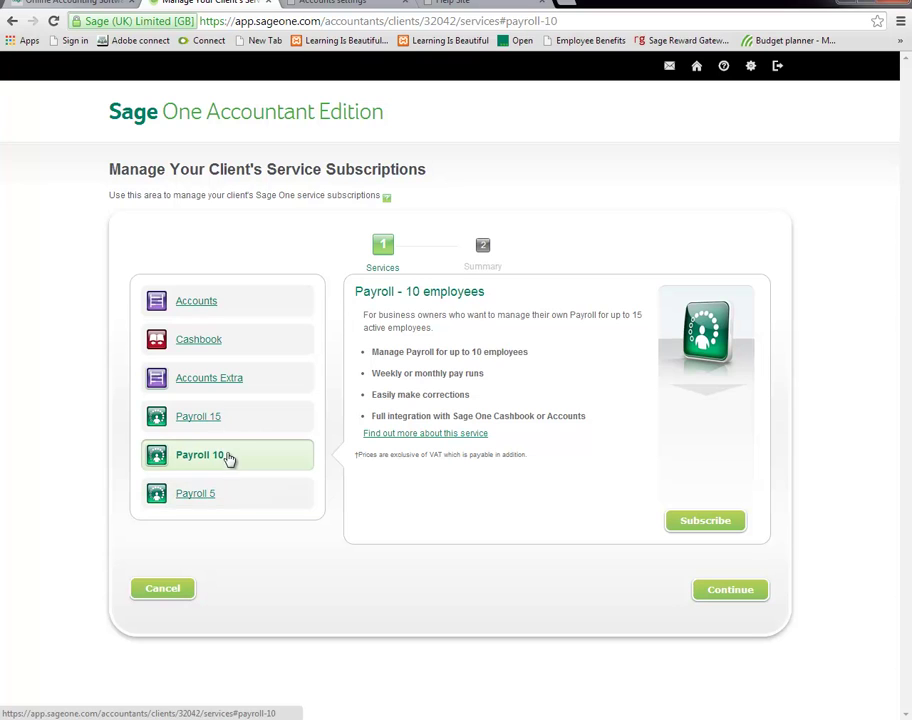
{"action": "left_click", "coordinate": [226, 420]}
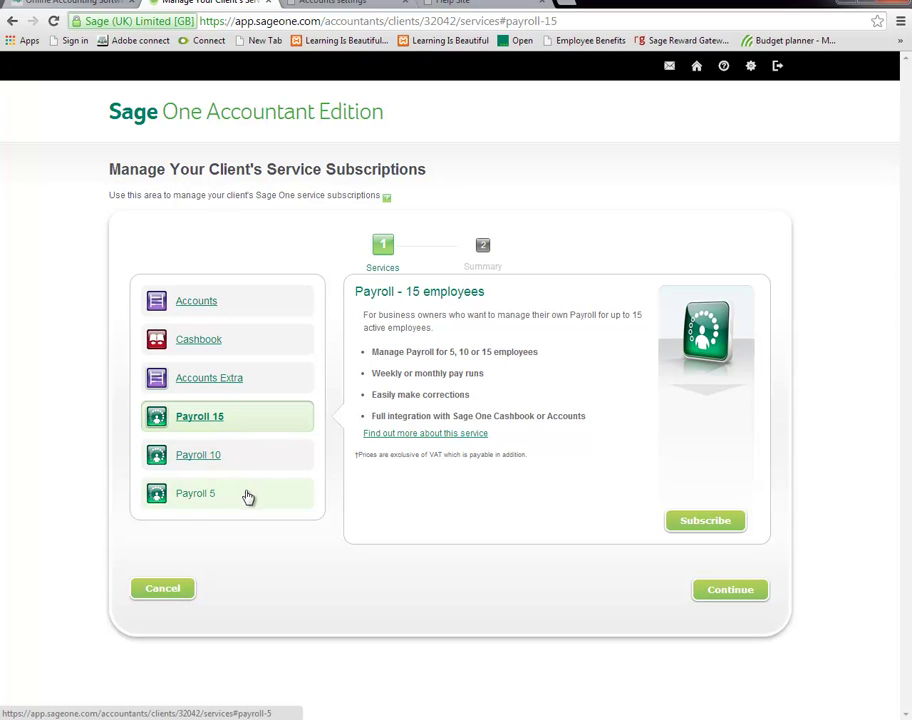
{"action": "left_click", "coordinate": [248, 494]}
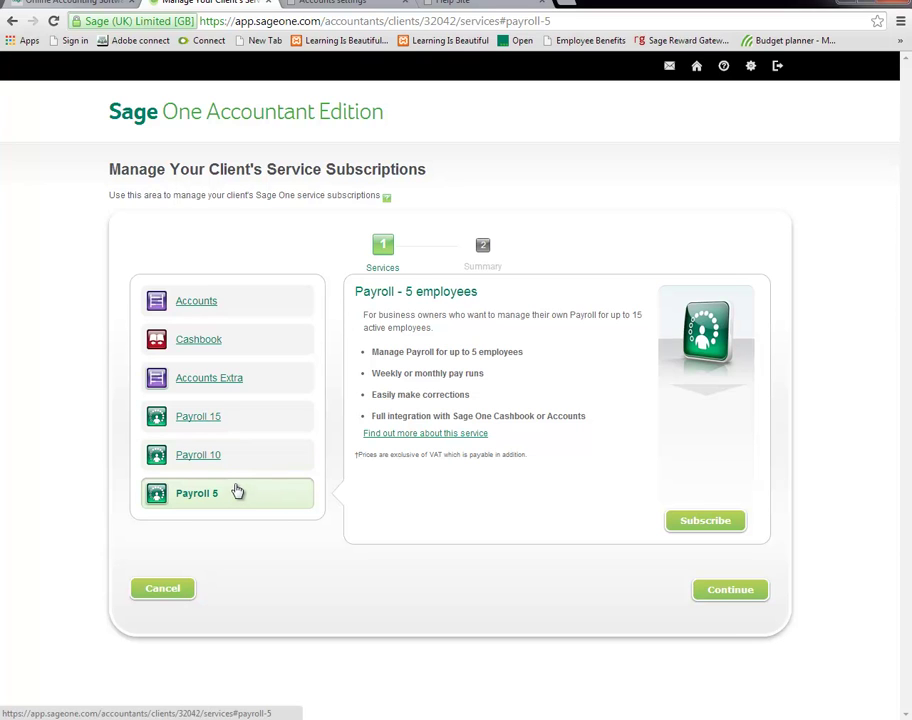
{"action": "left_click", "coordinate": [230, 462]}
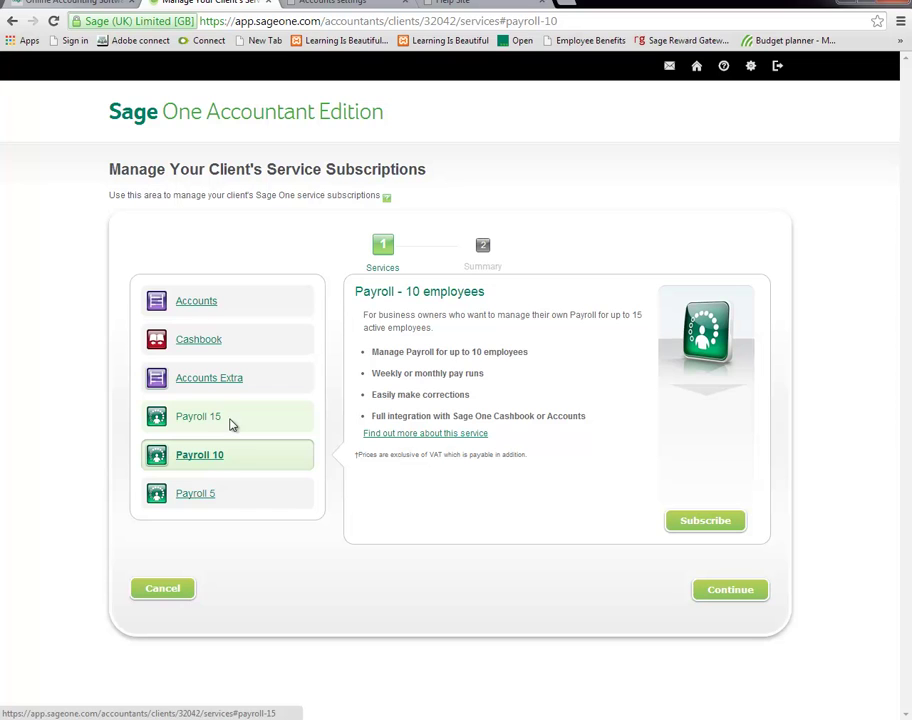
{"action": "left_click", "coordinate": [230, 424]}
{"action": "left_click", "coordinate": [228, 495]}
{"action": "left_click", "coordinate": [229, 452]}
{"action": "left_click", "coordinate": [227, 421]}
Recheck Cashbook and Accounts, then choose Accounts Extra and begin subscribing the client.
{"action": "left_click", "coordinate": [243, 340]}
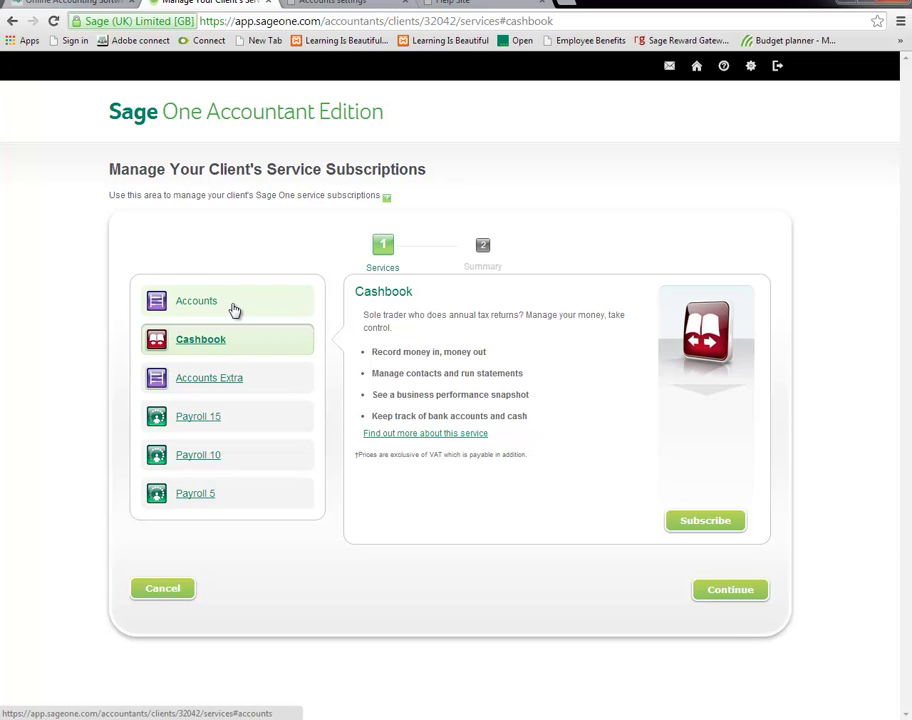
{"action": "left_click", "coordinate": [233, 310]}
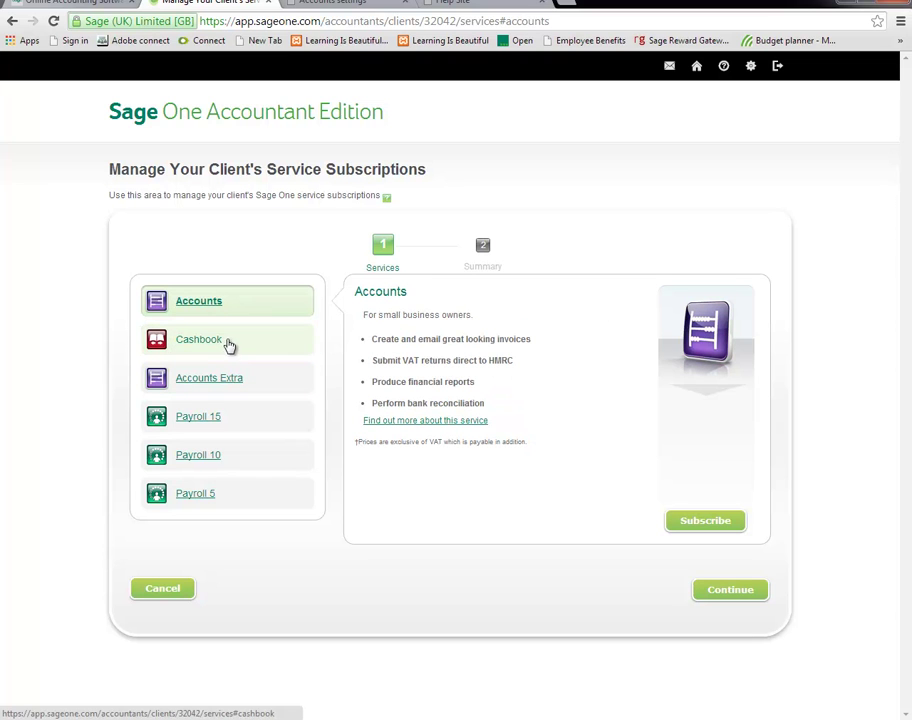
{"action": "left_click", "coordinate": [233, 342]}
{"action": "left_click", "coordinate": [230, 318]}
{"action": "left_click", "coordinate": [247, 381]}
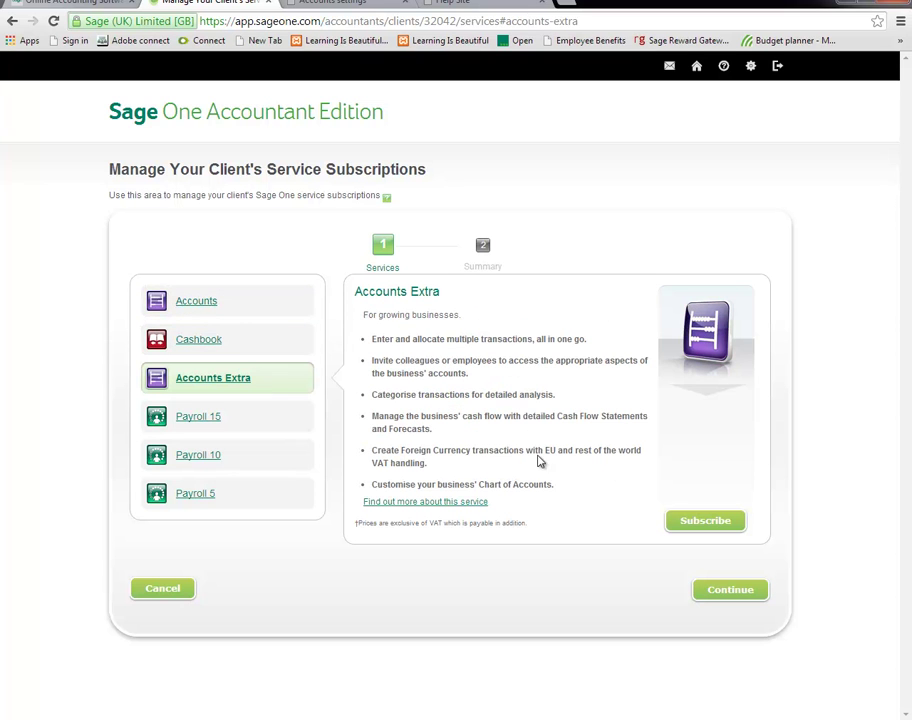
{"action": "left_click", "coordinate": [706, 522]}
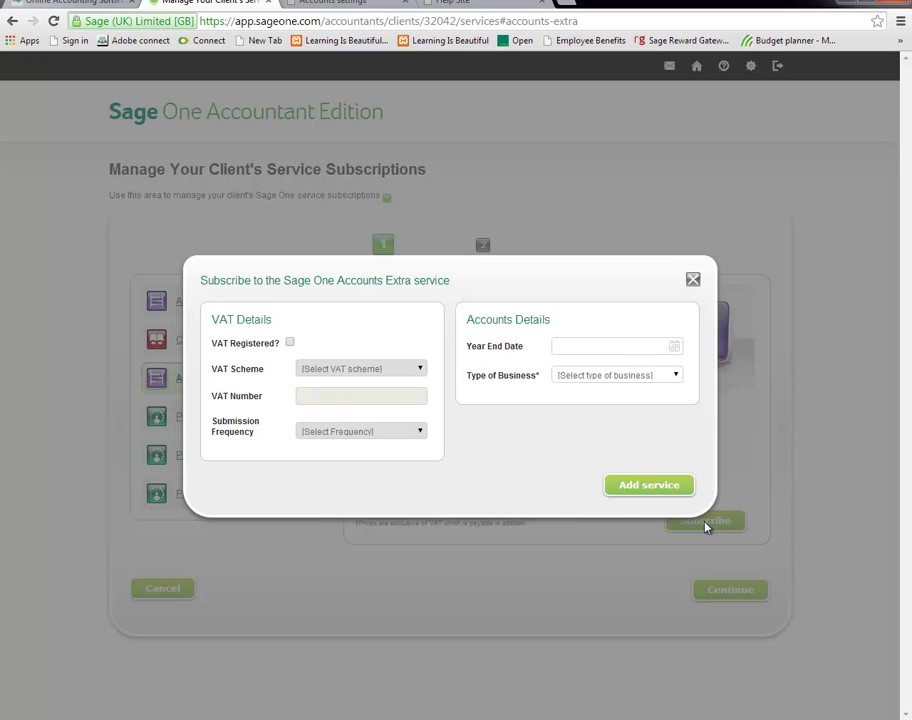
Try VAT registration with the Standard scheme, then leave the client not VAT registered.
{"action": "left_click", "coordinate": [290, 343]}
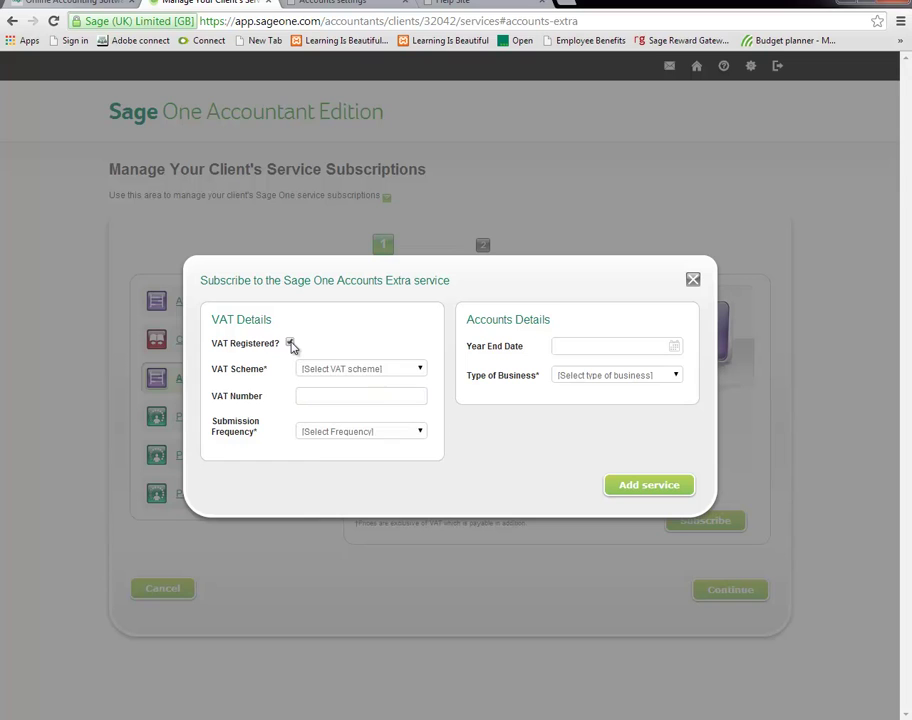
{"action": "left_click", "coordinate": [360, 374]}
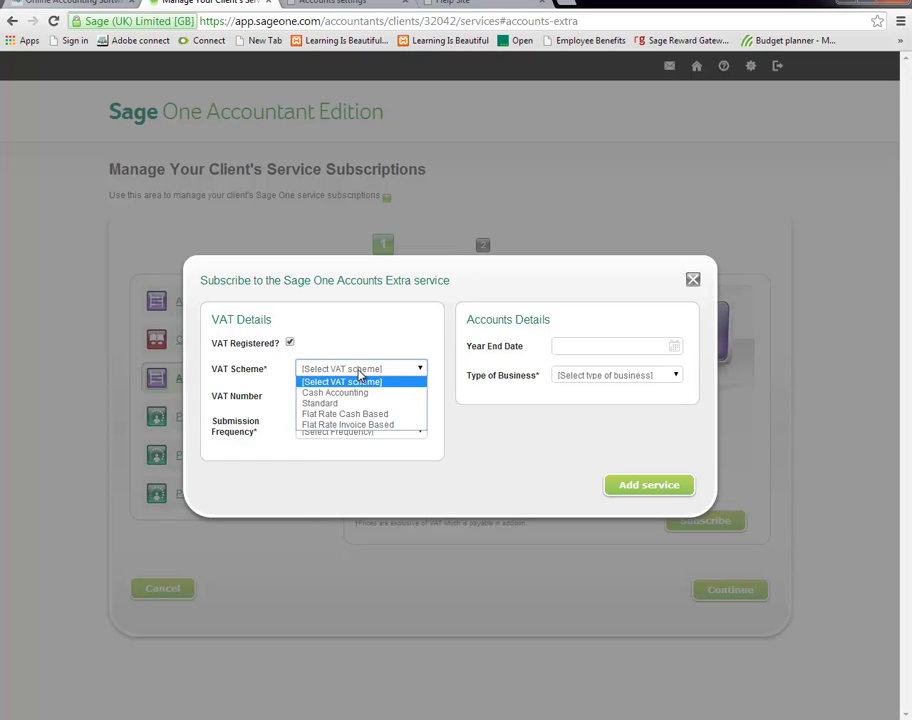
{"action": "left_click", "coordinate": [361, 402]}
{"action": "left_click", "coordinate": [332, 397]}
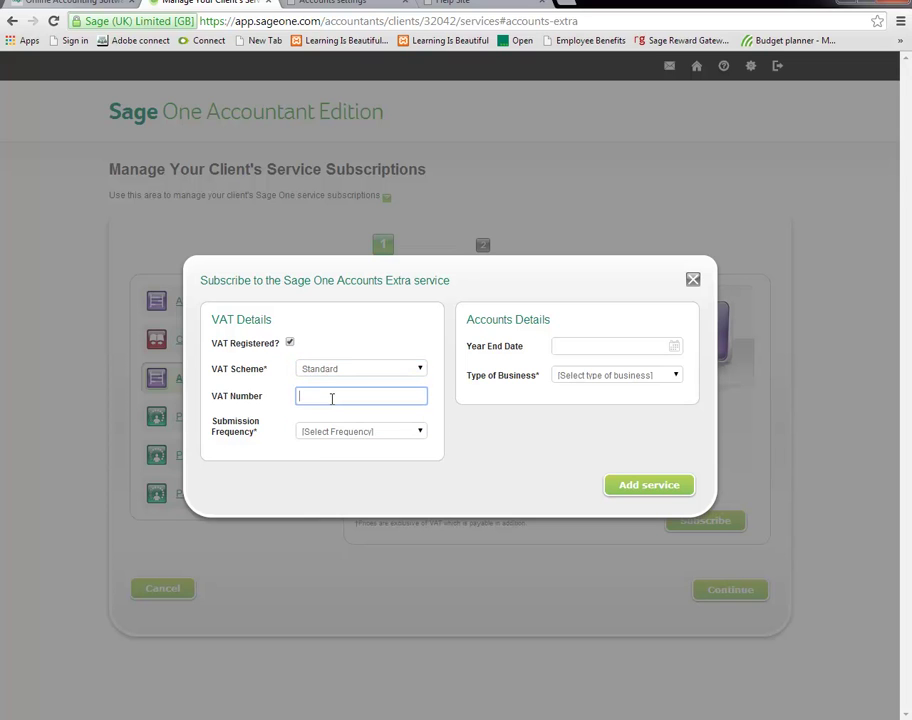
{"action": "left_click", "coordinate": [380, 434]}
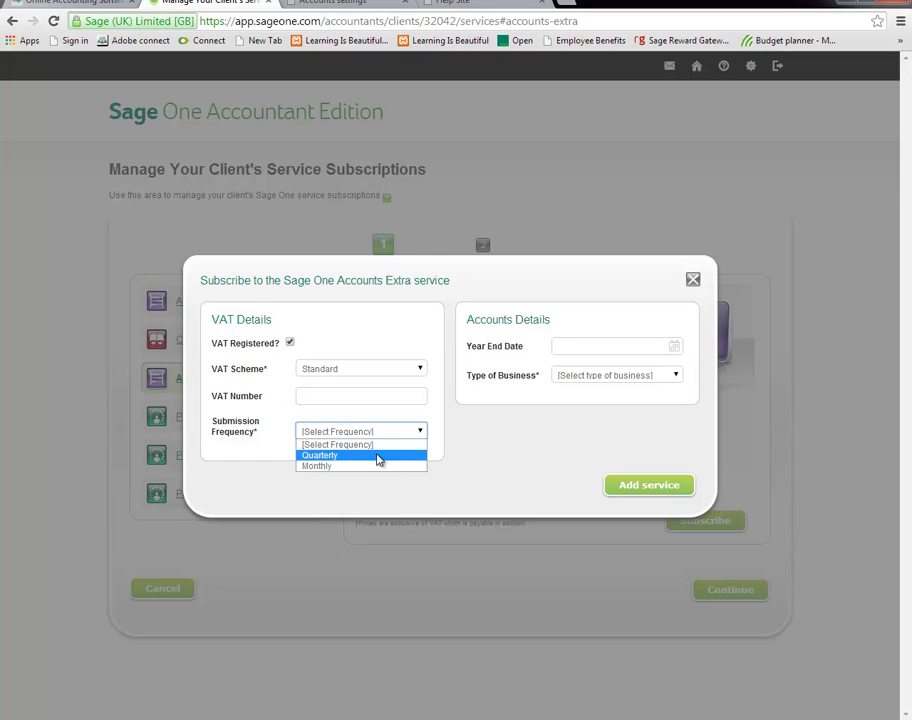
{"action": "left_click", "coordinate": [290, 342]}
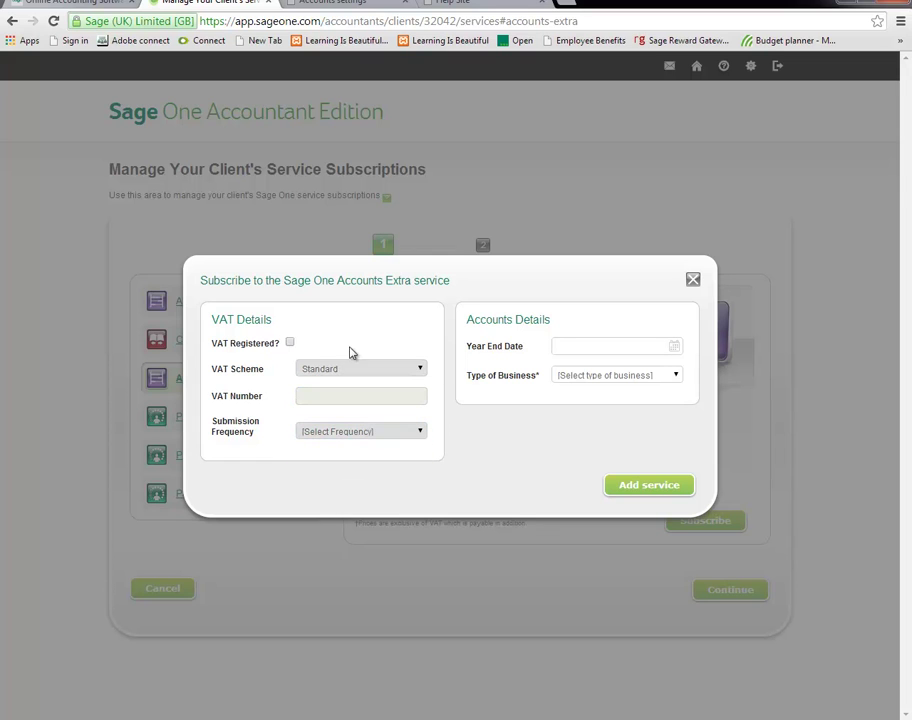
Set year end 31/05/2014 and business type Small Business, then add the Accounts Extra service.
{"action": "left_click", "coordinate": [647, 347]}
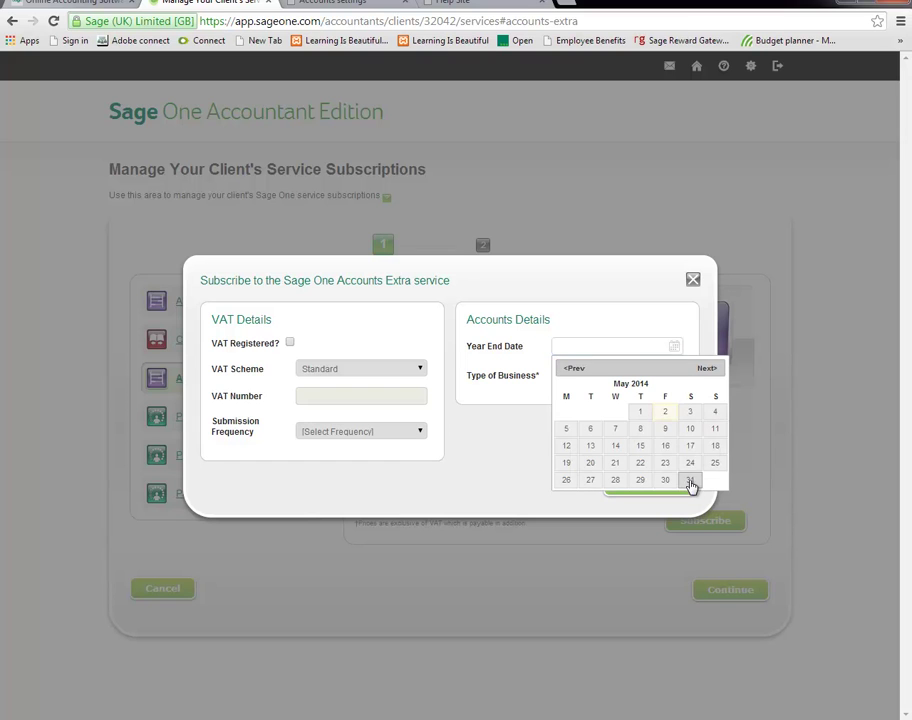
{"action": "left_click", "coordinate": [691, 485]}
{"action": "left_click", "coordinate": [627, 378]}
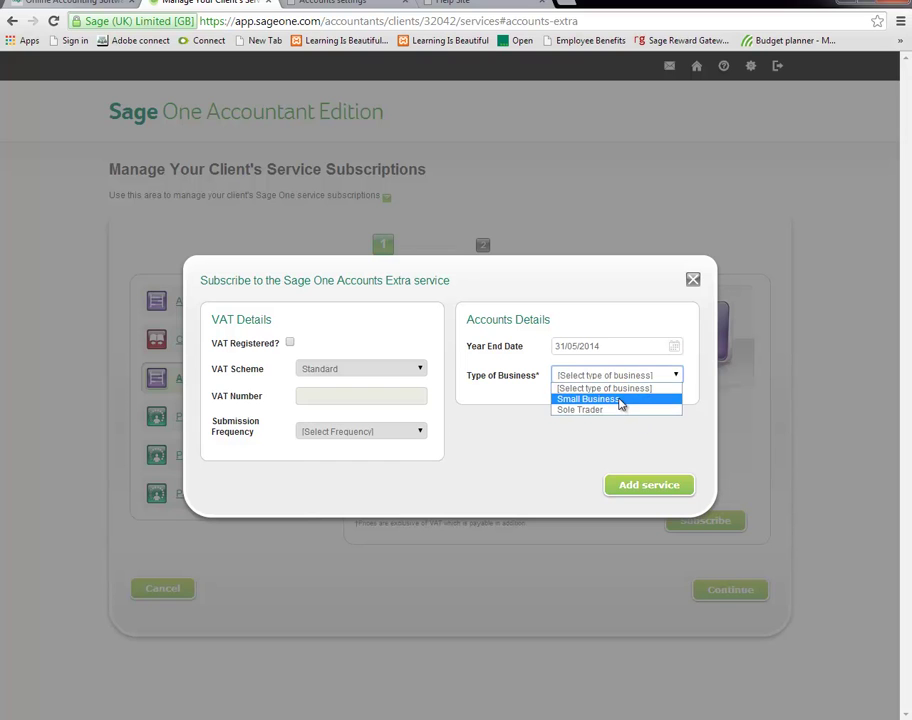
{"action": "left_click", "coordinate": [620, 400]}
{"action": "left_click", "coordinate": [610, 378]}
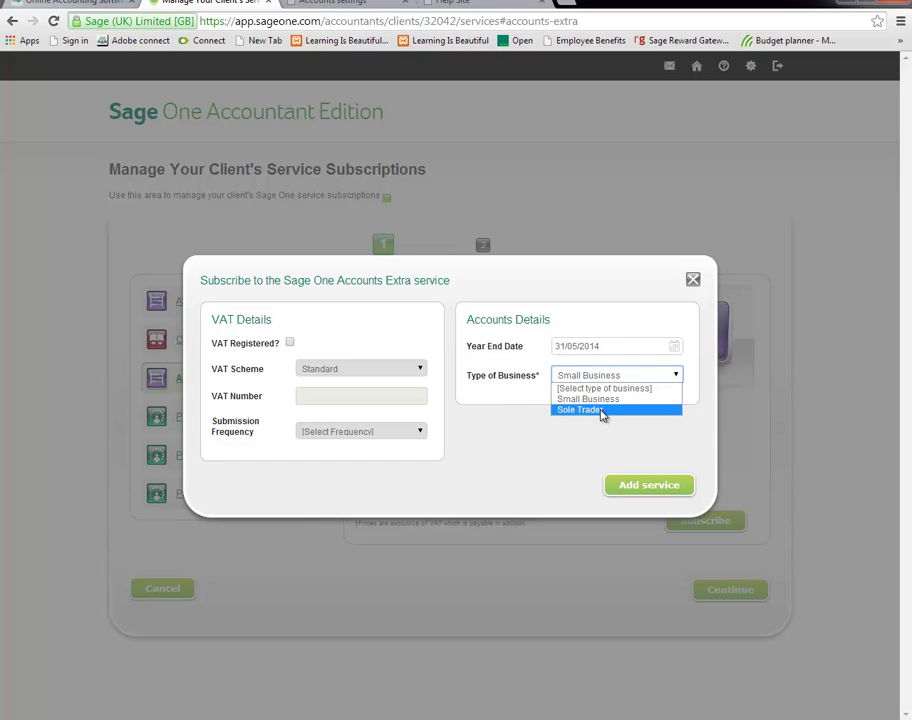
{"action": "left_click", "coordinate": [602, 400]}
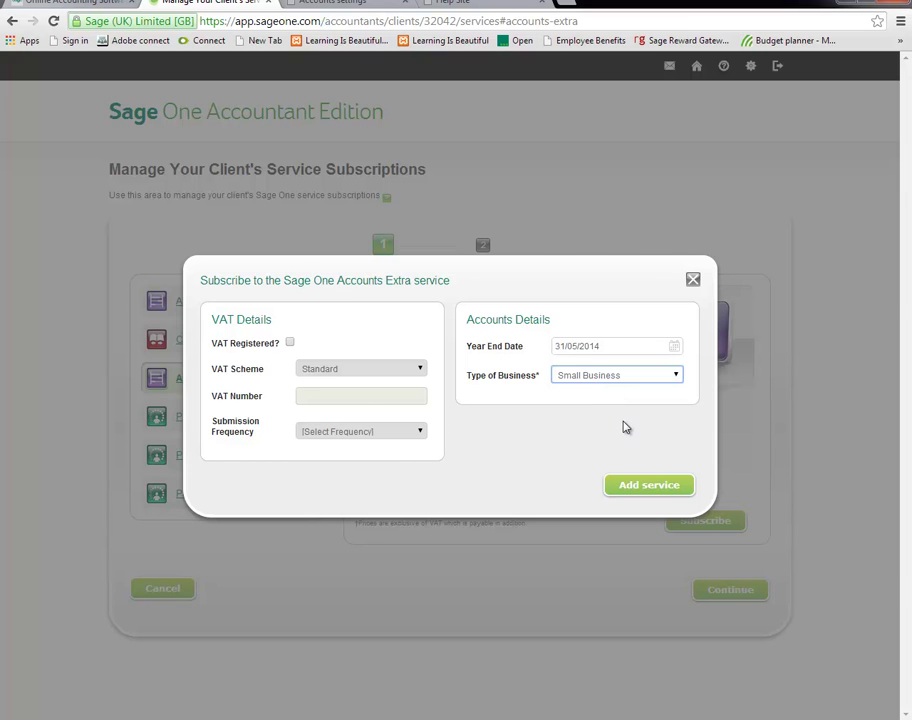
{"action": "left_click", "coordinate": [649, 485]}
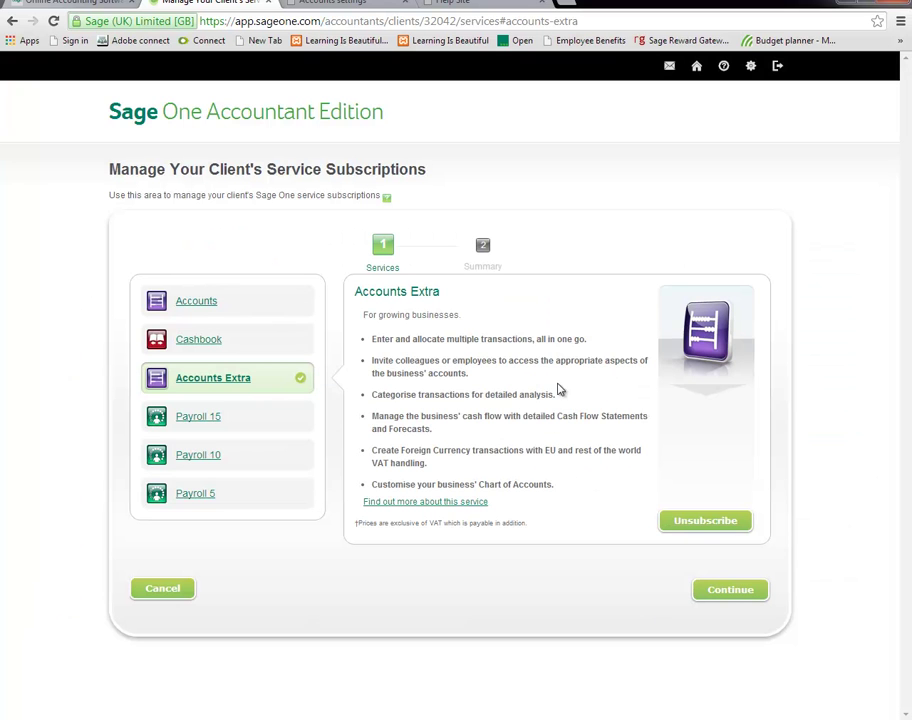
Drop the Accounts Extra subscription and subscribe the client to Cashbook and Payroll 5.
{"action": "left_click", "coordinate": [694, 522]}
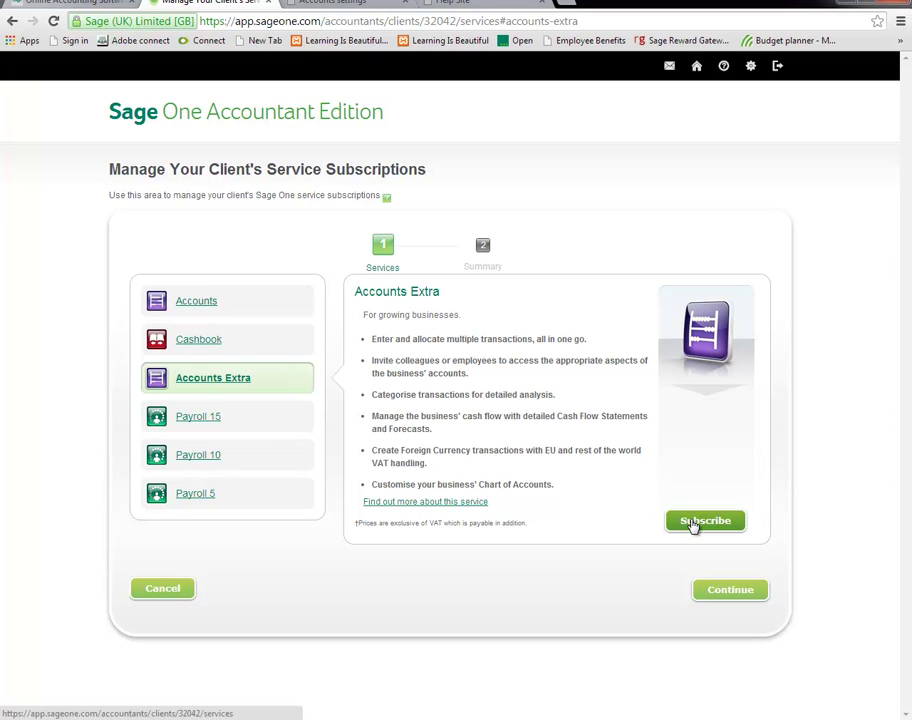
{"action": "left_click", "coordinate": [262, 347]}
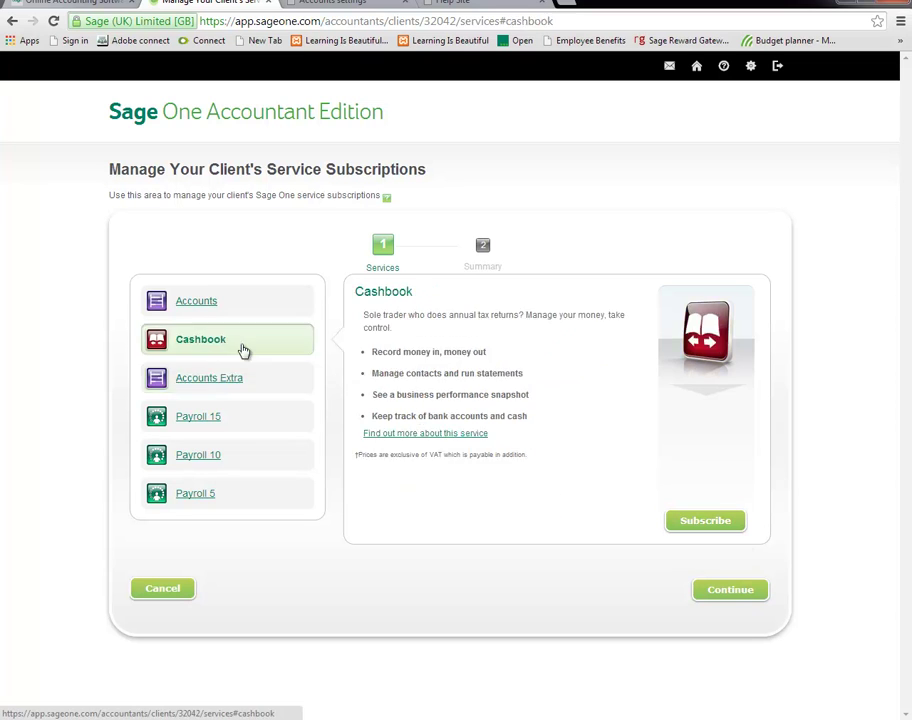
{"action": "left_click", "coordinate": [706, 522]}
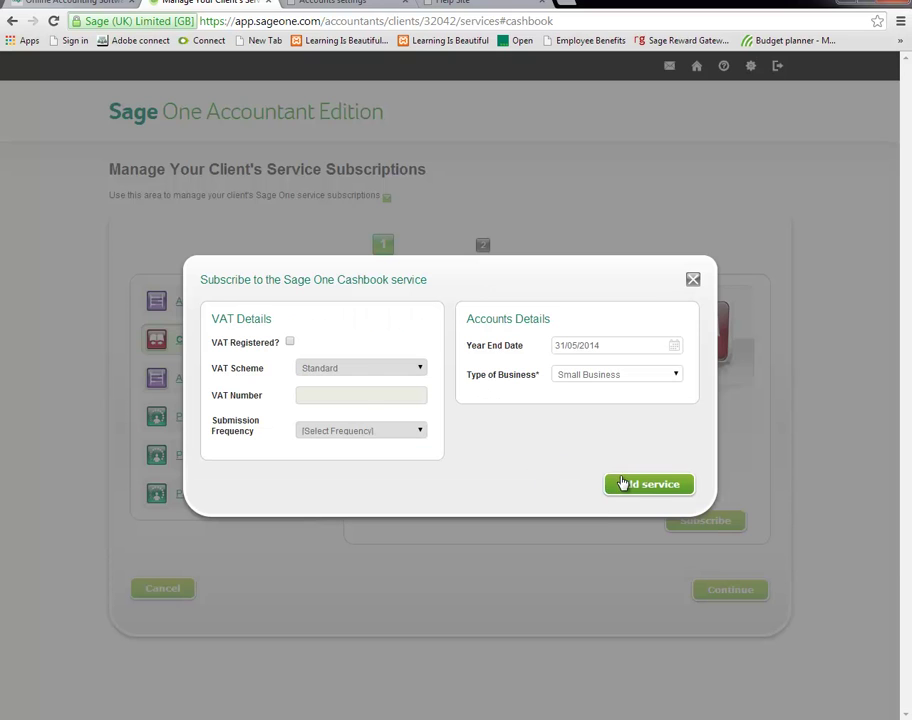
{"action": "left_click", "coordinate": [625, 486]}
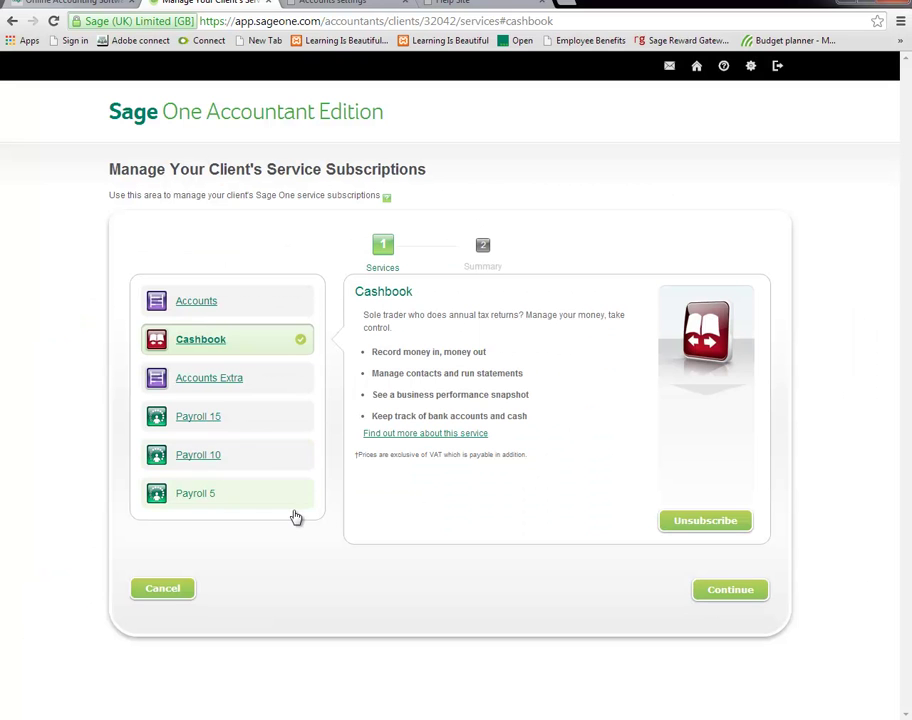
{"action": "left_click", "coordinate": [261, 421]}
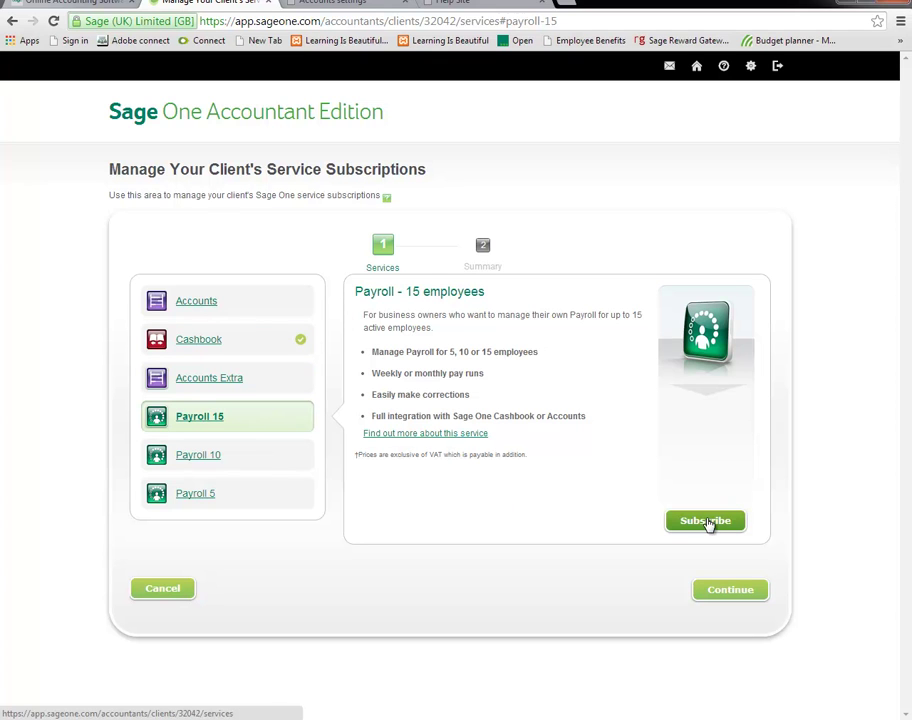
{"action": "left_click", "coordinate": [240, 495]}
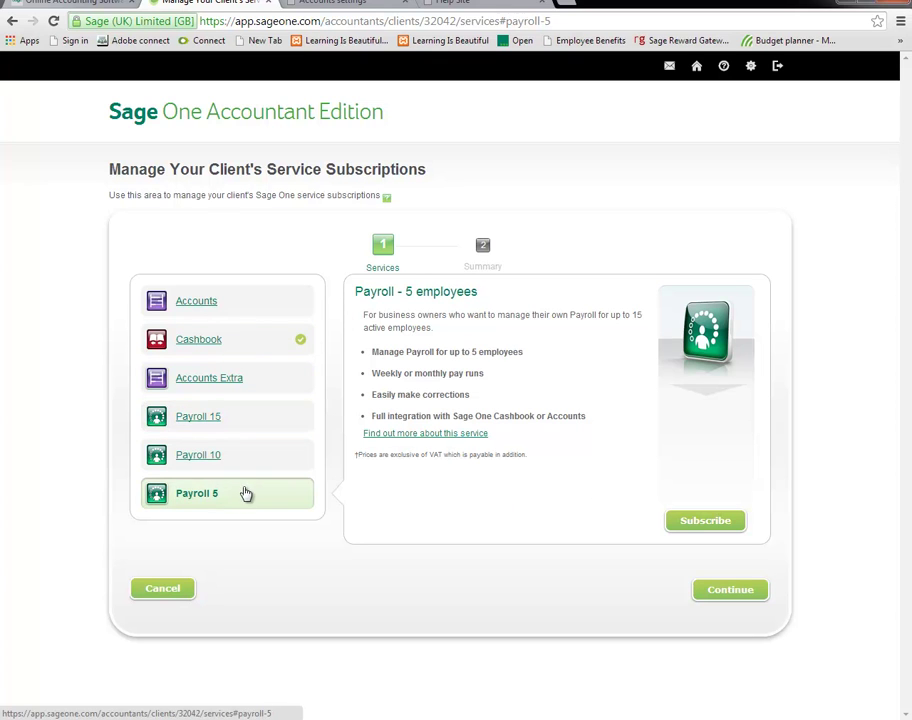
{"action": "left_click", "coordinate": [704, 522]}
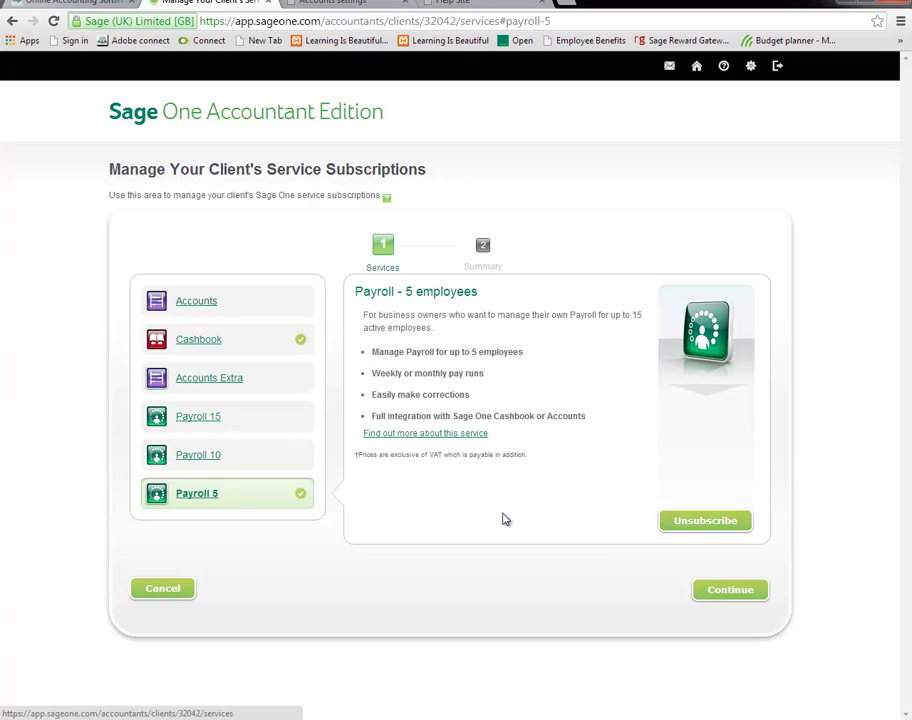
Confirm the Cashbook and Payroll 5 changes, free until 01/06/2014, and resend the activation email.
{"action": "left_click", "coordinate": [727, 593]}
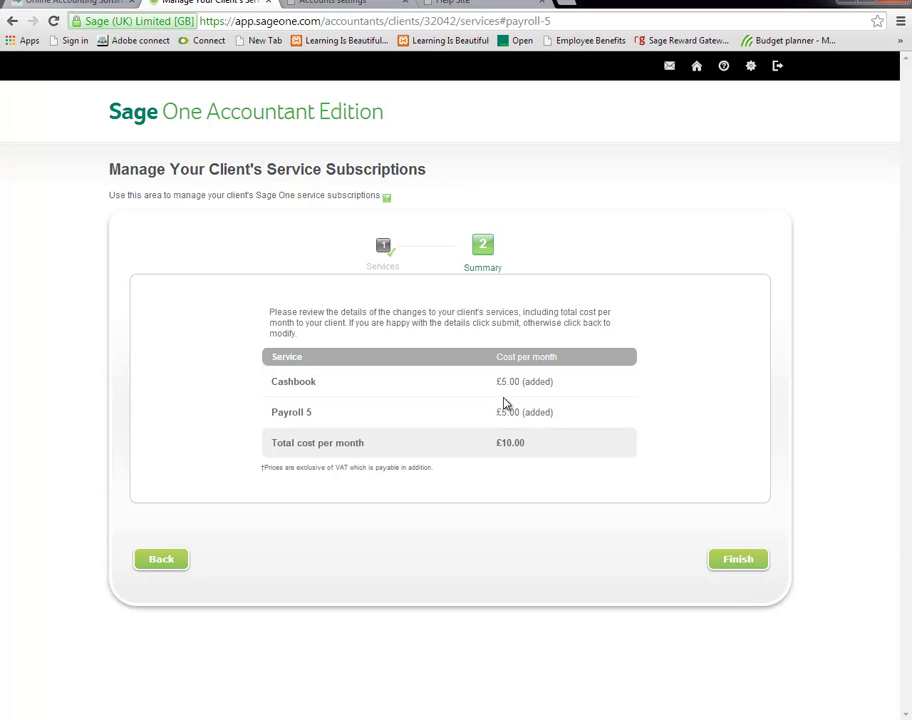
{"action": "left_click", "coordinate": [737, 560]}
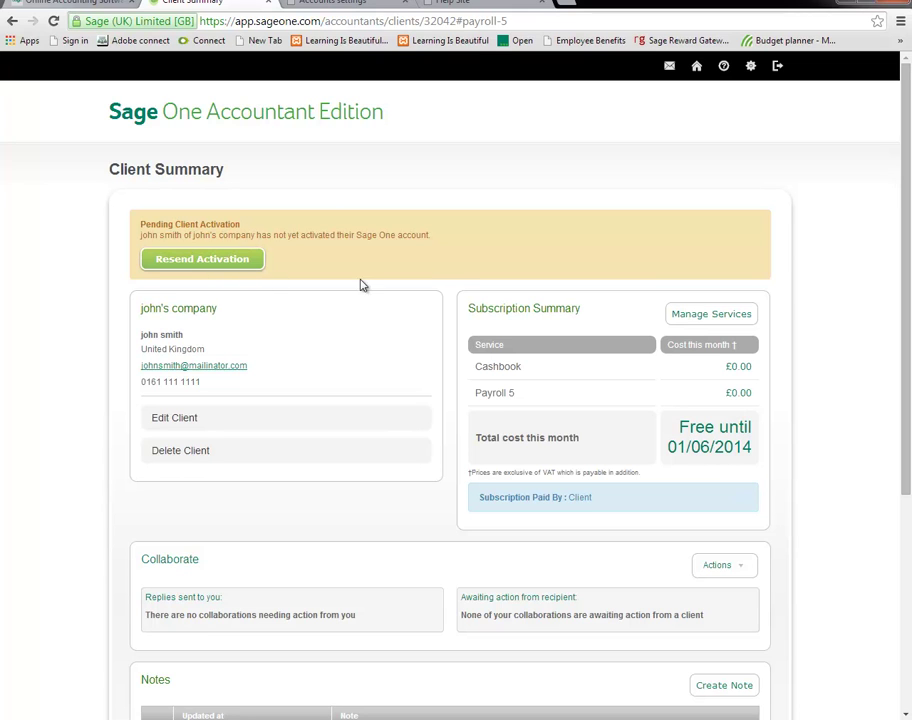
{"action": "left_click", "coordinate": [203, 262]}
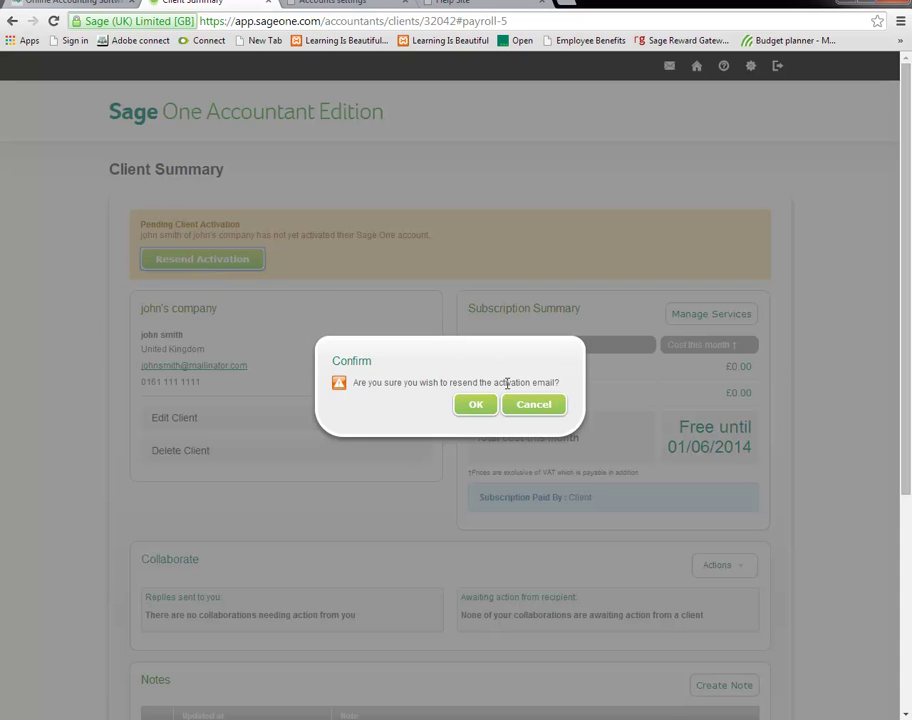
{"action": "left_click", "coordinate": [477, 405]}
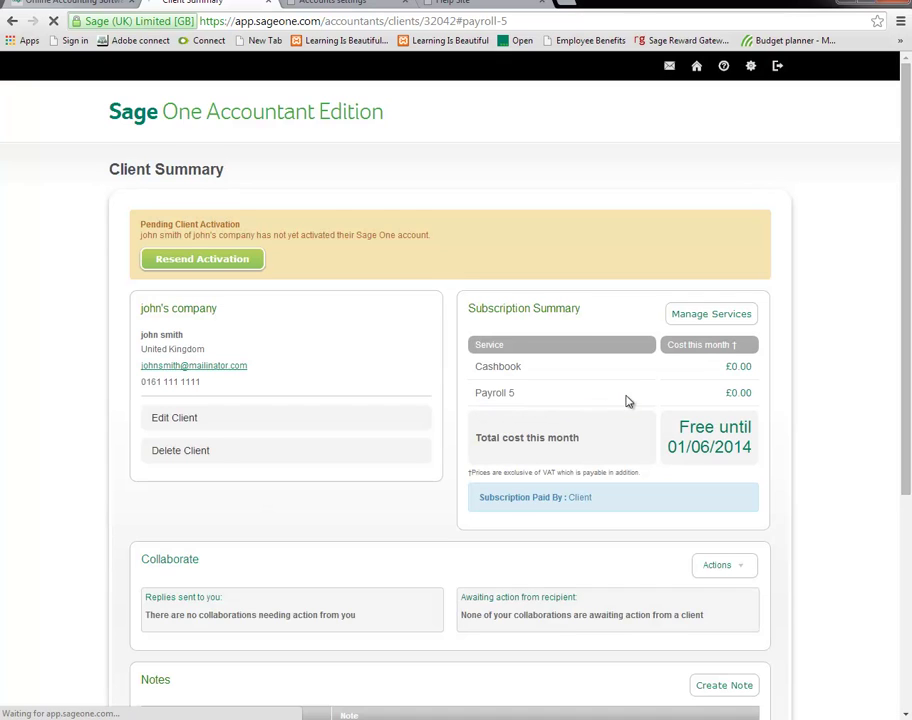
Add a client note reading 'test', keeping it after cancelling a deletion attempt.
{"action": "scroll", "coordinate": [629, 402], "scroll_direction": "down", "scroll_amount": 3}
{"action": "scroll", "coordinate": [490, 532], "scroll_direction": "down", "scroll_amount": 4}
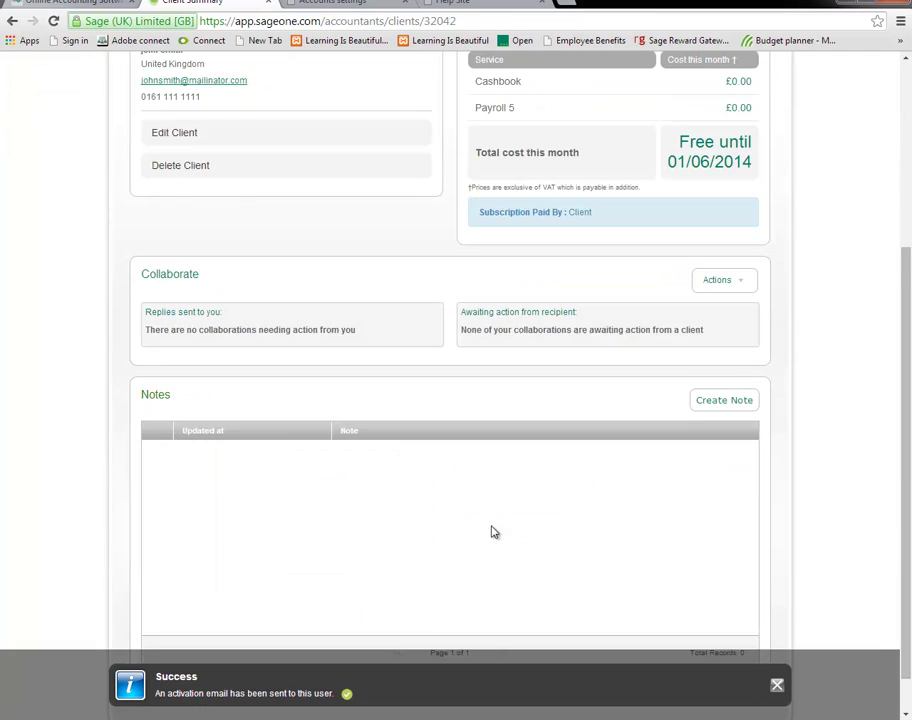
{"action": "scroll", "coordinate": [490, 532], "scroll_direction": "down", "scroll_amount": 1}
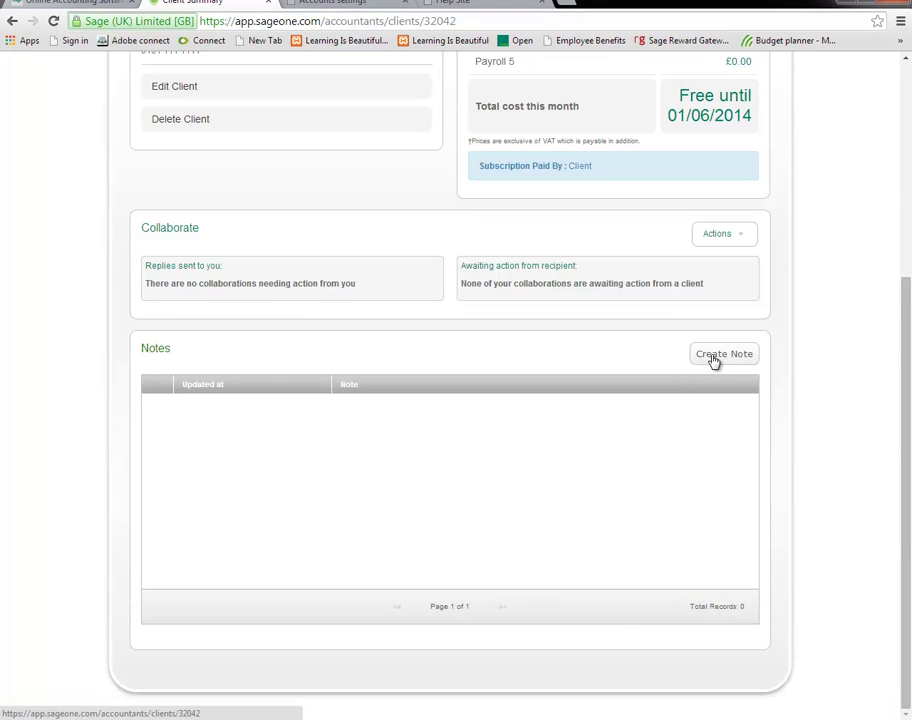
{"action": "left_click", "coordinate": [713, 359]}
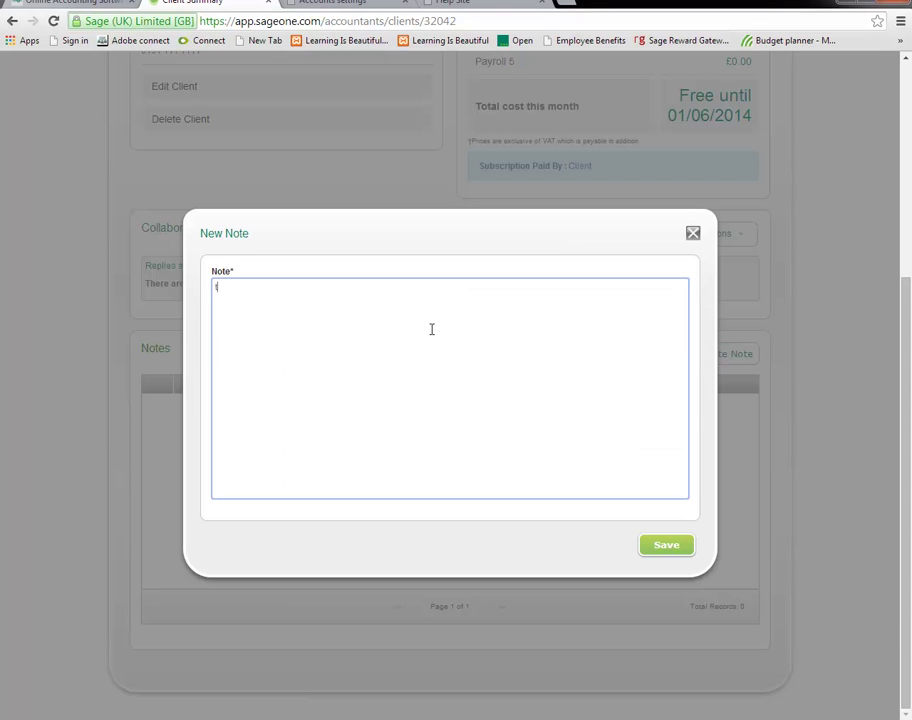
{"action": "left_click", "coordinate": [676, 545]}
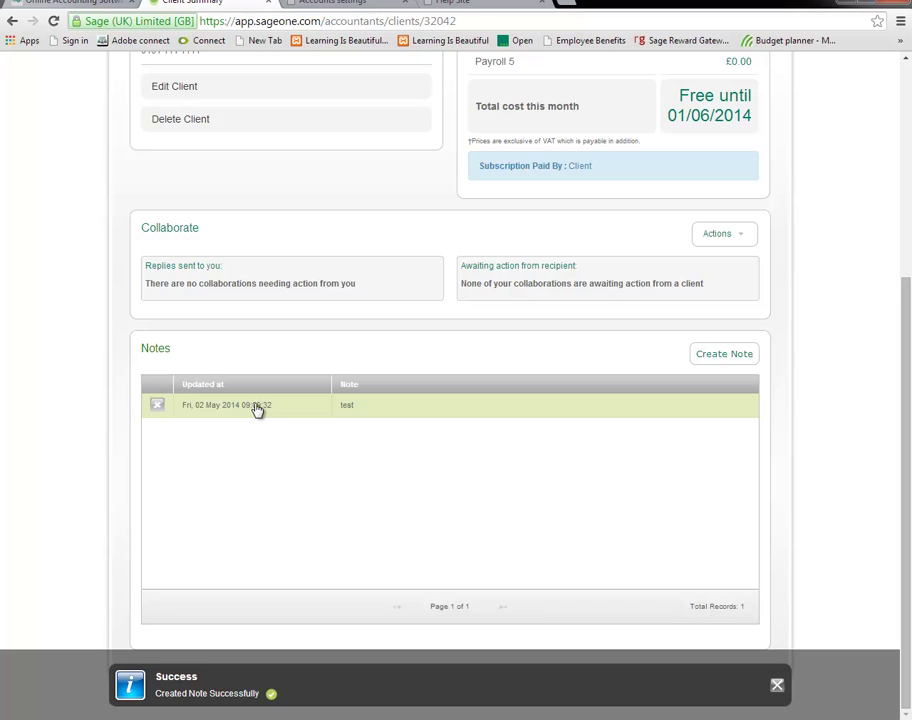
{"action": "left_click", "coordinate": [157, 408]}
{"action": "key", "text": "Escape"}
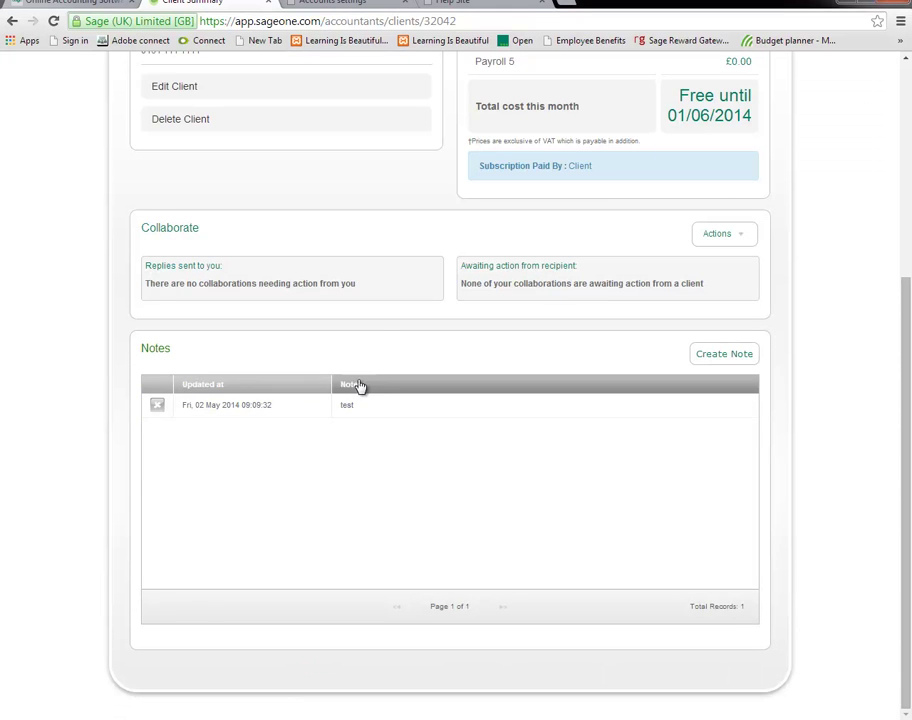
{"action": "left_click_drag", "start_coordinate": [906, 436], "coordinate": [906, 198]}
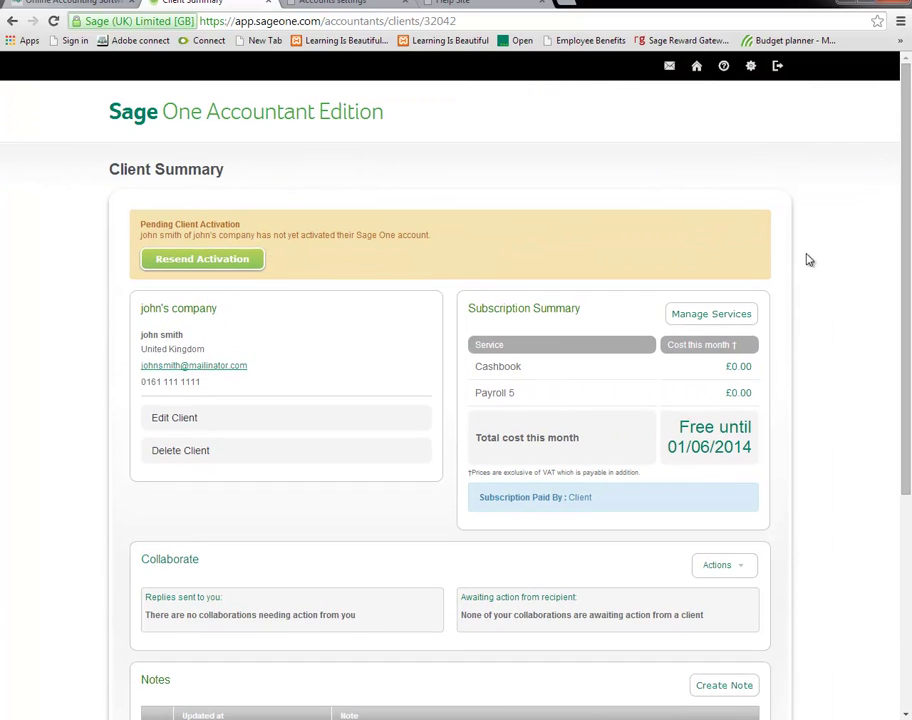
Open the Plasterer (Demo Business) client's summary from page 1 of the clients list.
{"action": "left_click", "coordinate": [699, 76]}
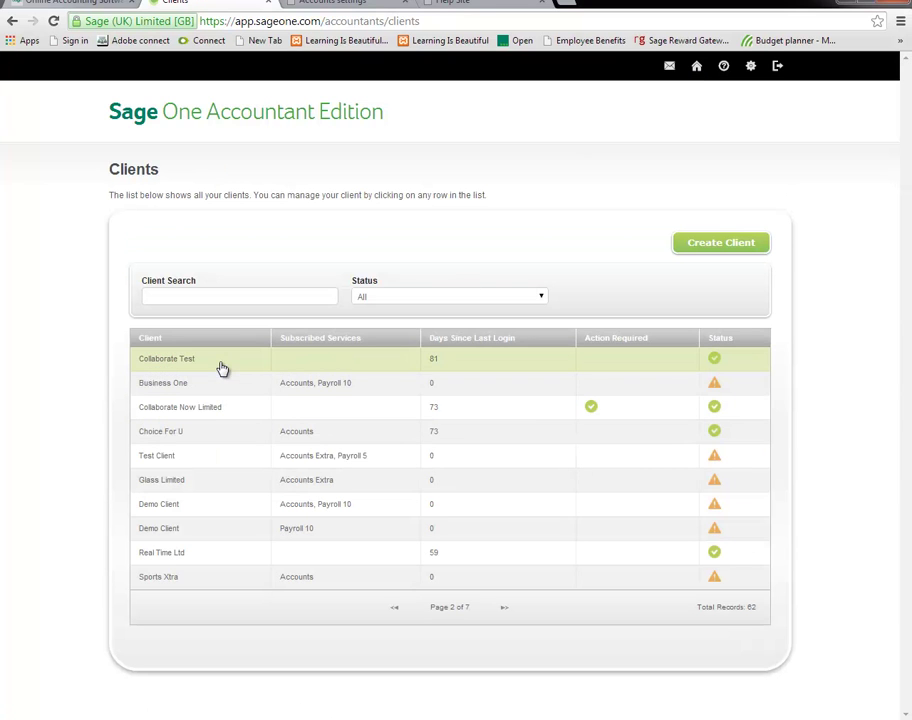
{"action": "left_click", "coordinate": [397, 608]}
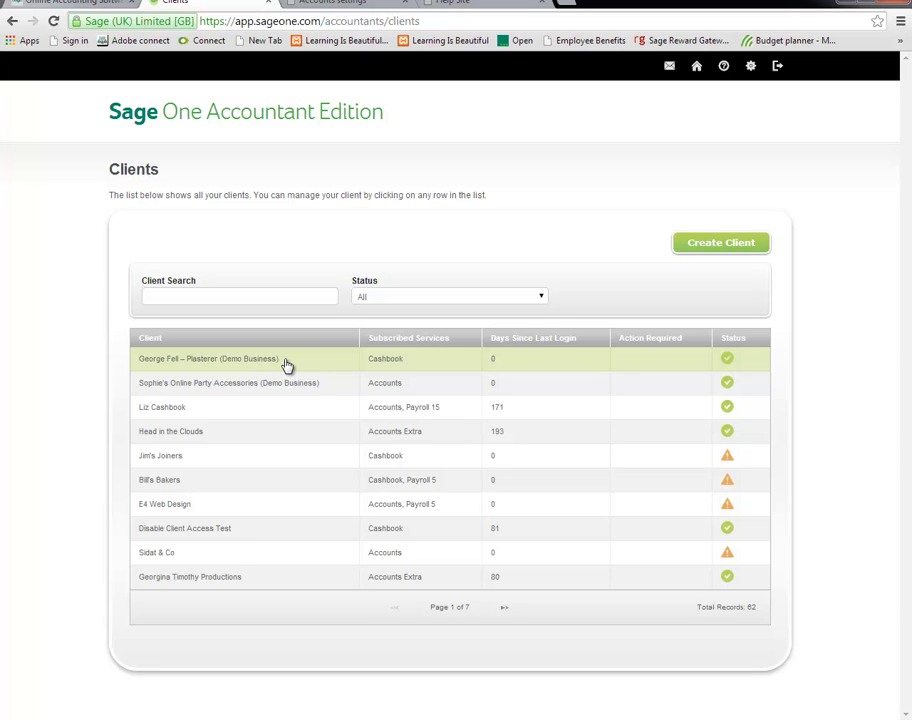
{"action": "left_click", "coordinate": [287, 366]}
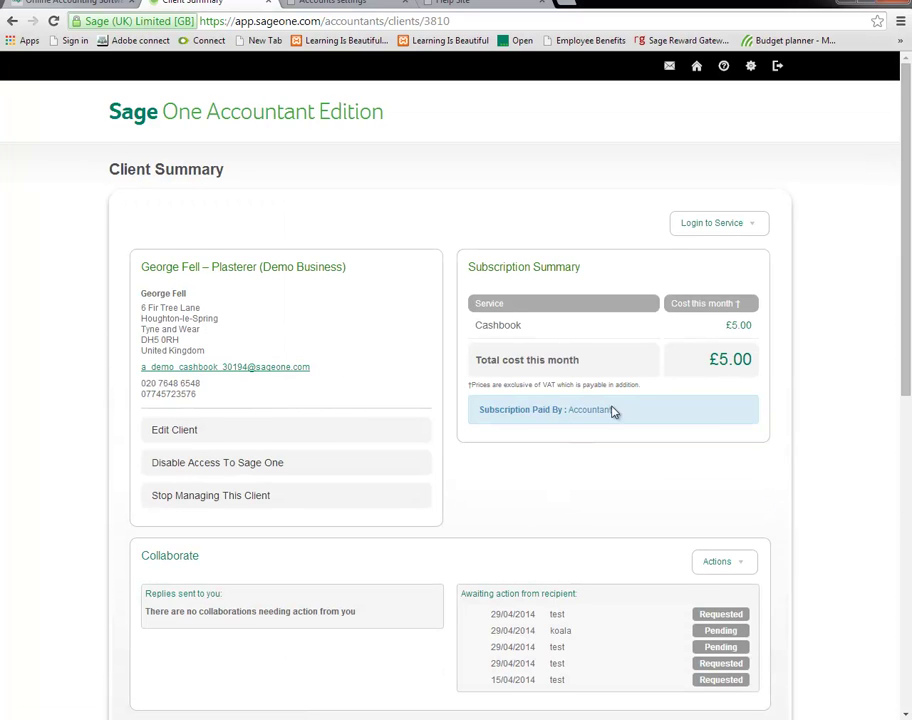
{"action": "scroll", "coordinate": [743, 449], "scroll_direction": "down", "scroll_amount": 3}
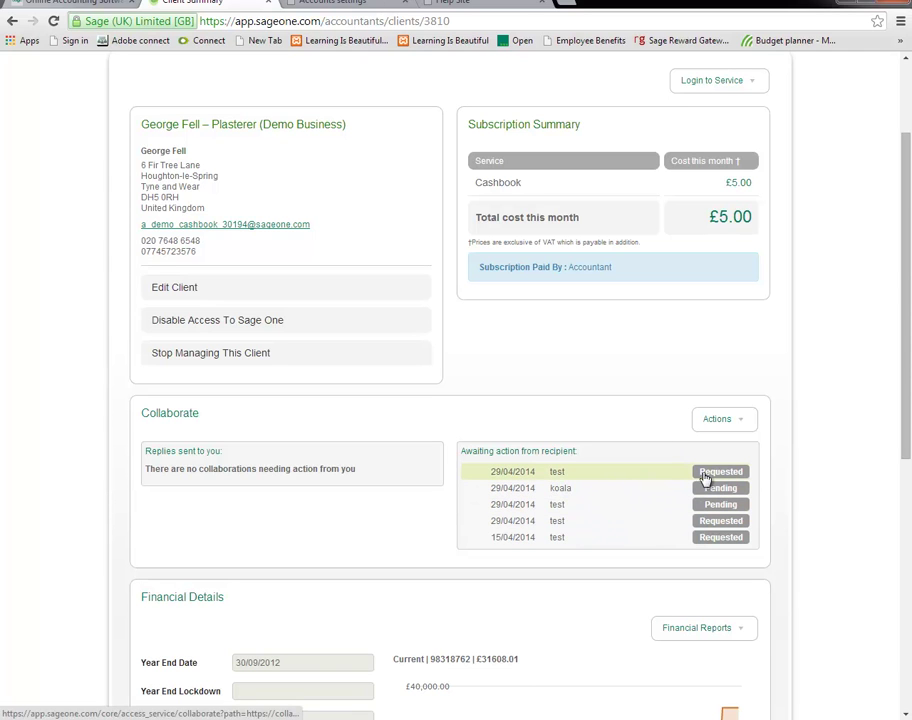
View all collaborations with the plasterer demo business.
{"action": "left_click", "coordinate": [728, 418]}
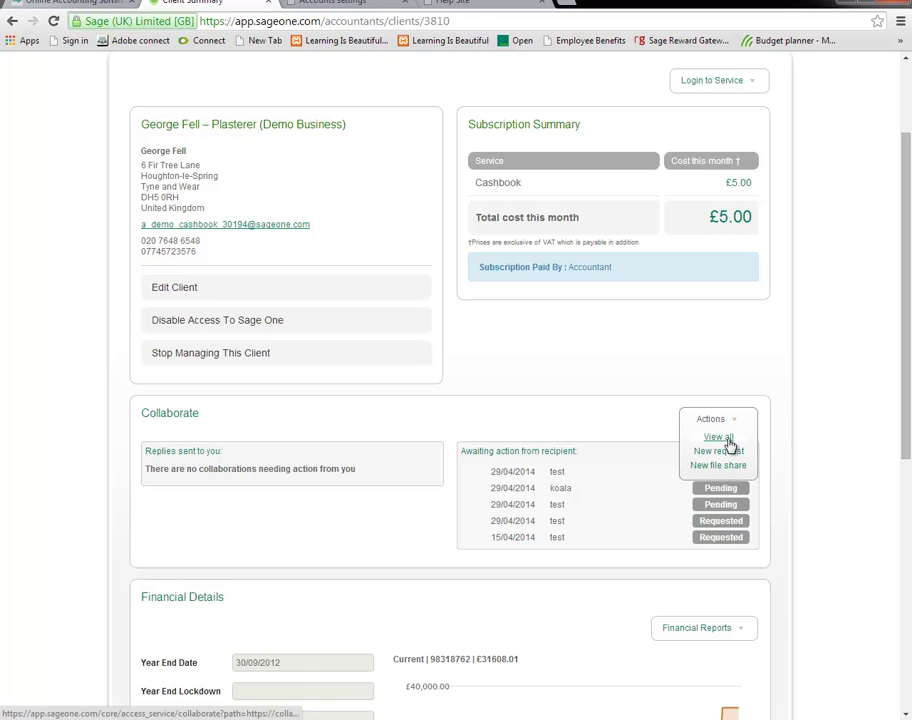
{"action": "left_click", "coordinate": [728, 441]}
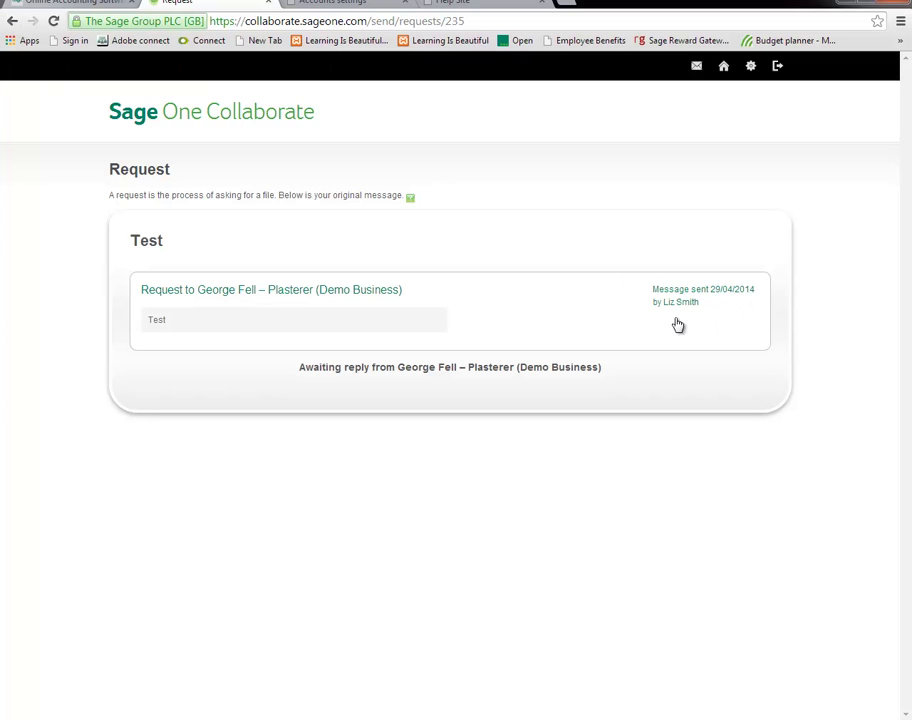
{"action": "left_click", "coordinate": [11, 21]}
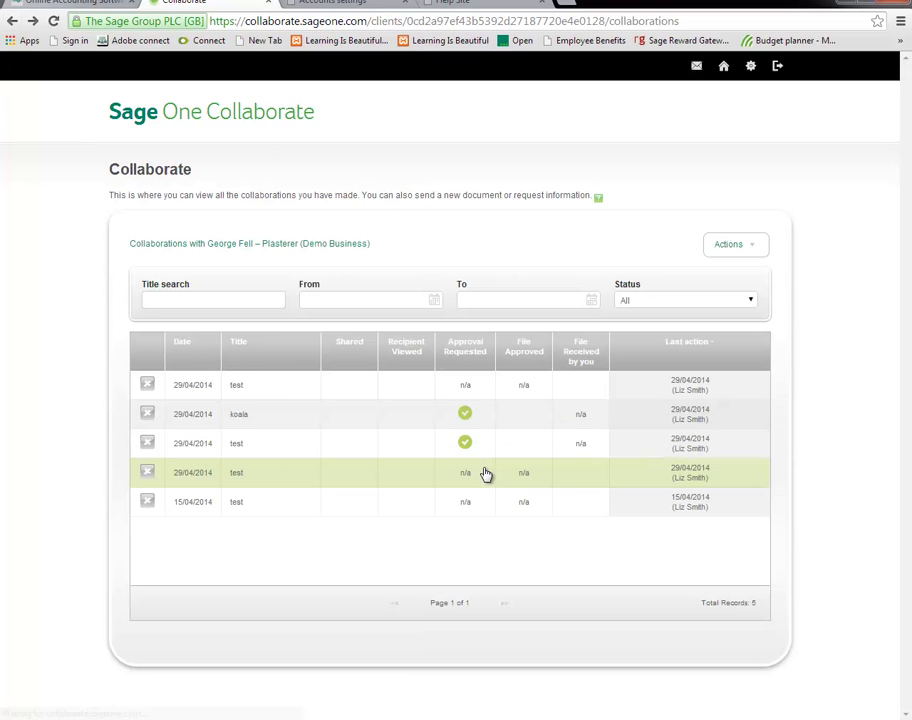
Download Koala.jpg from the koala file share and return to the collaborations list.
{"action": "left_click", "coordinate": [298, 418]}
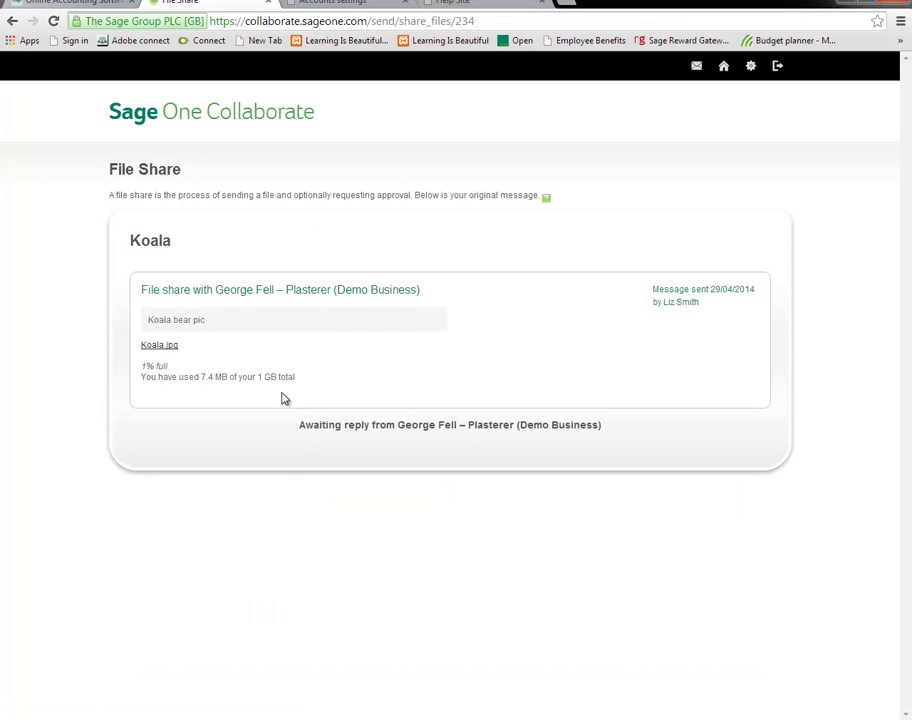
{"action": "left_click", "coordinate": [157, 347]}
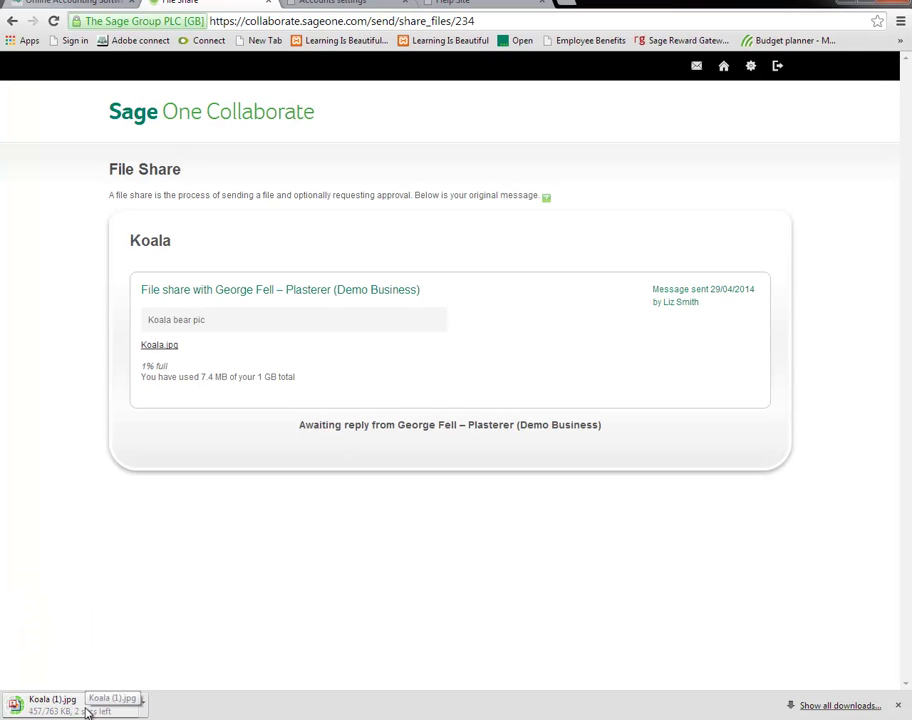
{"action": "left_click", "coordinate": [88, 707]}
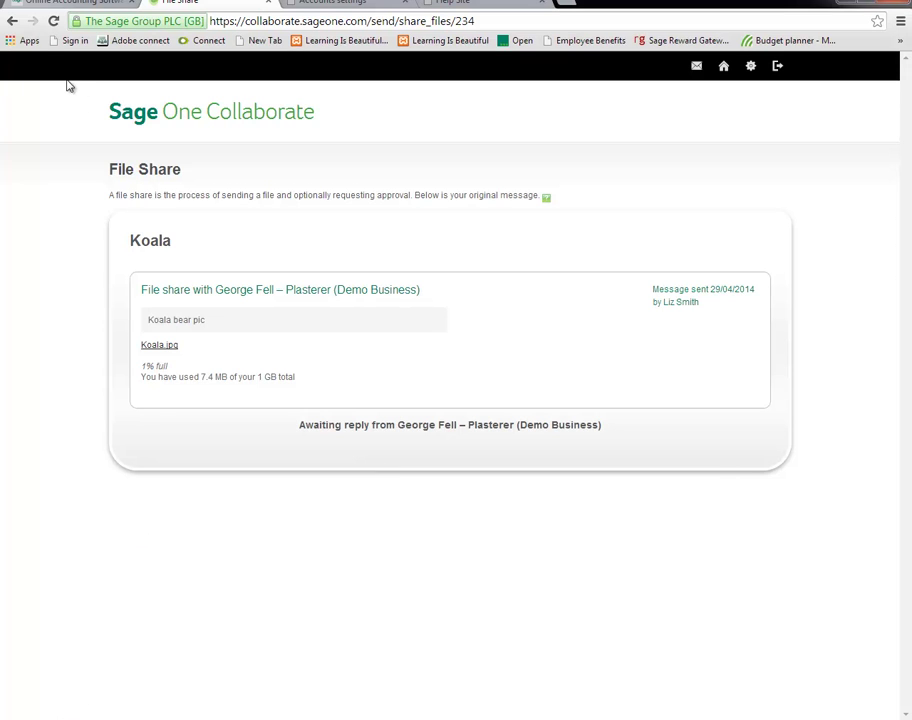
{"action": "left_click", "coordinate": [12, 22]}
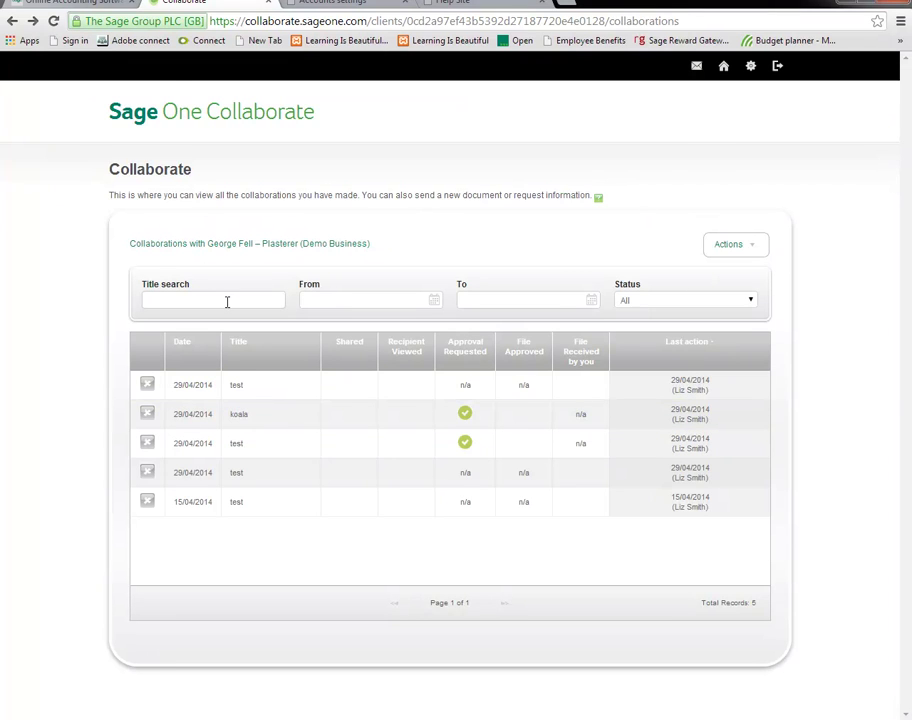
Search collaborations for 'koala', clear it, and filter dates to 28/04/2014–01/05/2014.
{"action": "left_click", "coordinate": [227, 300]}
{"action": "type", "text": "koa"}
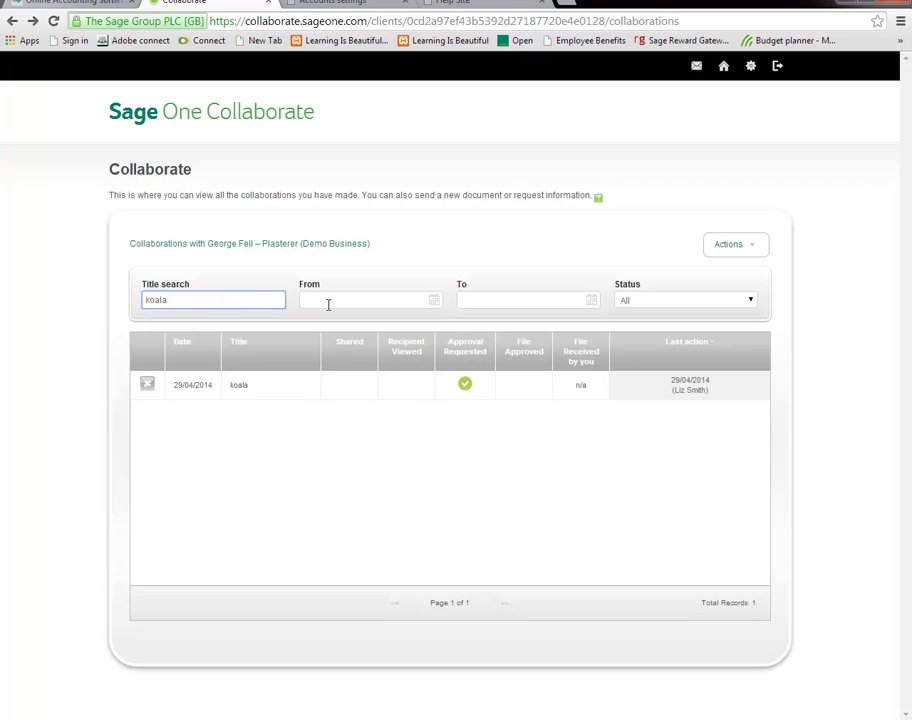
{"action": "type", "text": "la"}
{"action": "left_click_drag", "start_coordinate": [222, 303], "coordinate": [75, 297]}
{"action": "key", "text": "BackSpace"}
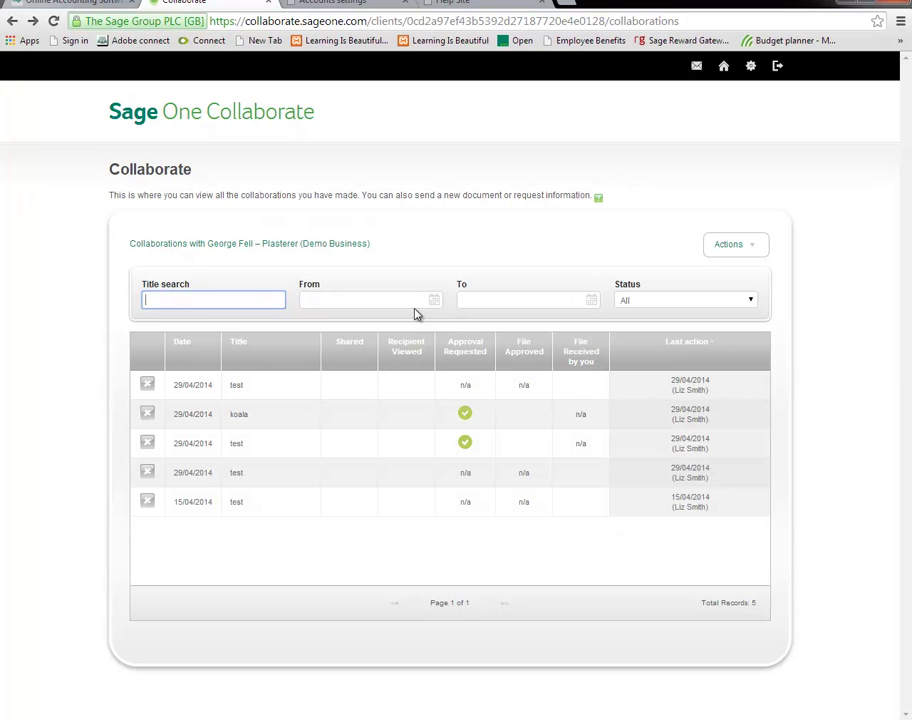
{"action": "left_click", "coordinate": [433, 301]}
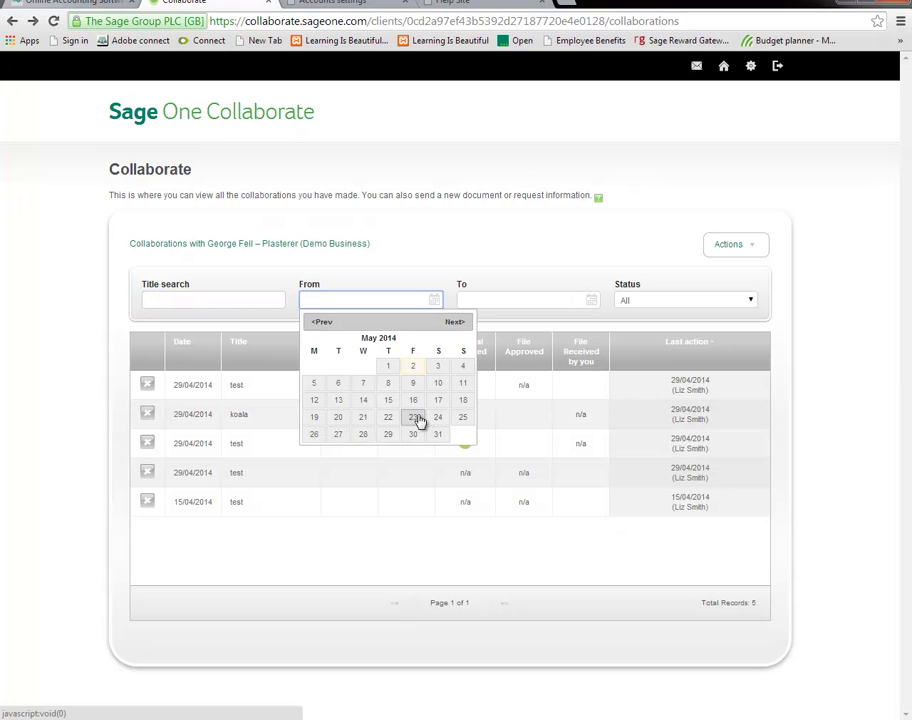
{"action": "left_click", "coordinate": [388, 367]}
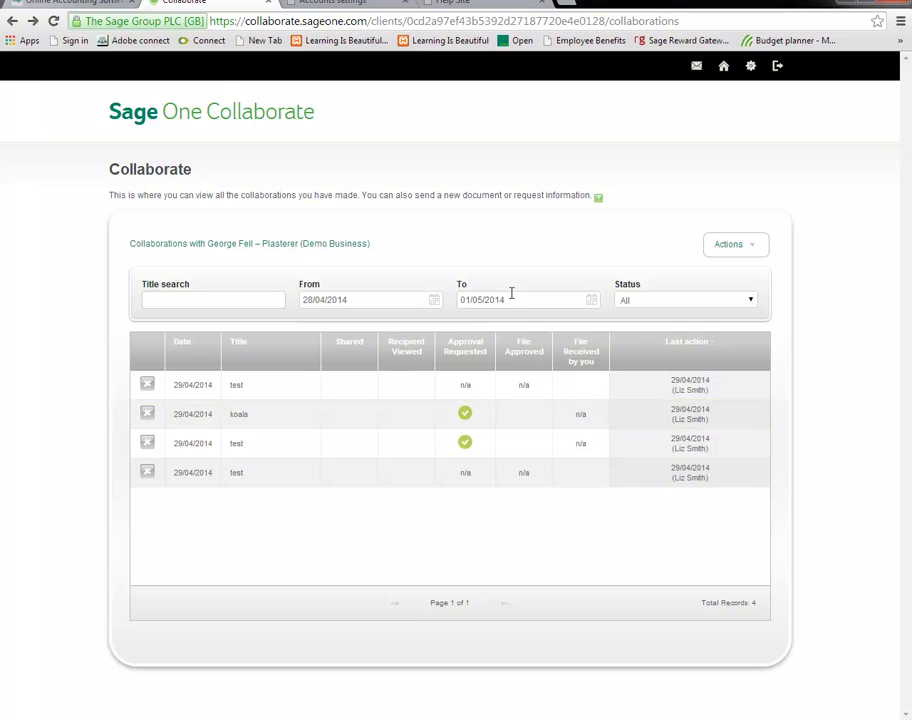
Try each Status filter (Viewed, Approval requested, Approved, Rejected, Received by you), ending on All.
{"action": "left_click", "coordinate": [690, 305]}
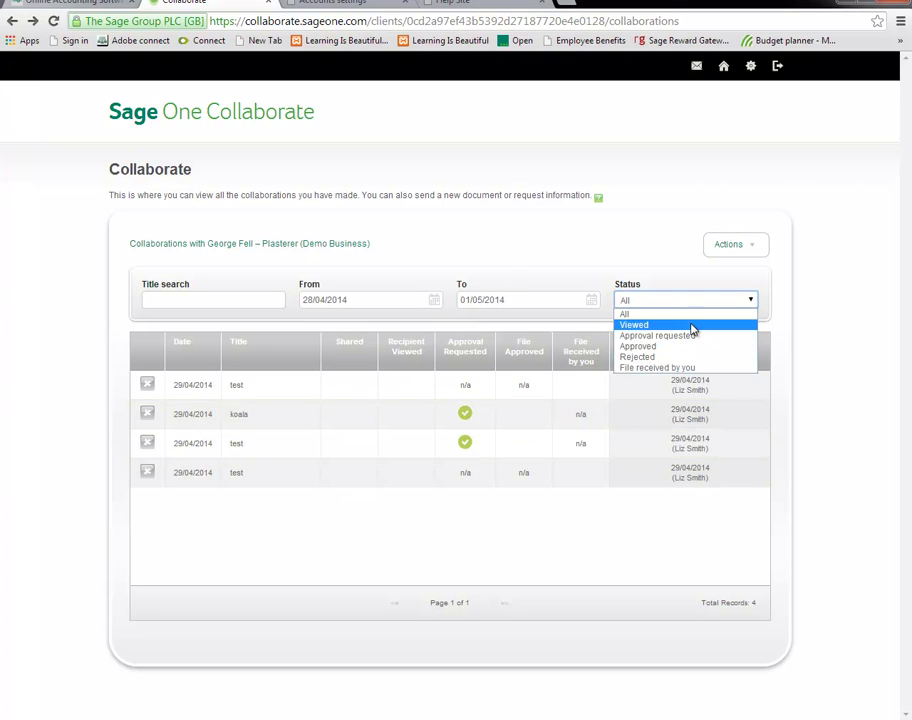
{"action": "left_click", "coordinate": [686, 304]}
{"action": "left_click", "coordinate": [686, 304]}
{"action": "left_click", "coordinate": [681, 325]}
{"action": "left_click", "coordinate": [675, 308]}
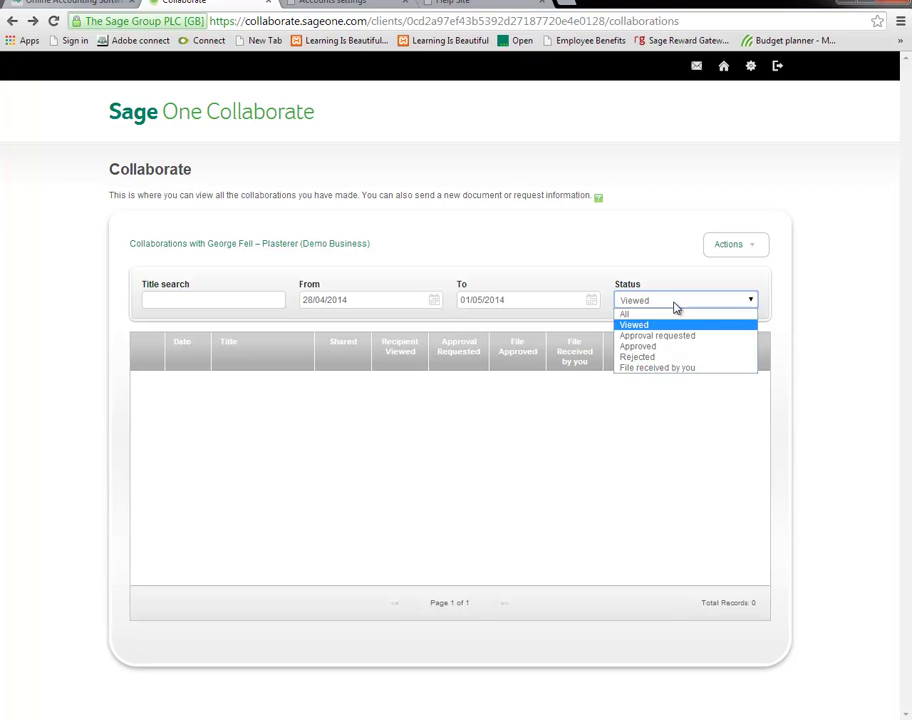
{"action": "left_click", "coordinate": [678, 343]}
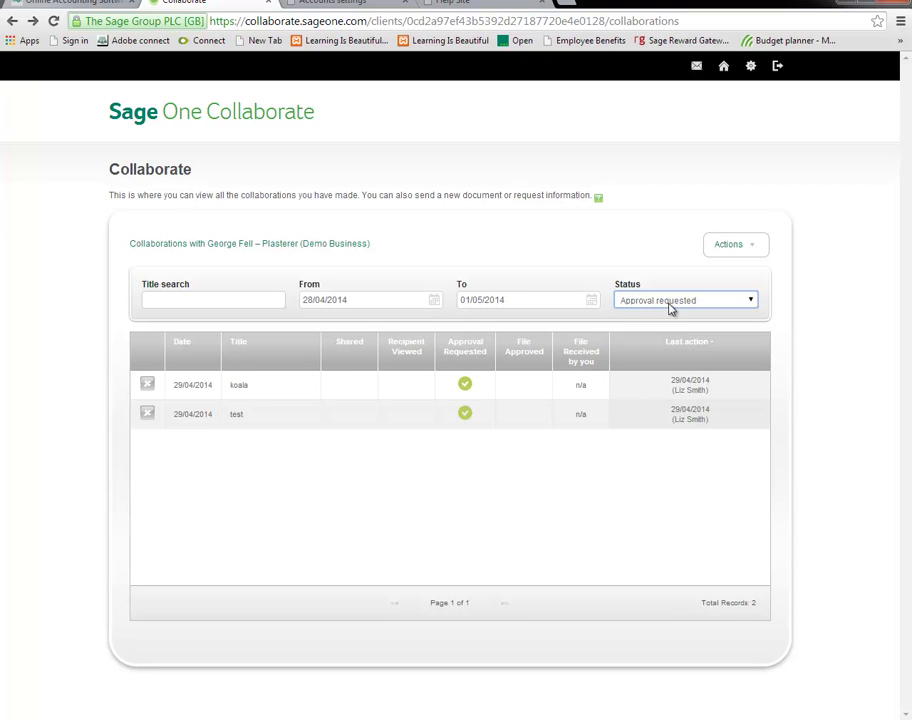
{"action": "left_click", "coordinate": [672, 307]}
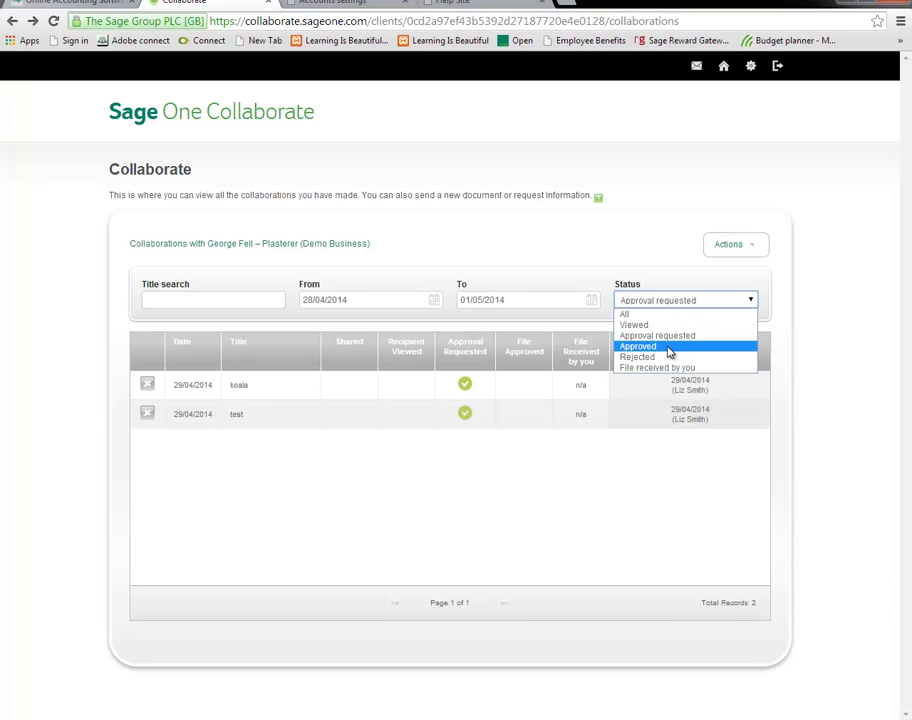
{"action": "left_click", "coordinate": [669, 346]}
{"action": "left_click", "coordinate": [665, 309]}
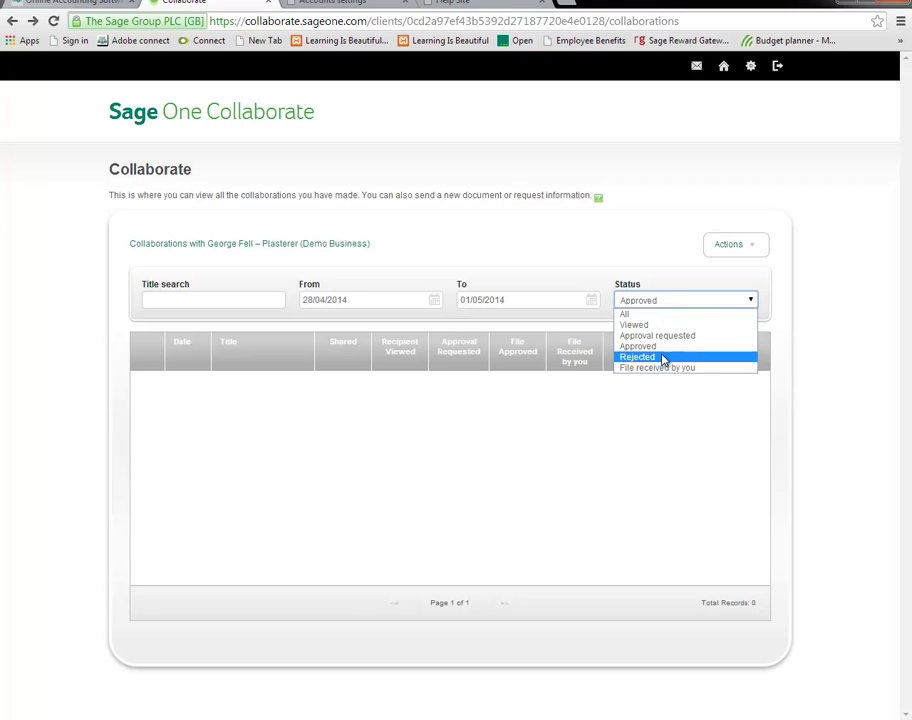
{"action": "left_click", "coordinate": [662, 357]}
{"action": "left_click", "coordinate": [665, 309]}
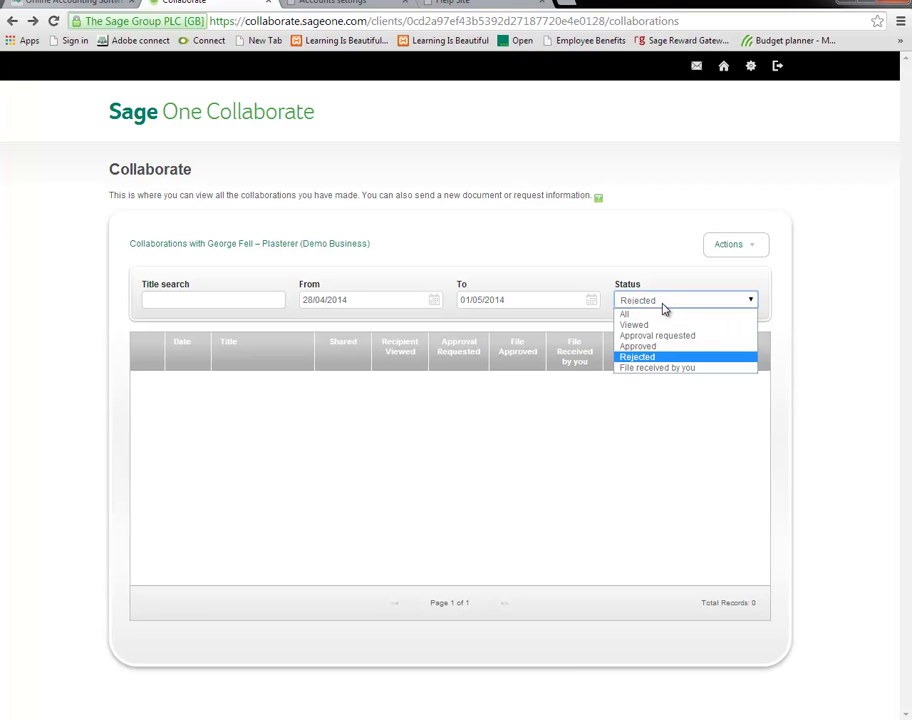
{"action": "left_click", "coordinate": [676, 368]}
{"action": "left_click", "coordinate": [664, 309]}
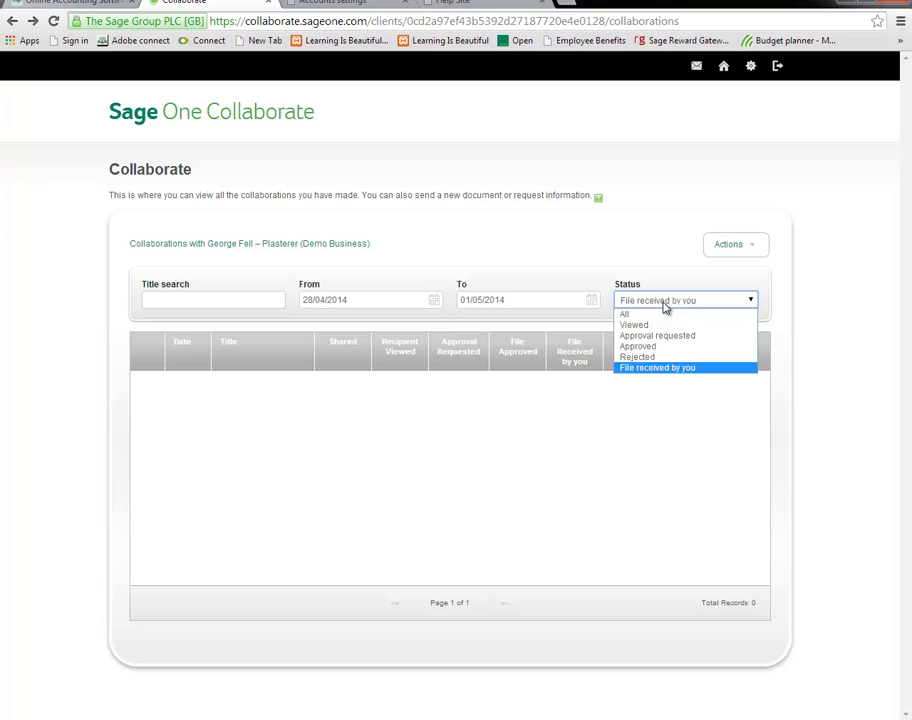
{"action": "left_click", "coordinate": [657, 312]}
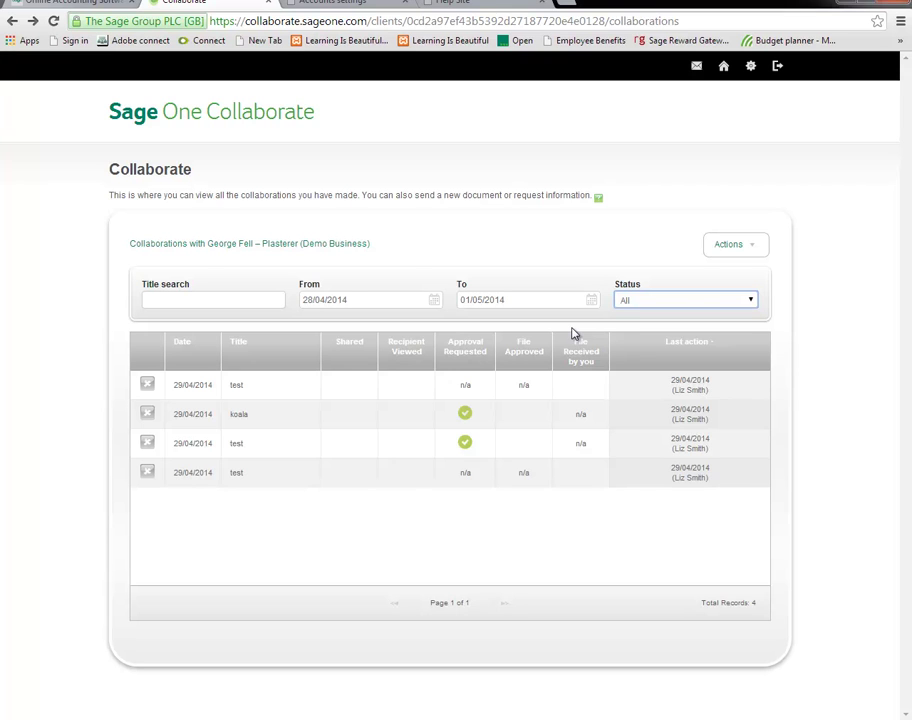
Send a 'VAT Return' request saying 'Have submitted the VAT return for Quarter 1'.
{"action": "left_click", "coordinate": [728, 244]}
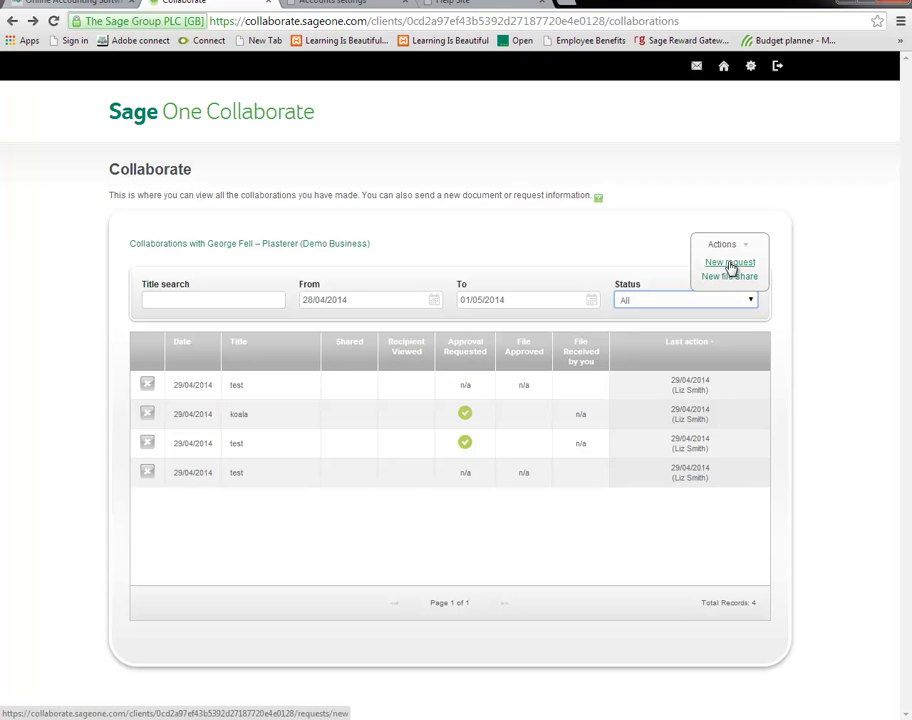
{"action": "left_click", "coordinate": [730, 263]}
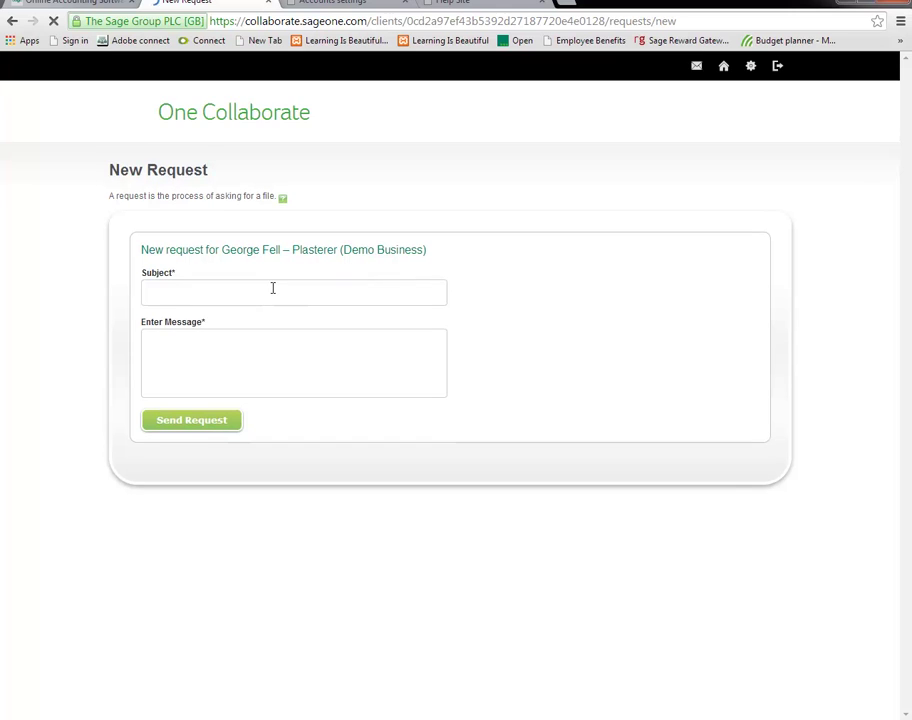
{"action": "left_click", "coordinate": [272, 288]}
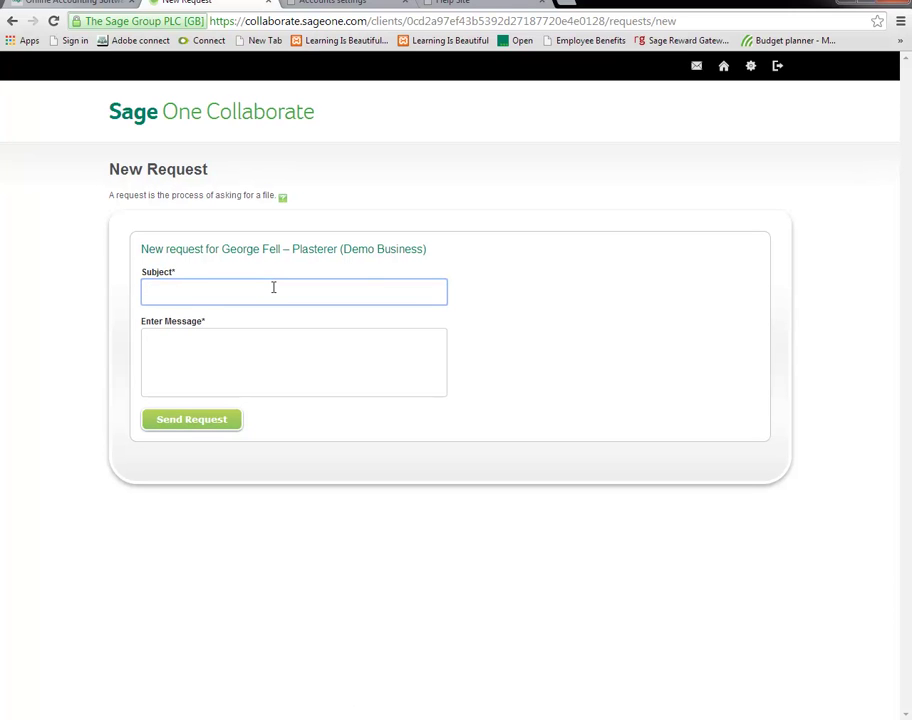
{"action": "type", "text": "VAT Return"}
{"action": "key", "text": "Tab"}
{"action": "type", "text": "Have s"}
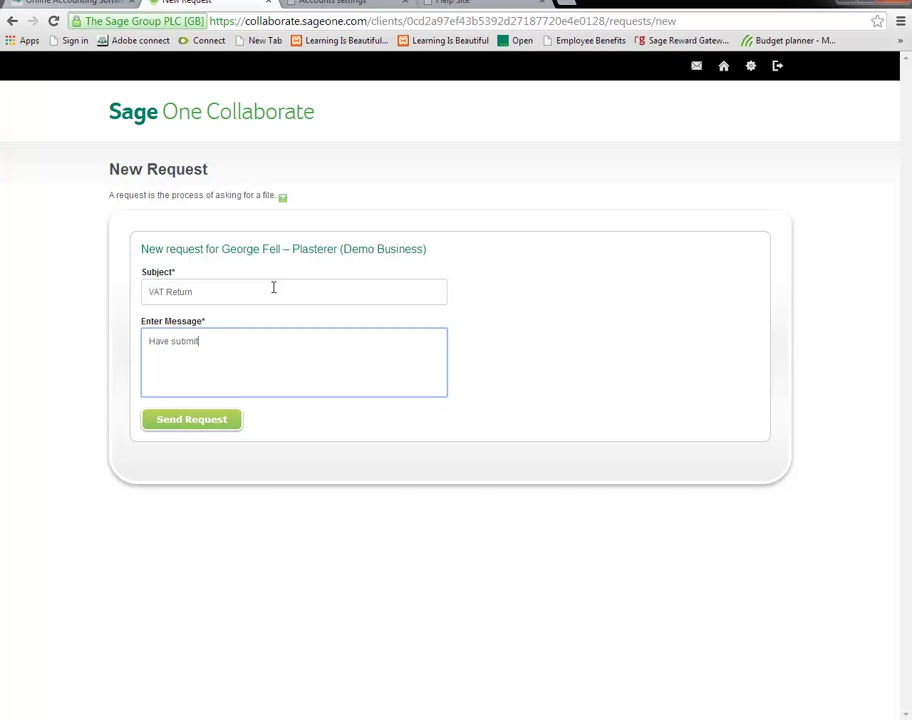
{"action": "type", "text": "ubmitt"}
{"action": "type", "text": "ed the VAT return for Quarter 1"}
{"action": "left_click", "coordinate": [196, 420]}
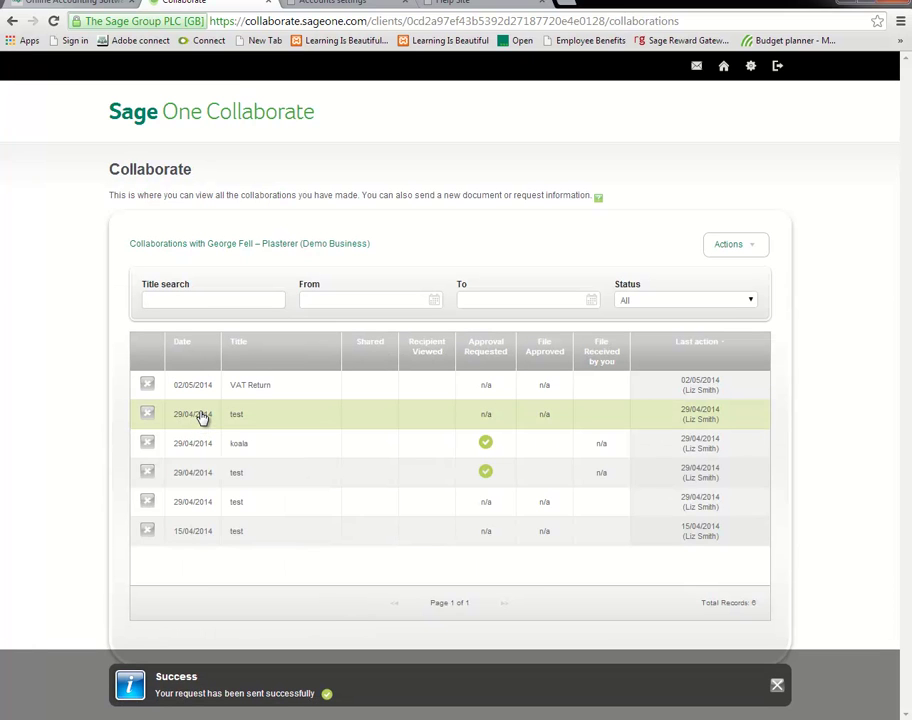
Share Desert.jpg requesting approval, with subject 'testing' and message 'testing file share feature'.
{"action": "left_click", "coordinate": [724, 244]}
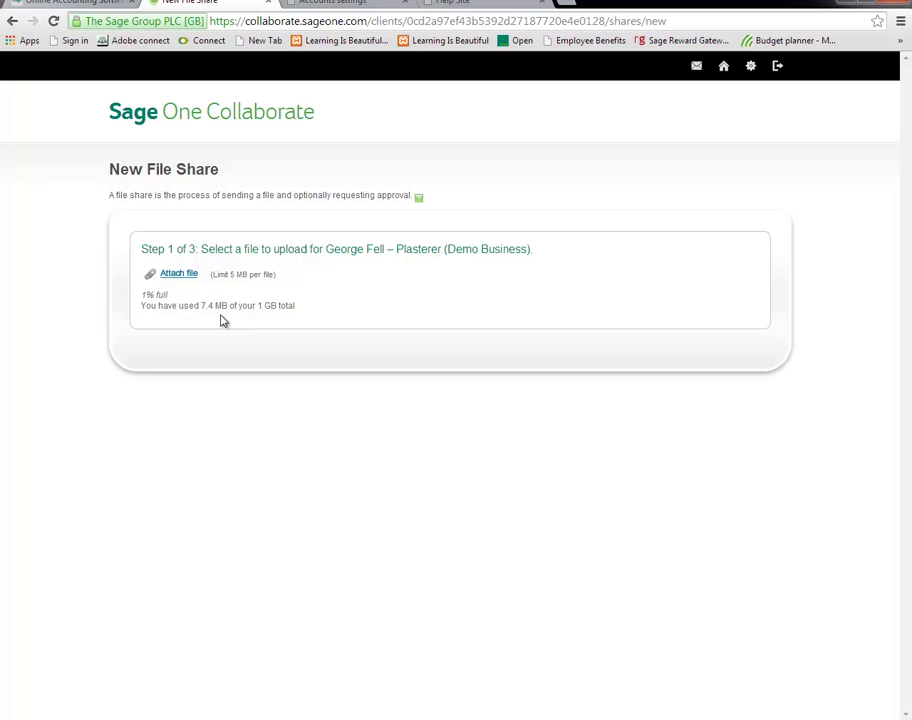
{"action": "left_click", "coordinate": [180, 281]}
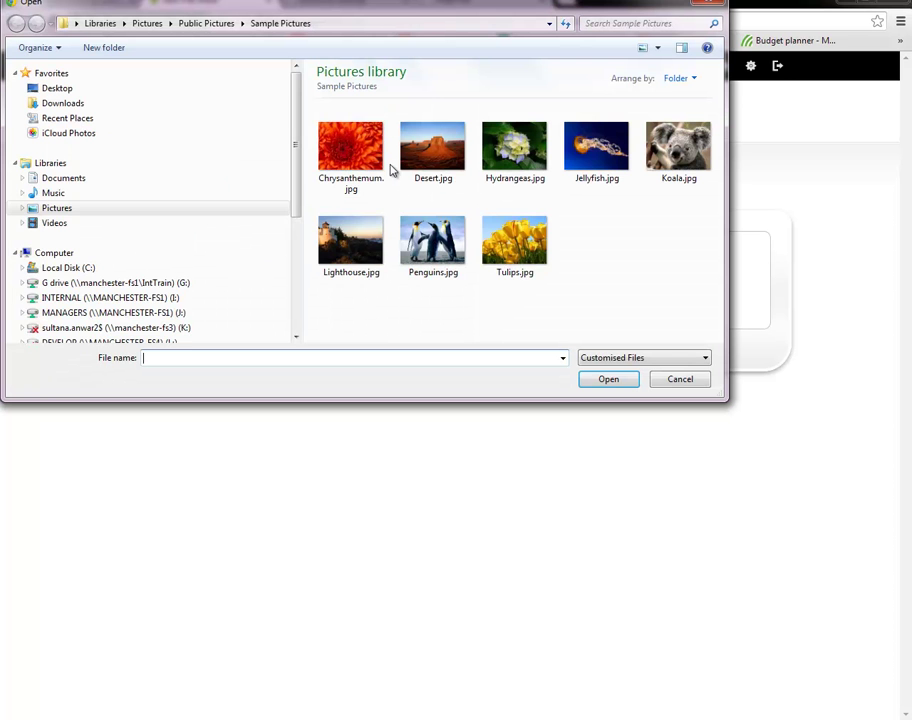
{"action": "left_click", "coordinate": [421, 163]}
{"action": "left_click", "coordinate": [610, 381]}
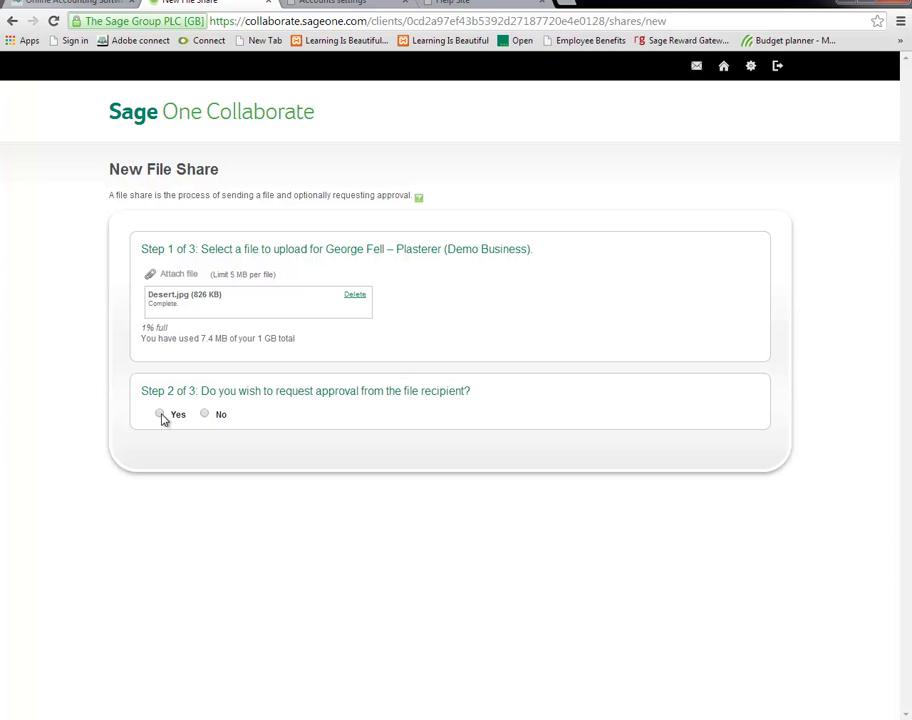
{"action": "left_click", "coordinate": [161, 415]}
{"action": "left_click", "coordinate": [207, 507]}
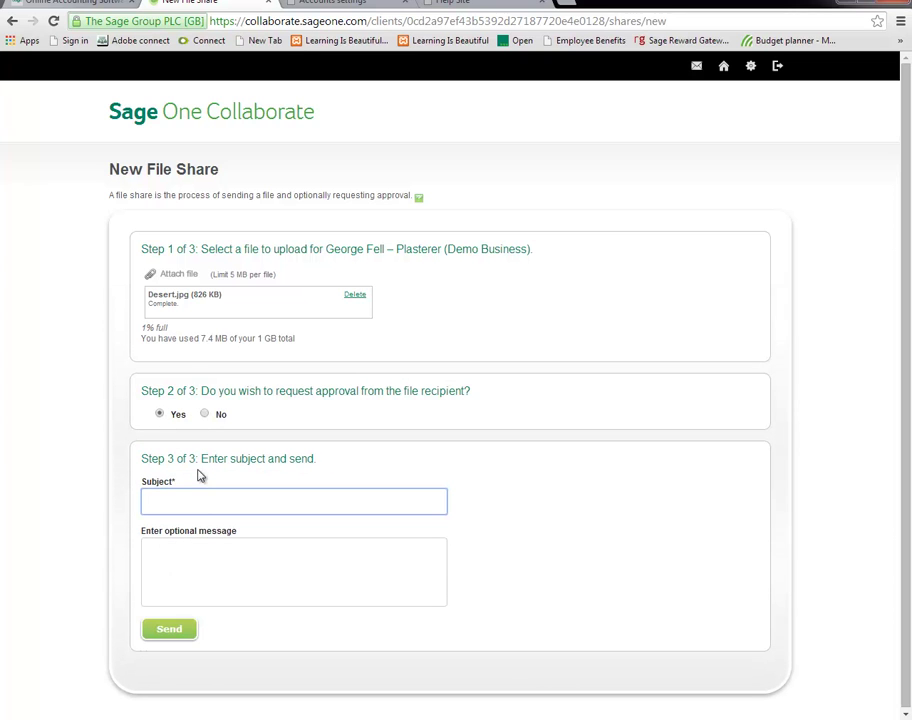
{"action": "type", "text": "testing"}
{"action": "key", "text": "Tab"}
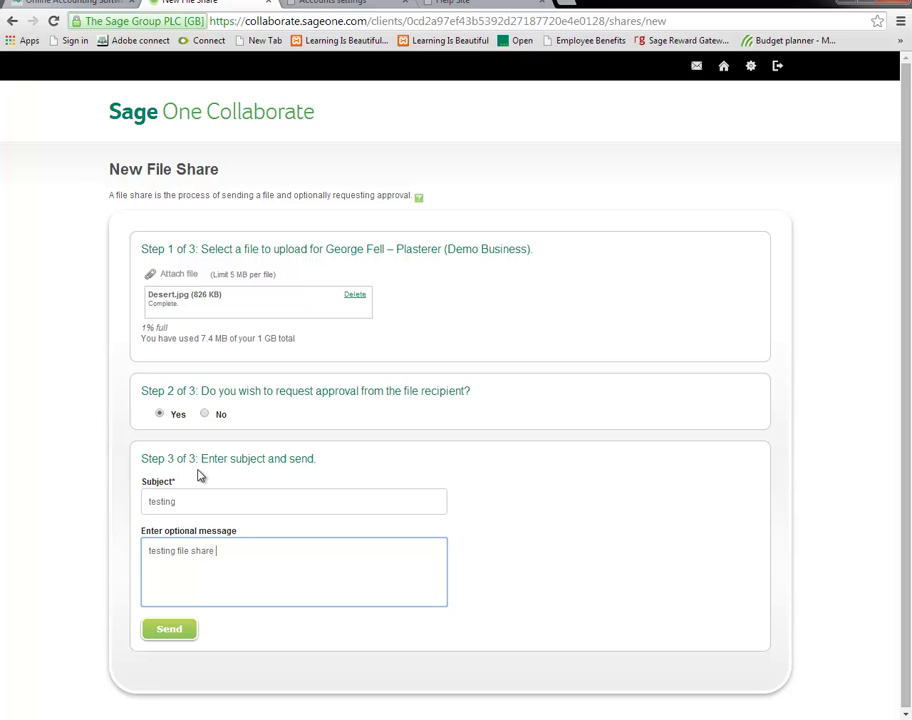
{"action": "left_click", "coordinate": [183, 632]}
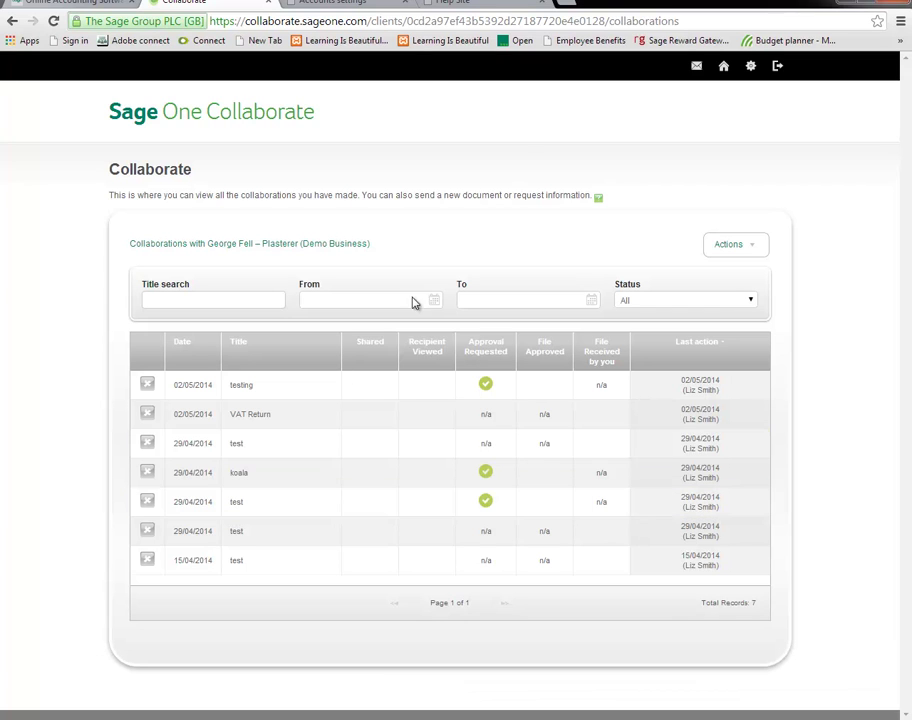
Open the demo plasterer client's Balance Sheet report to 02/05/2014 from Financial Reports.
{"action": "left_click", "coordinate": [724, 67]}
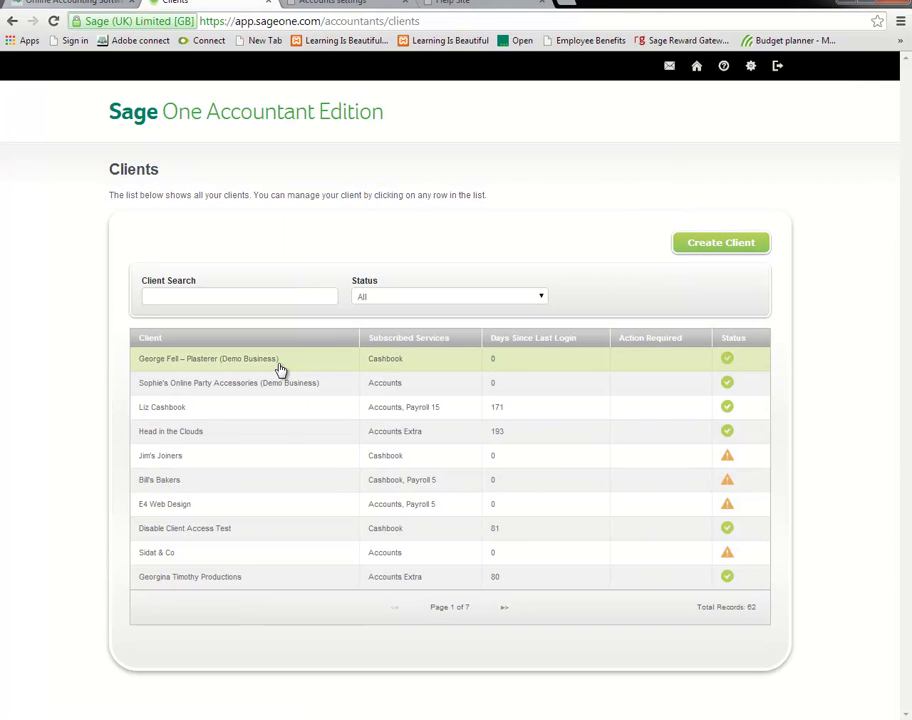
{"action": "left_click", "coordinate": [281, 370]}
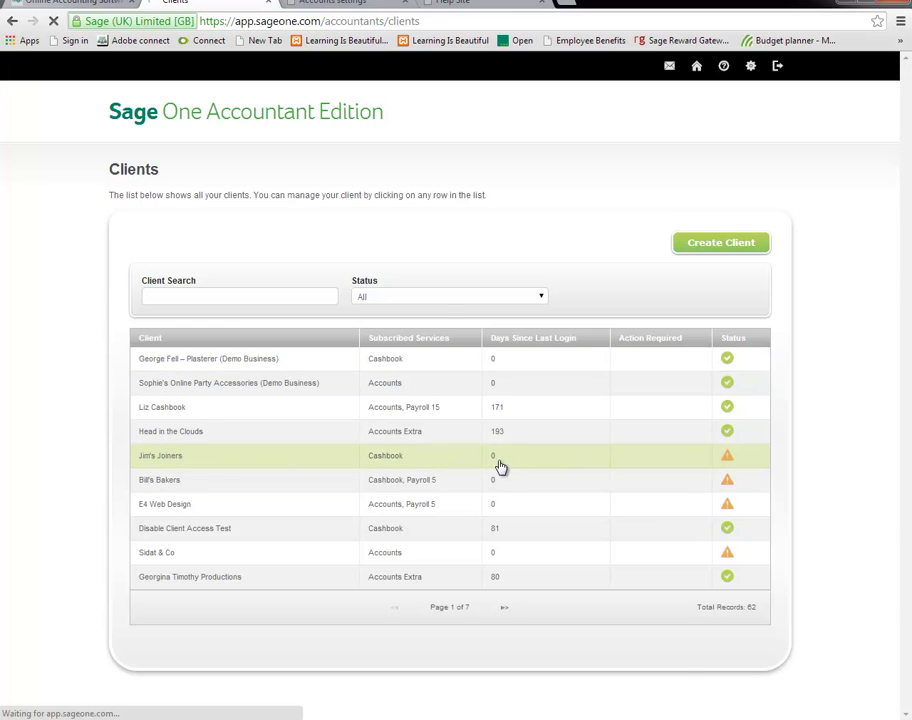
{"action": "scroll", "coordinate": [460, 396], "scroll_direction": "down", "scroll_amount": 4}
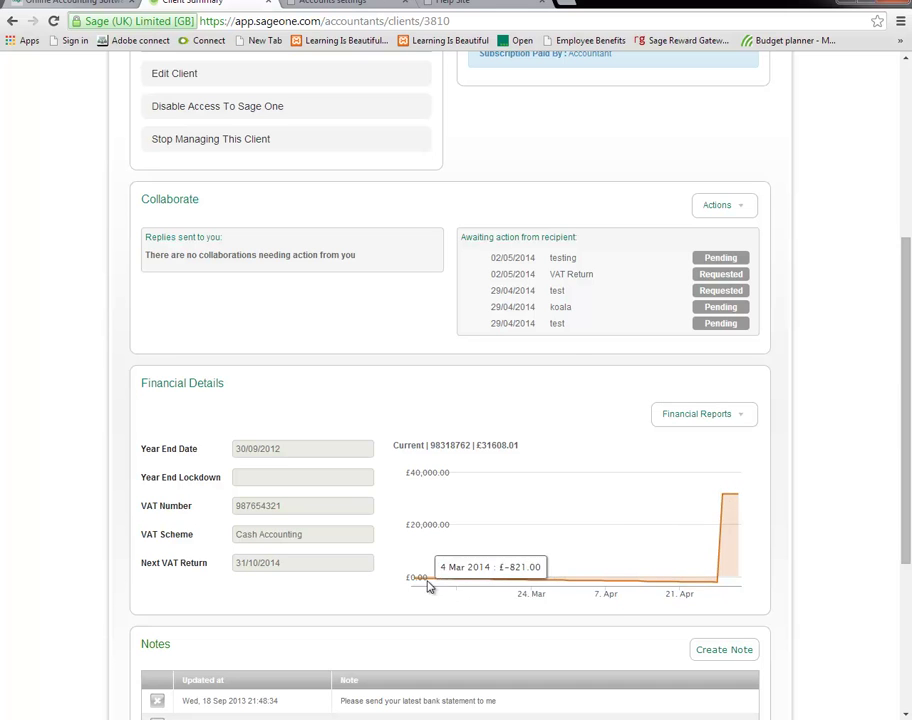
{"action": "left_click", "coordinate": [726, 415]}
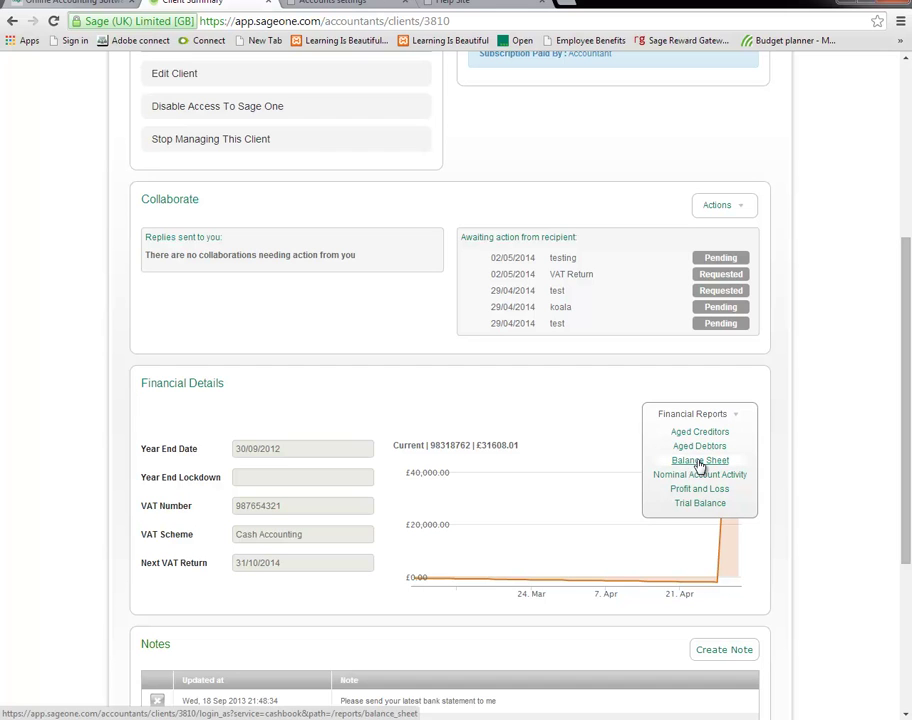
{"action": "left_click", "coordinate": [699, 461]}
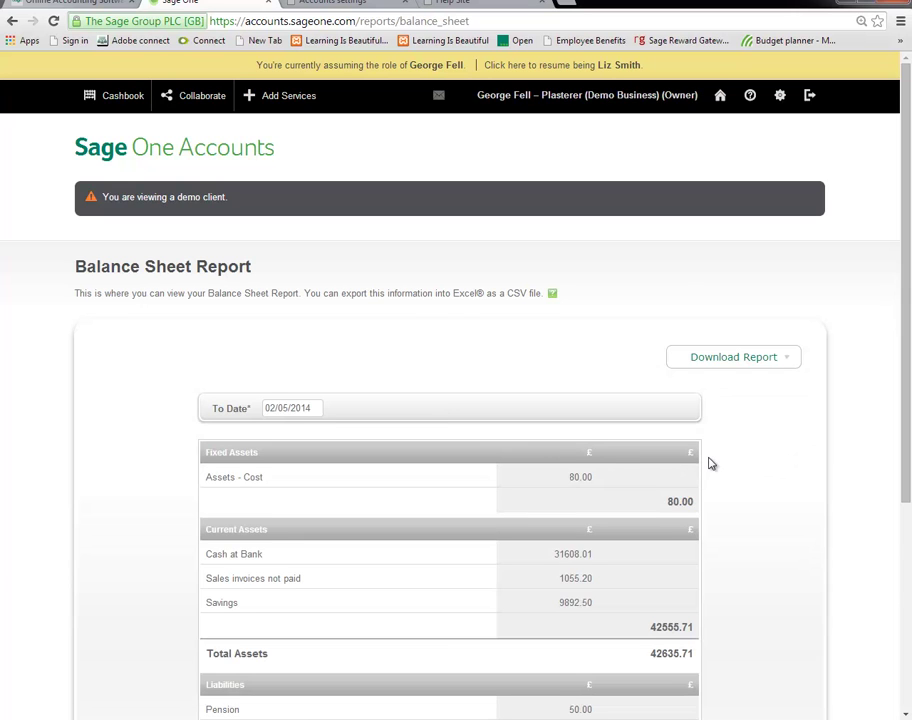
{"action": "scroll", "coordinate": [708, 463], "scroll_direction": "down", "scroll_amount": 3}
View the balance sheet as a printable PDF, then export and open balance_sheet.csv.
{"action": "scroll", "coordinate": [706, 463], "scroll_direction": "up", "scroll_amount": 3}
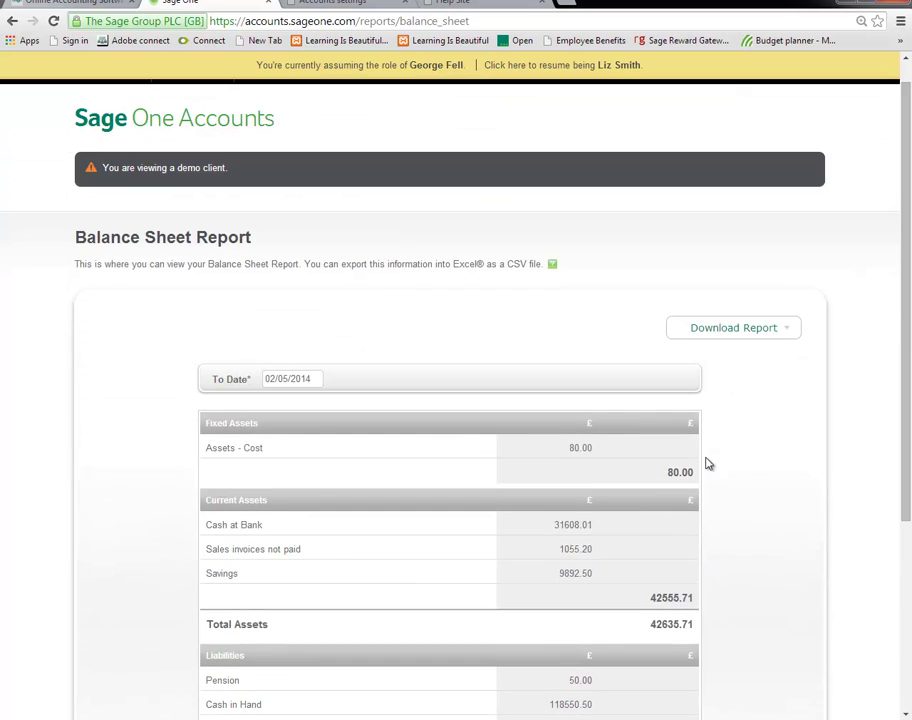
{"action": "scroll", "coordinate": [708, 463], "scroll_direction": "down", "scroll_amount": 3}
{"action": "left_click", "coordinate": [736, 115]}
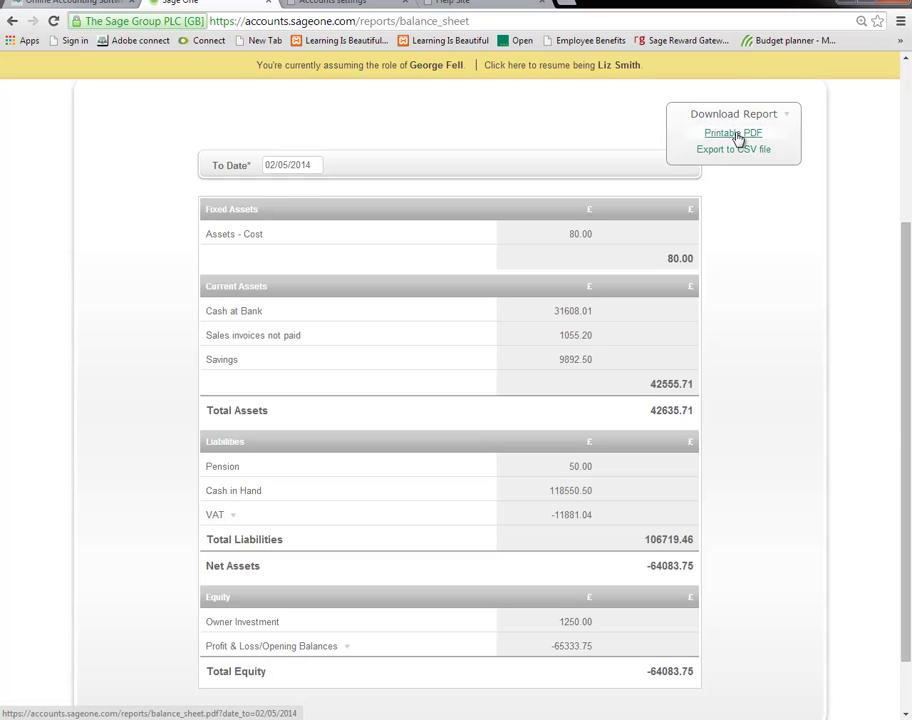
{"action": "left_click", "coordinate": [736, 136]}
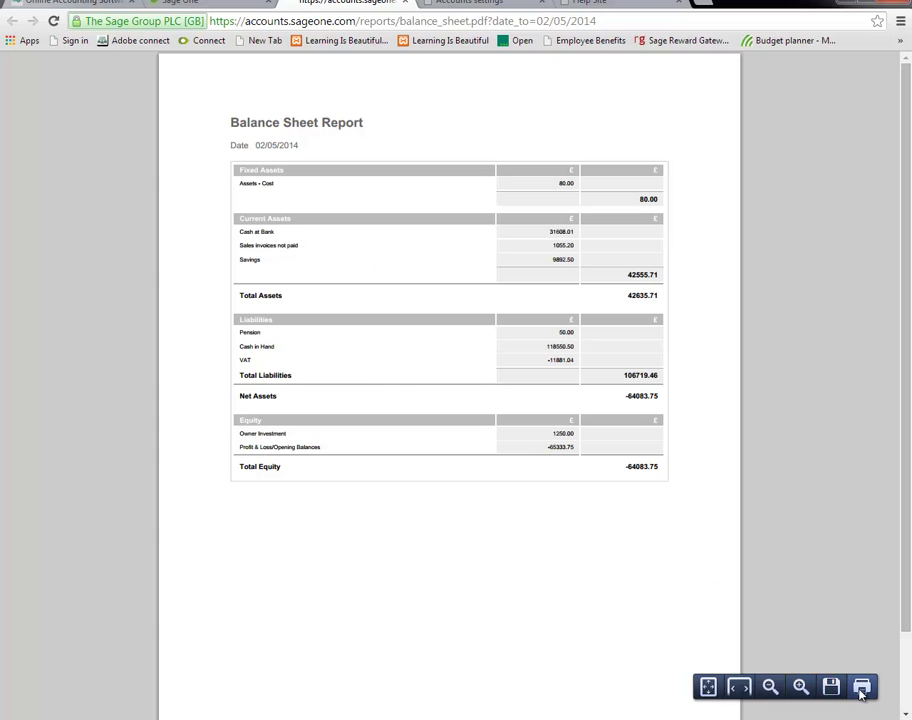
{"action": "left_click", "coordinate": [183, 3]}
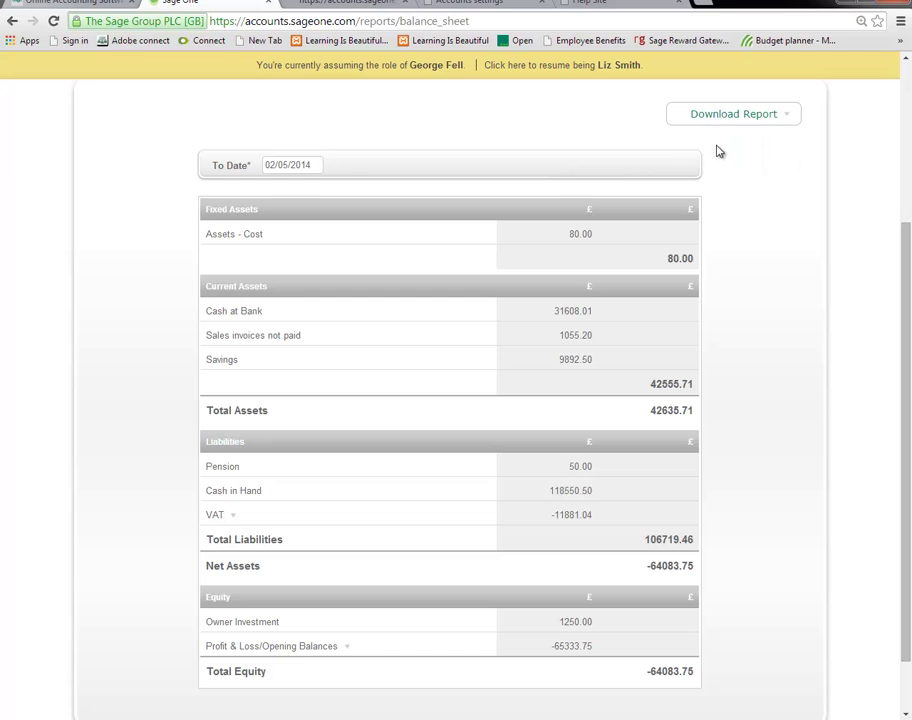
{"action": "left_click", "coordinate": [722, 150]}
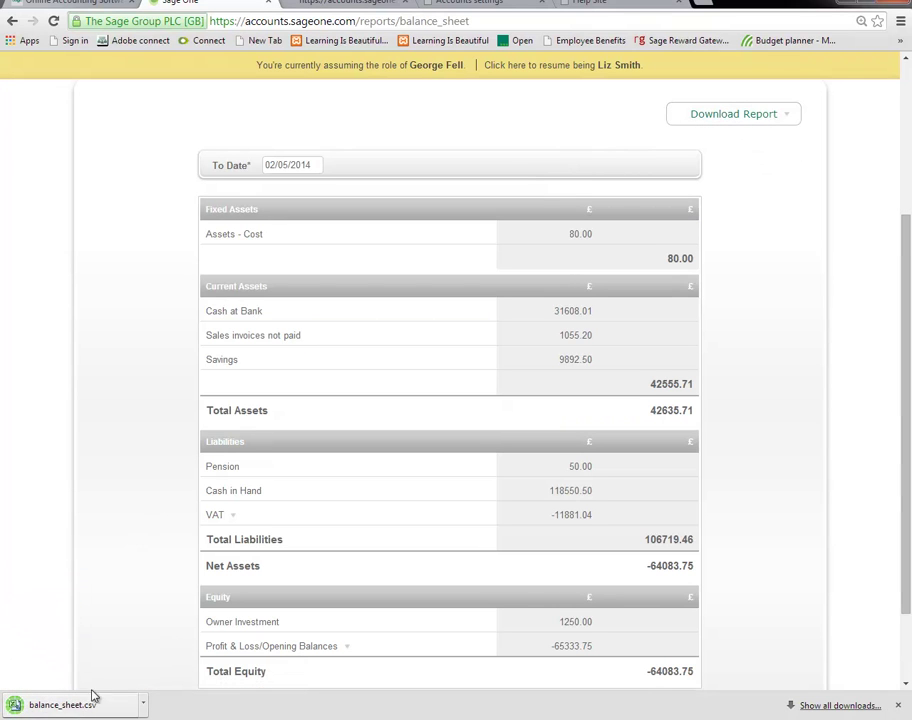
{"action": "left_click", "coordinate": [103, 705]}
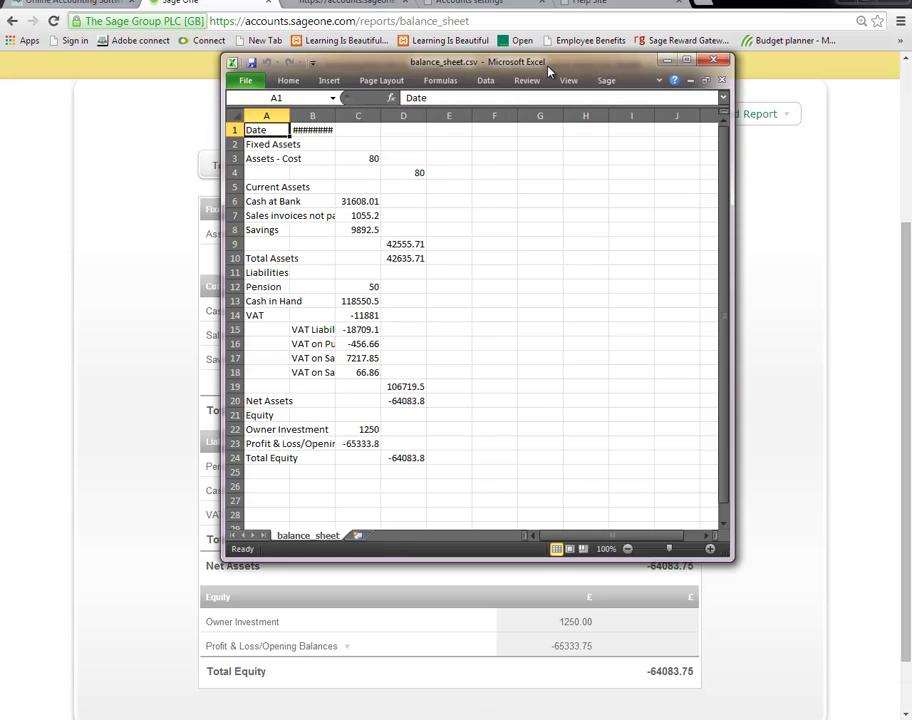
Maximise balance_sheet.csv in Excel, then close it without saving changes.
{"action": "double_click", "coordinate": [548, 67]}
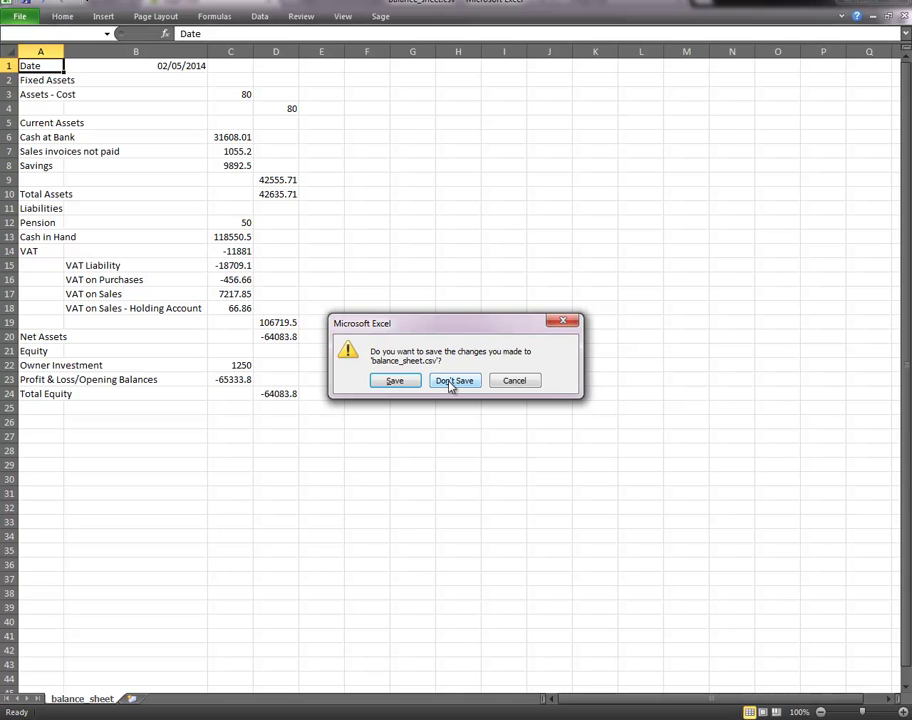
{"action": "left_click", "coordinate": [448, 382]}
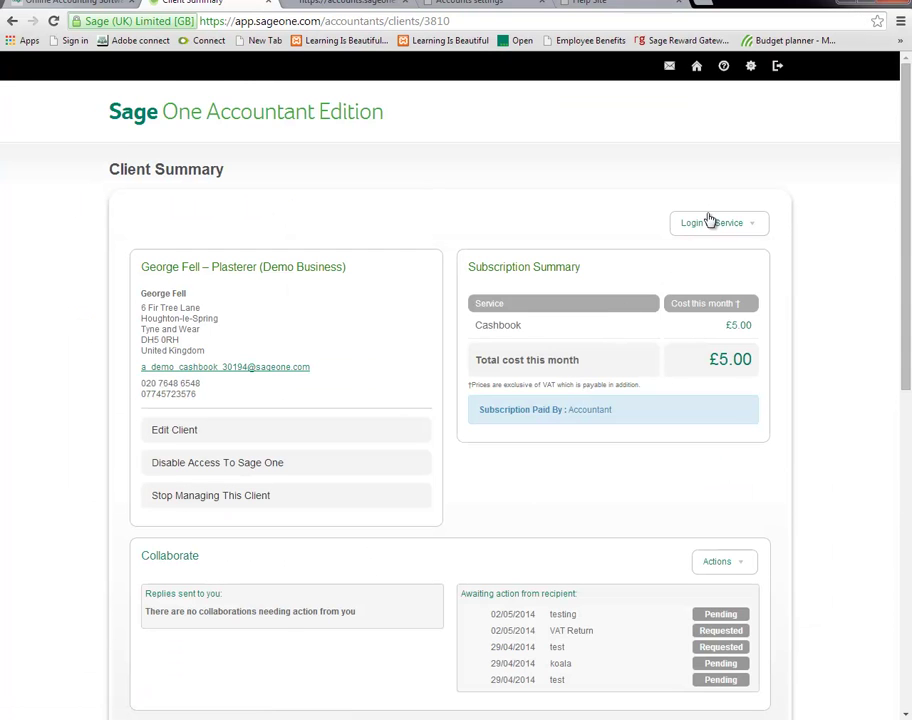
From the Client Summary, log in to the plasterer demo client's services as the client.
{"action": "left_click", "coordinate": [700, 222]}
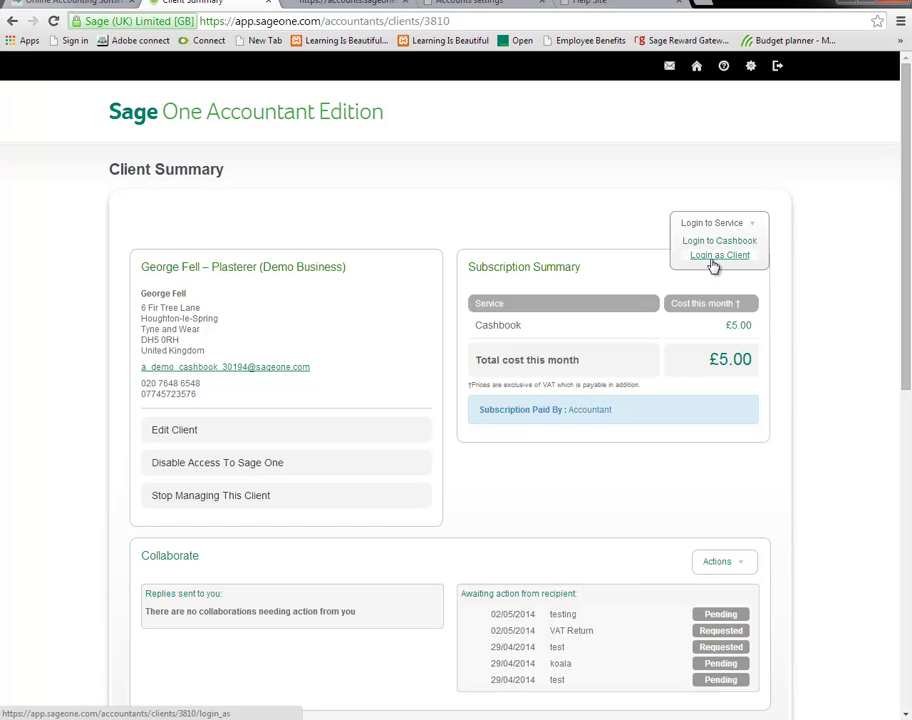
{"action": "left_click", "coordinate": [714, 257]}
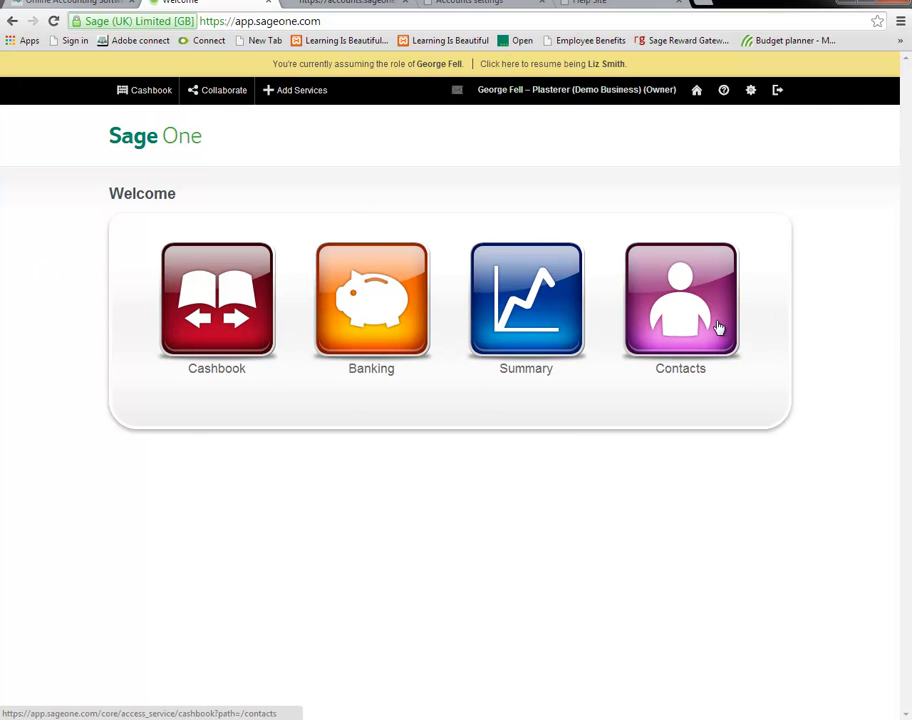
Open the client's Cashbook and preview its Totals summary before returning to the entry form.
{"action": "left_click", "coordinate": [219, 297]}
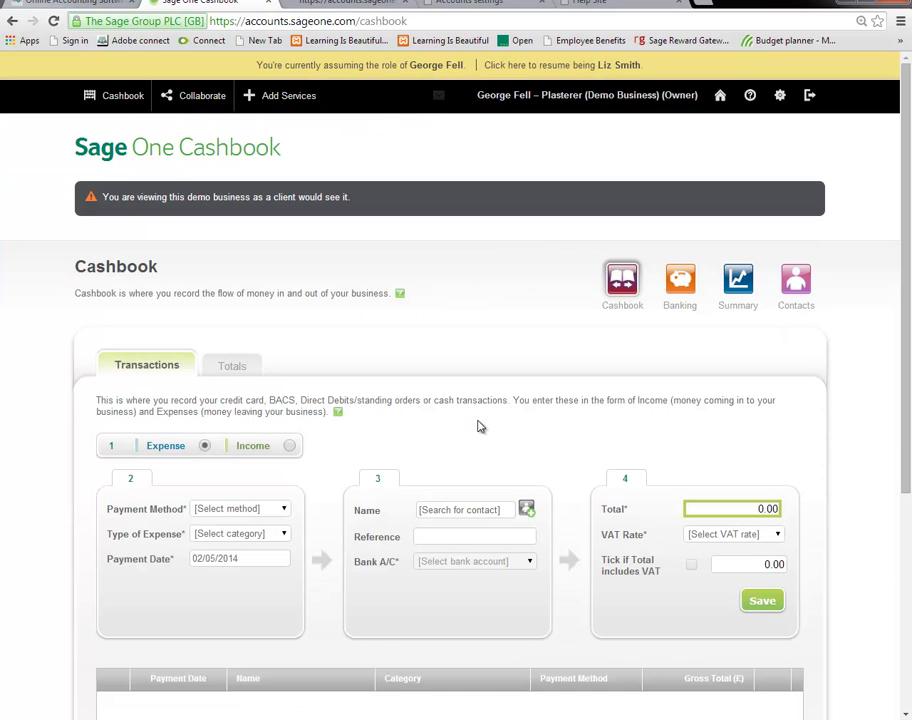
{"action": "scroll", "coordinate": [478, 427], "scroll_direction": "down", "scroll_amount": 2}
{"action": "scroll", "coordinate": [481, 422], "scroll_direction": "down", "scroll_amount": 1}
{"action": "scroll", "coordinate": [460, 402], "scroll_direction": "up", "scroll_amount": 3}
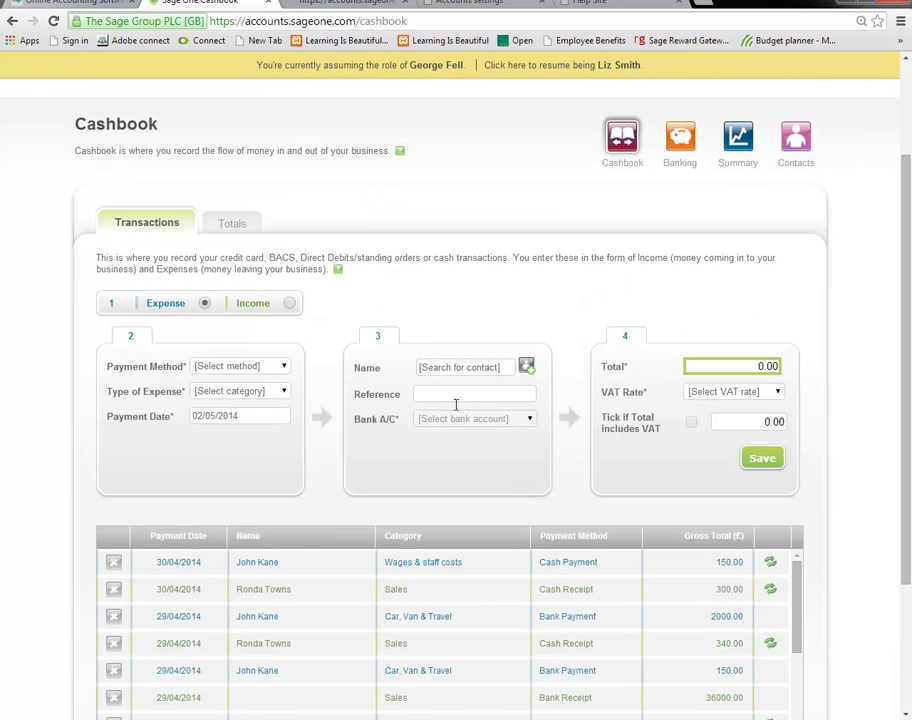
{"action": "left_click", "coordinate": [231, 223]}
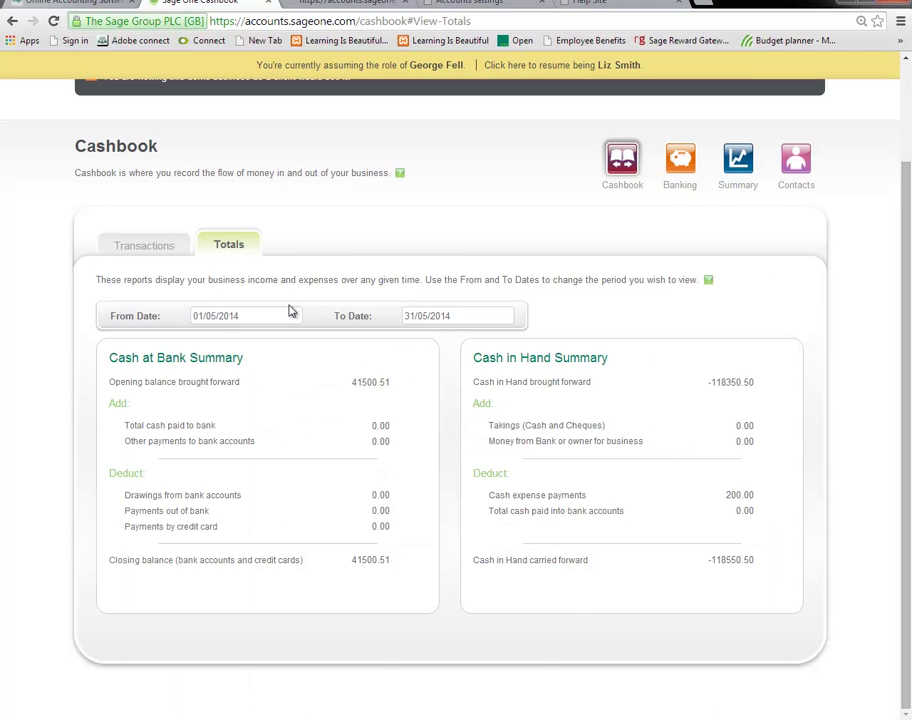
{"action": "left_click", "coordinate": [163, 247]}
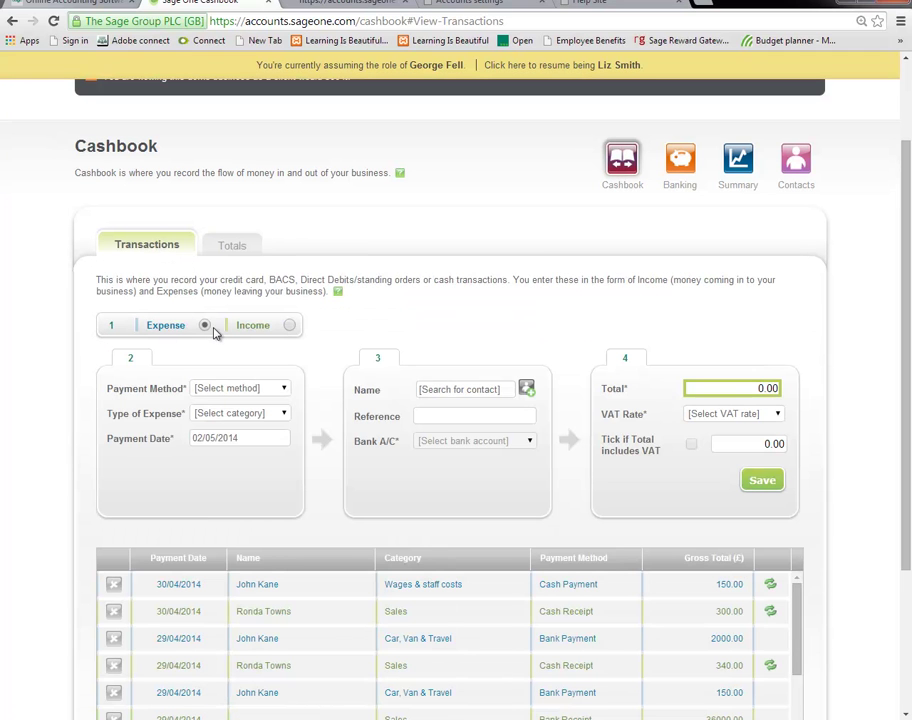
Set the new transaction to income and try the payment method, sale category, payment date and name fields.
{"action": "left_click", "coordinate": [289, 327]}
{"action": "left_click", "coordinate": [225, 395]}
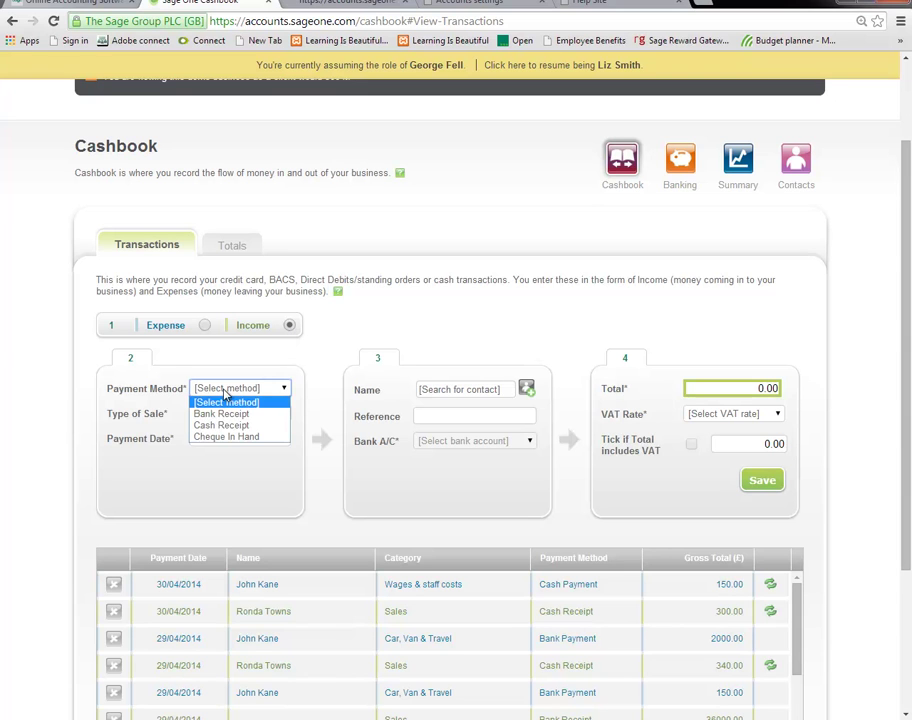
{"action": "left_click", "coordinate": [226, 400]}
{"action": "left_click", "coordinate": [228, 412]}
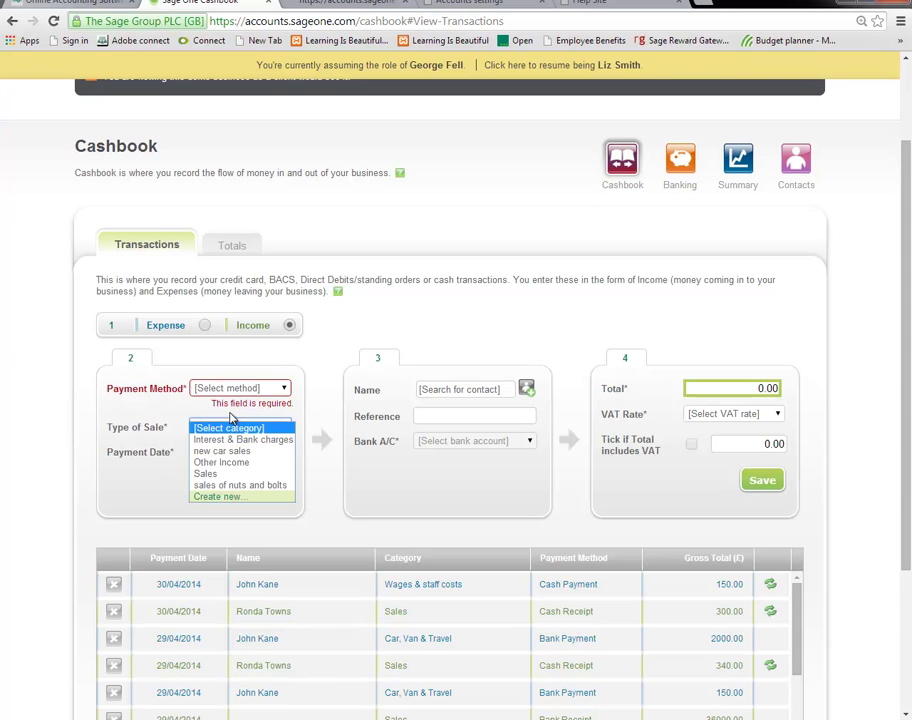
{"action": "left_click", "coordinate": [240, 429]}
{"action": "left_click", "coordinate": [283, 451]}
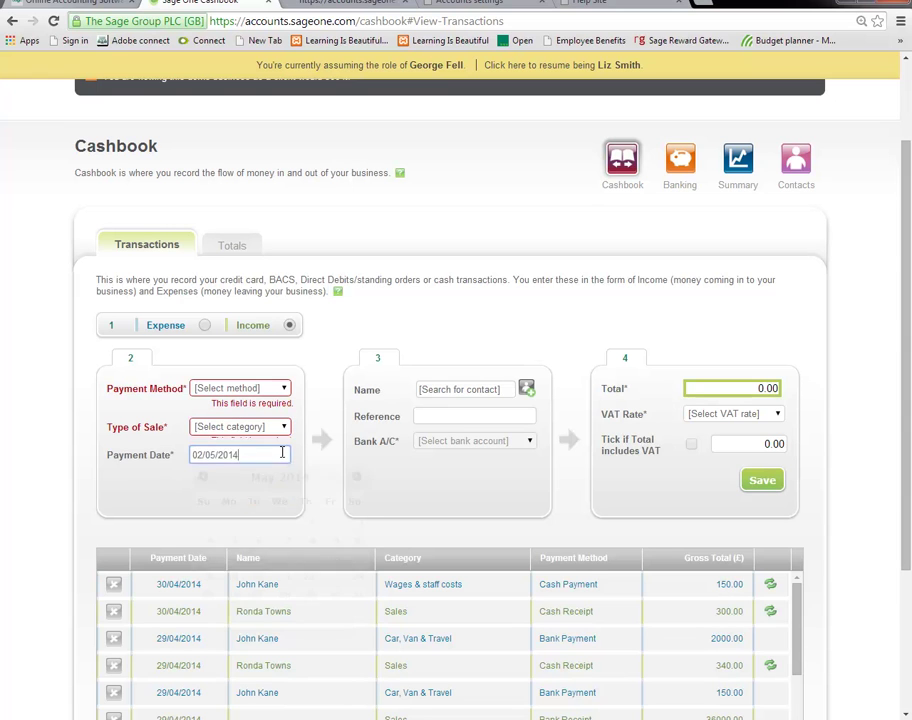
{"action": "left_click", "coordinate": [467, 414]}
{"action": "left_click", "coordinate": [471, 388]}
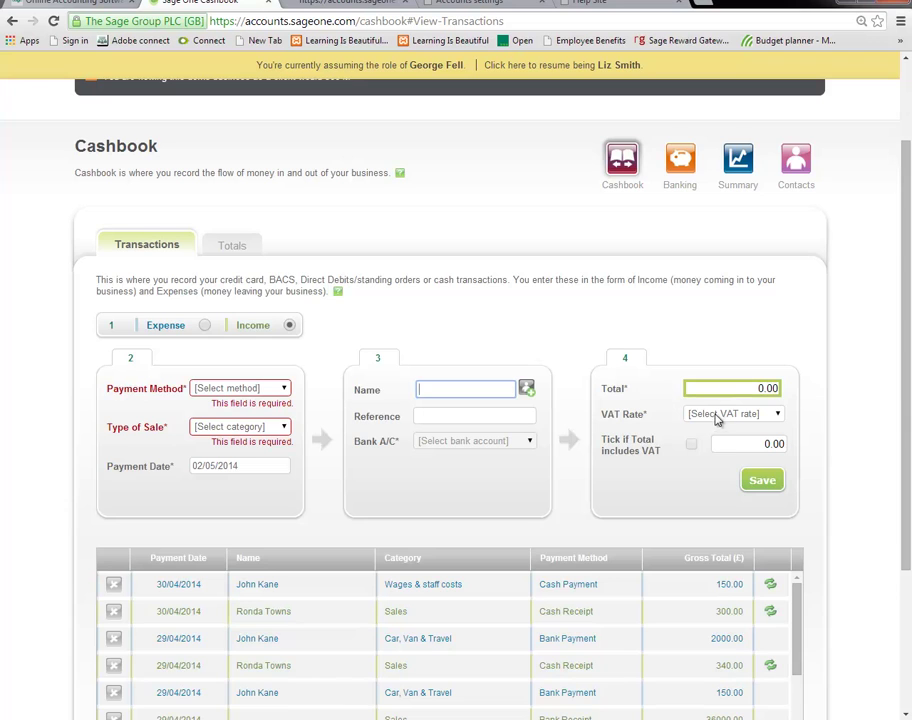
Show the Totals view with Cash at Bank and Cash in Hand for 01/05/2014 to 31/05/2014.
{"action": "scroll", "coordinate": [716, 420], "scroll_direction": "down", "scroll_amount": 3}
{"action": "scroll", "coordinate": [711, 418], "scroll_direction": "up", "scroll_amount": 3}
{"action": "left_click", "coordinate": [230, 247]}
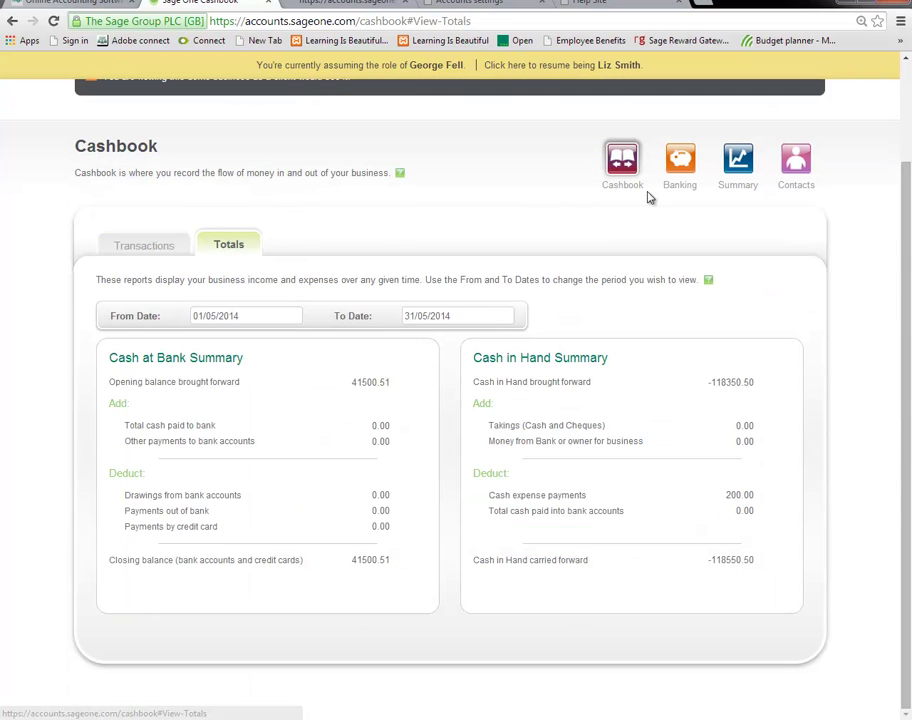
{"action": "left_click", "coordinate": [686, 162]}
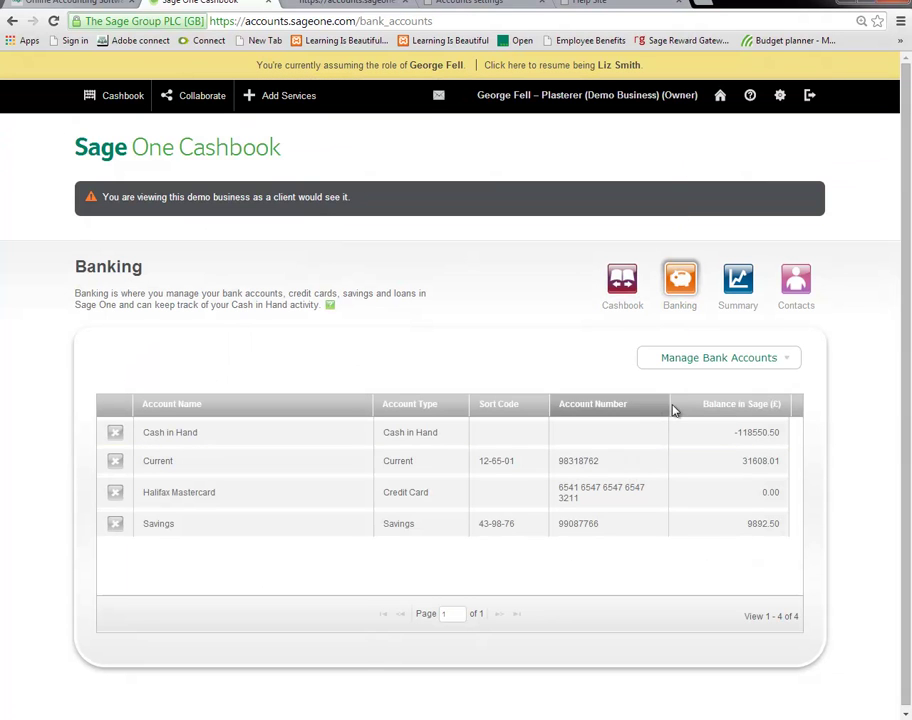
View the client's bank accounts, Summary and Contacts pages, then resume as the accountant.
{"action": "mouse_move", "coordinate": [693, 378]}
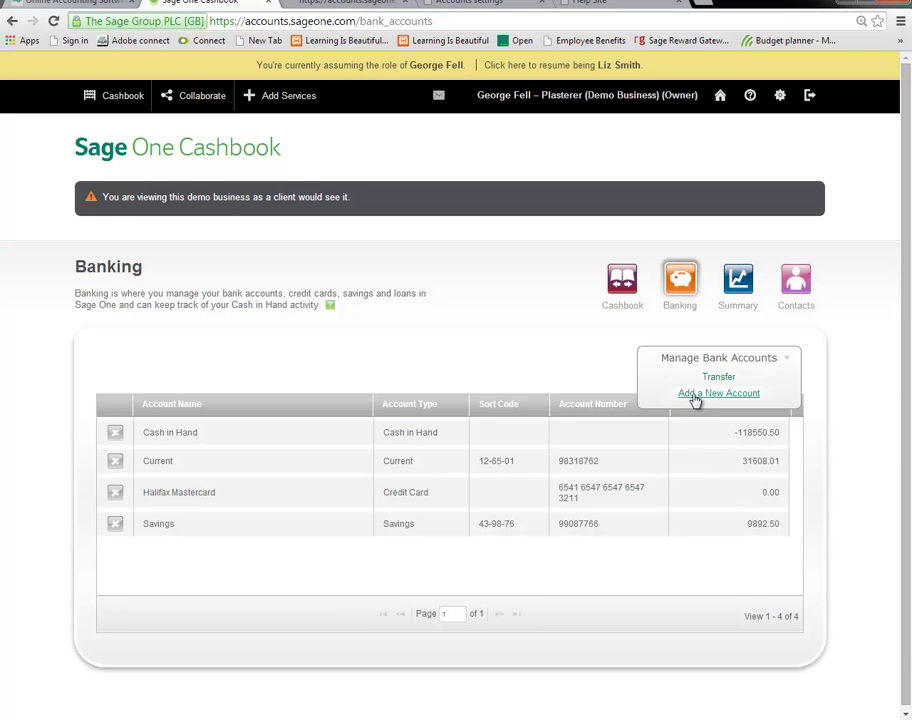
{"action": "left_click", "coordinate": [740, 286]}
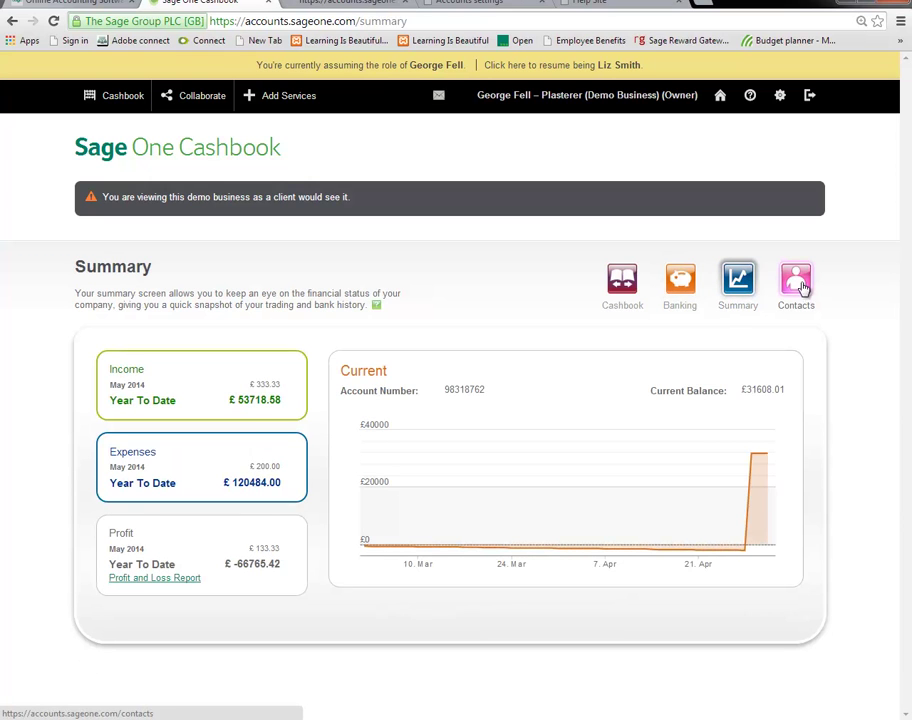
{"action": "left_click", "coordinate": [804, 288]}
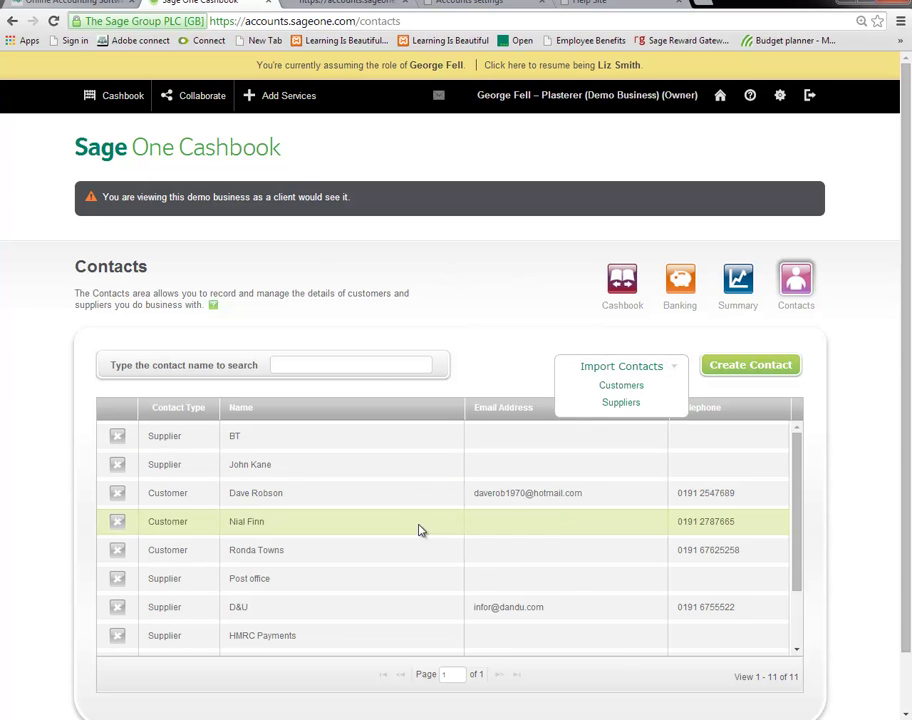
{"action": "left_click", "coordinate": [545, 65]}
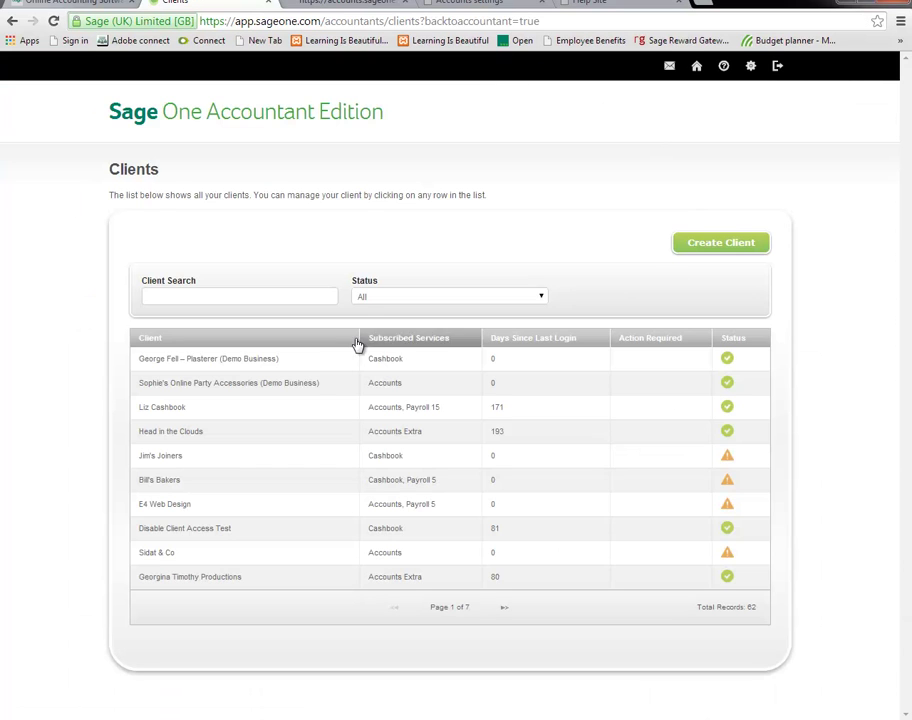
Select the plasterer demo client and log into their Sage One Accounts as the accountant.
{"action": "left_click", "coordinate": [268, 366]}
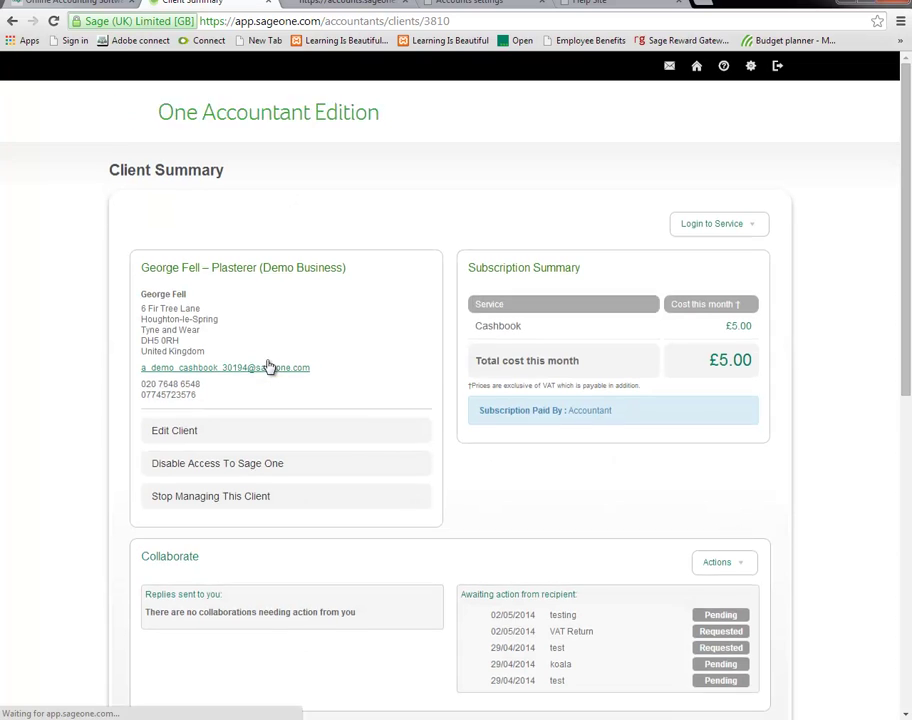
{"action": "left_click", "coordinate": [712, 223]}
{"action": "left_click", "coordinate": [726, 246]}
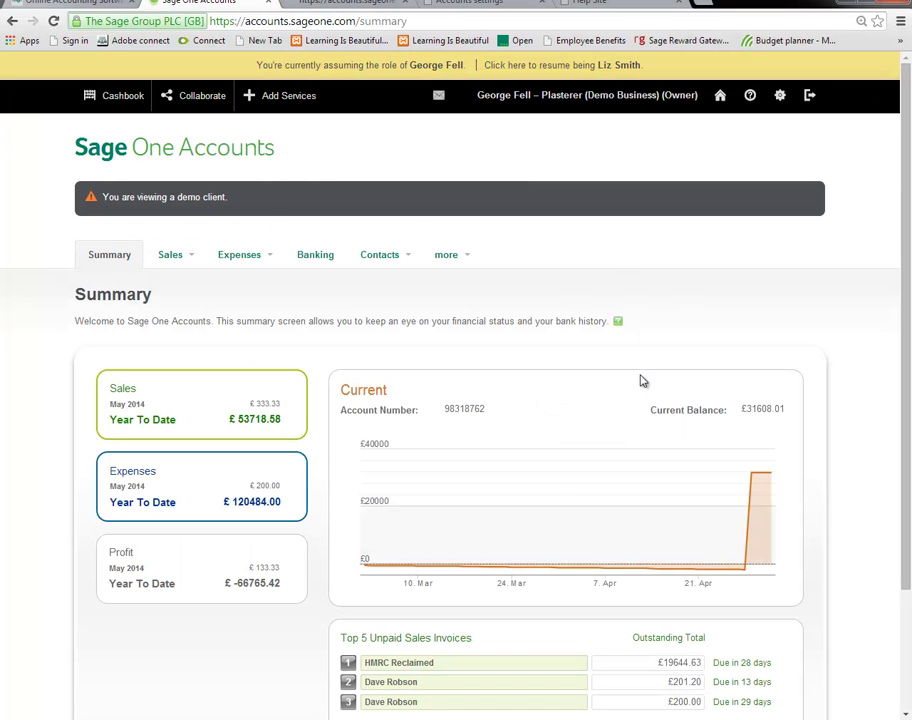
Visit the client's Sales Invoices, Other Income and Products & Services pages.
{"action": "scroll", "coordinate": [612, 303], "scroll_direction": "down", "scroll_amount": 3}
{"action": "scroll", "coordinate": [612, 303], "scroll_direction": "up", "scroll_amount": 3}
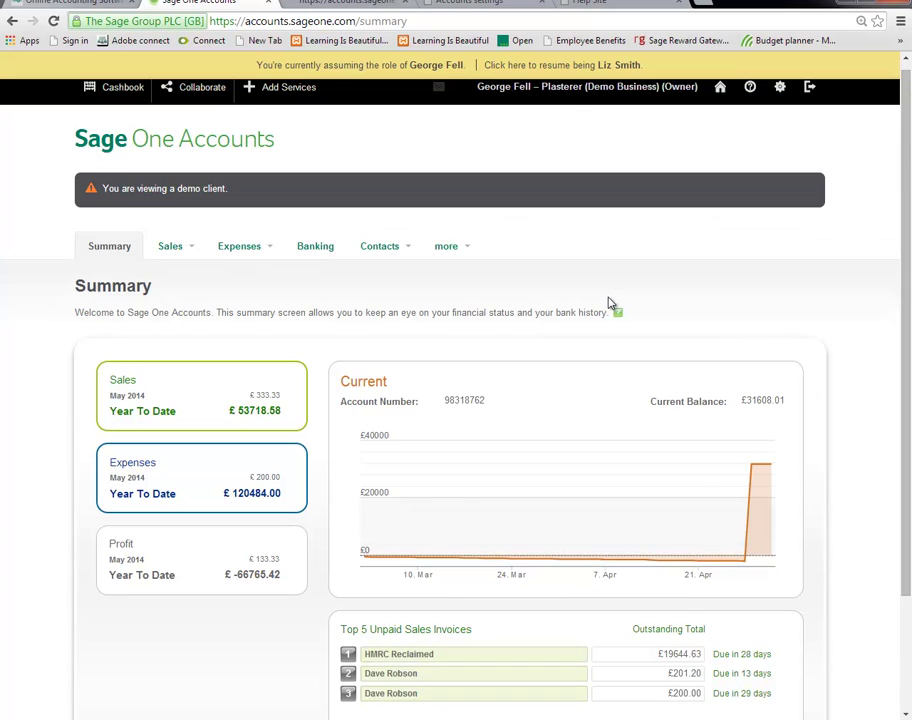
{"action": "scroll", "coordinate": [611, 303], "scroll_direction": "down", "scroll_amount": 2}
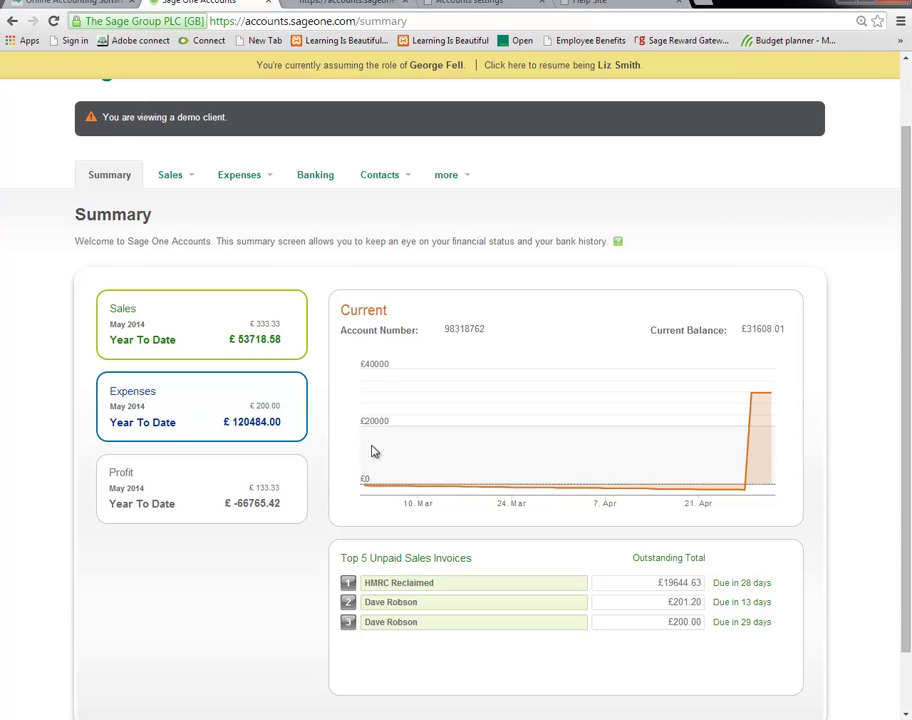
{"action": "mouse_move", "coordinate": [186, 182]}
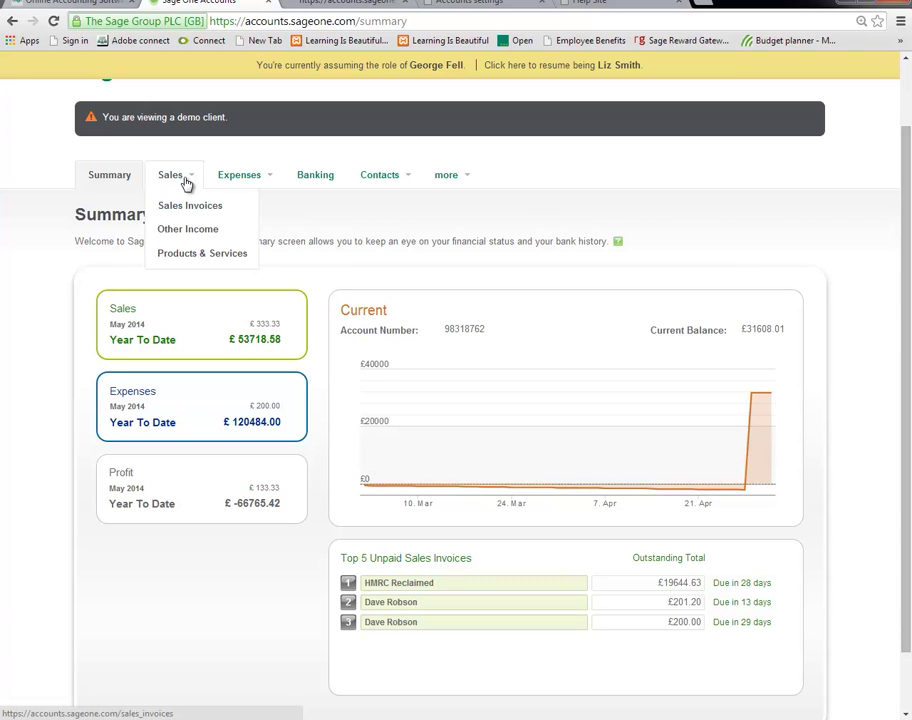
{"action": "left_click", "coordinate": [186, 212]}
{"action": "mouse_move", "coordinate": [187, 258]}
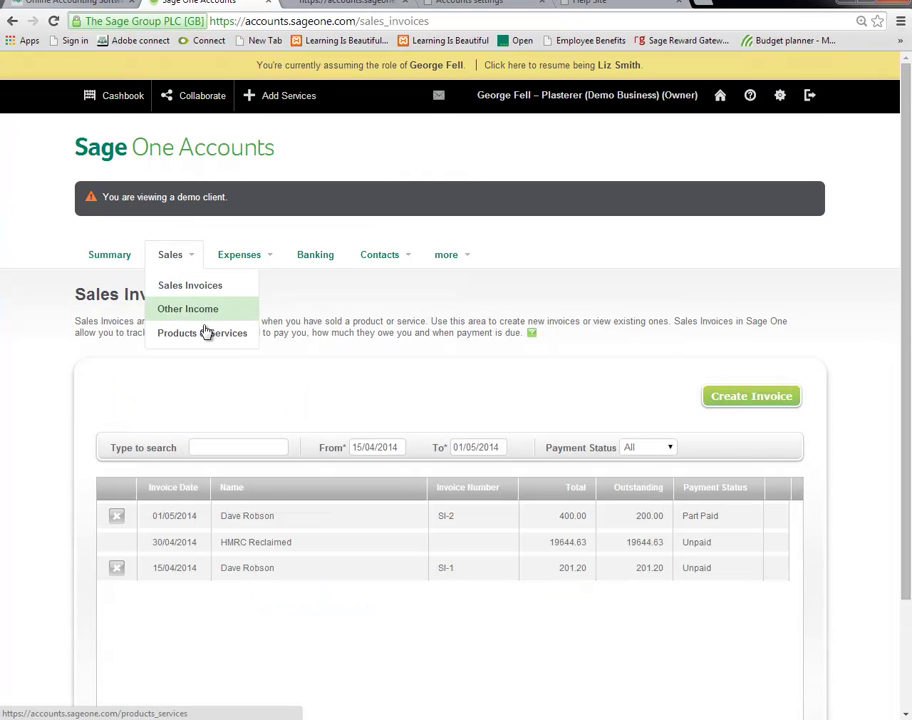
{"action": "left_click", "coordinate": [189, 286]}
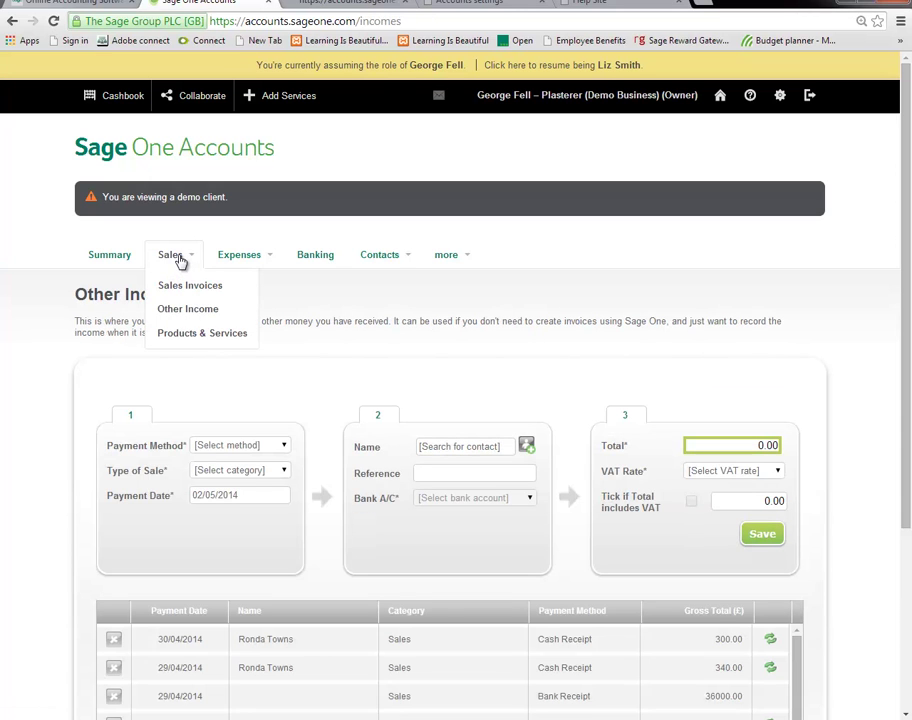
{"action": "left_click", "coordinate": [196, 332]}
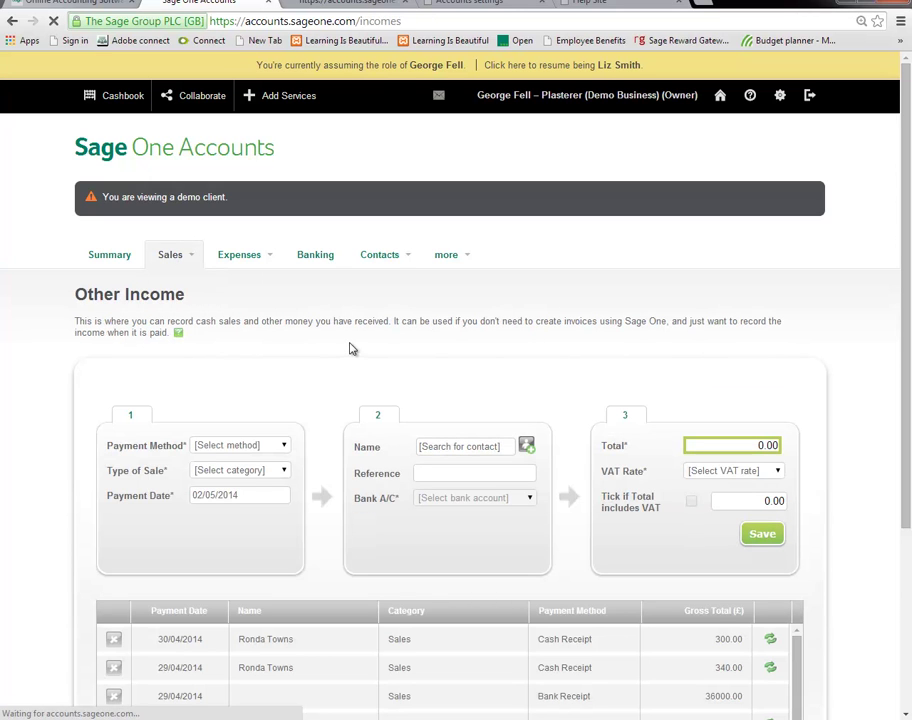
Visit the client's Purchase Invoices, Banking and Customers pages.
{"action": "mouse_move", "coordinate": [257, 259]}
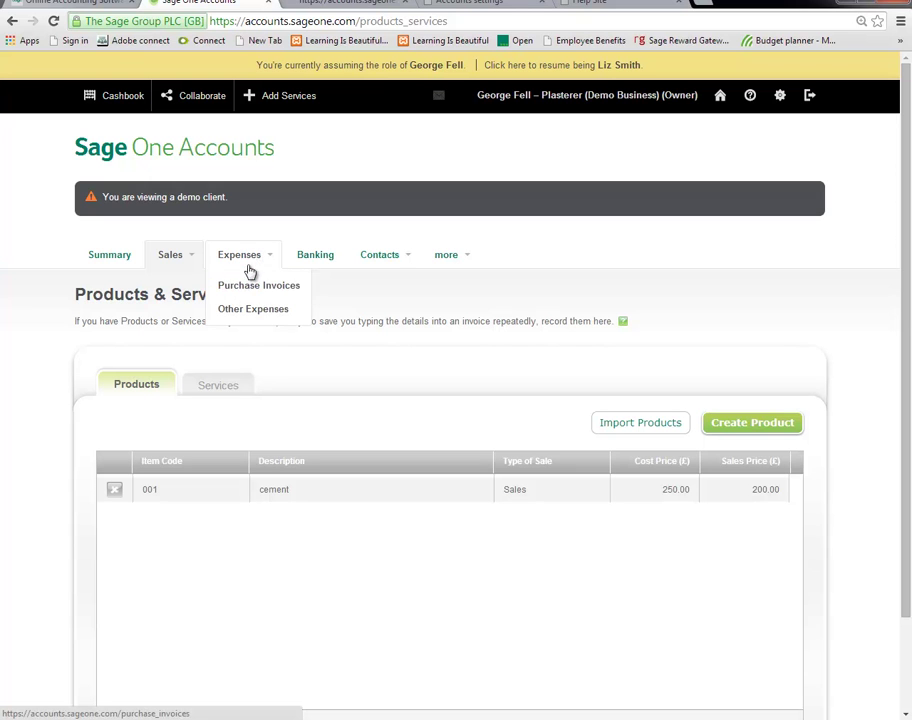
{"action": "left_click", "coordinate": [255, 289]}
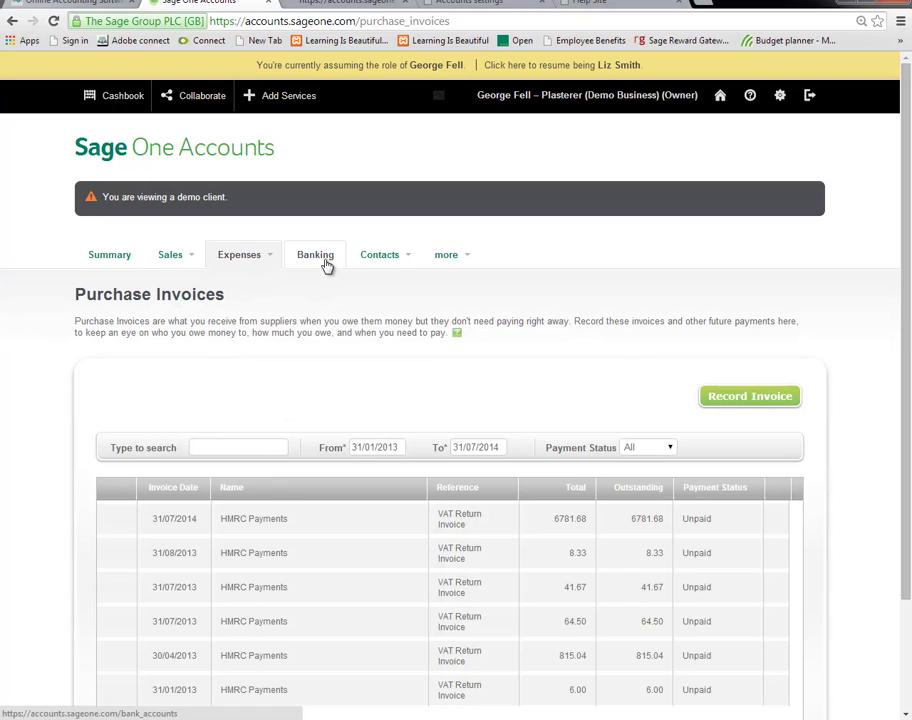
{"action": "left_click", "coordinate": [321, 262]}
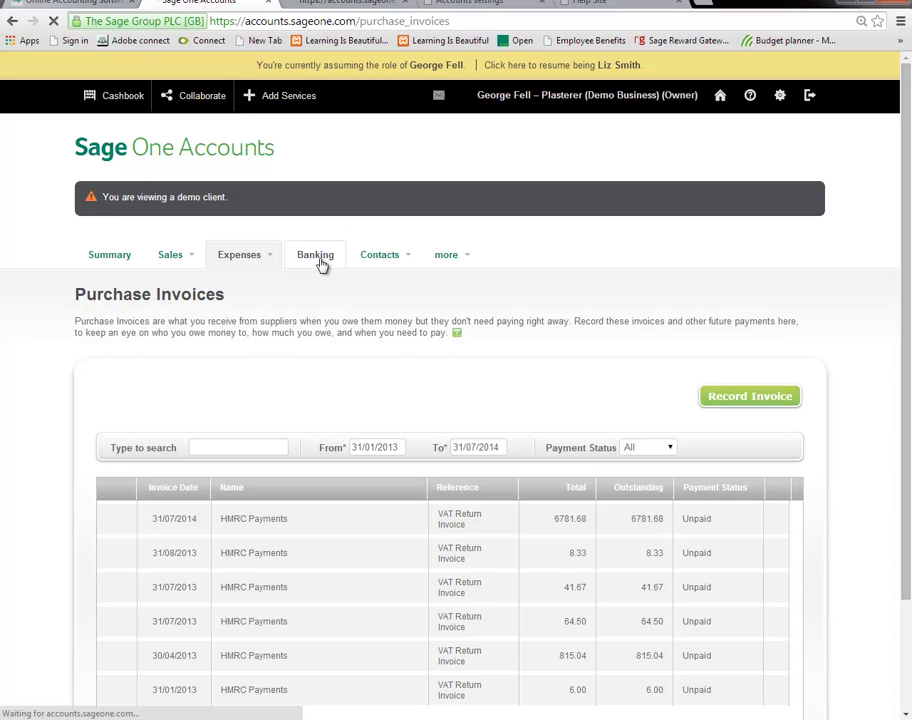
{"action": "mouse_move", "coordinate": [387, 260]}
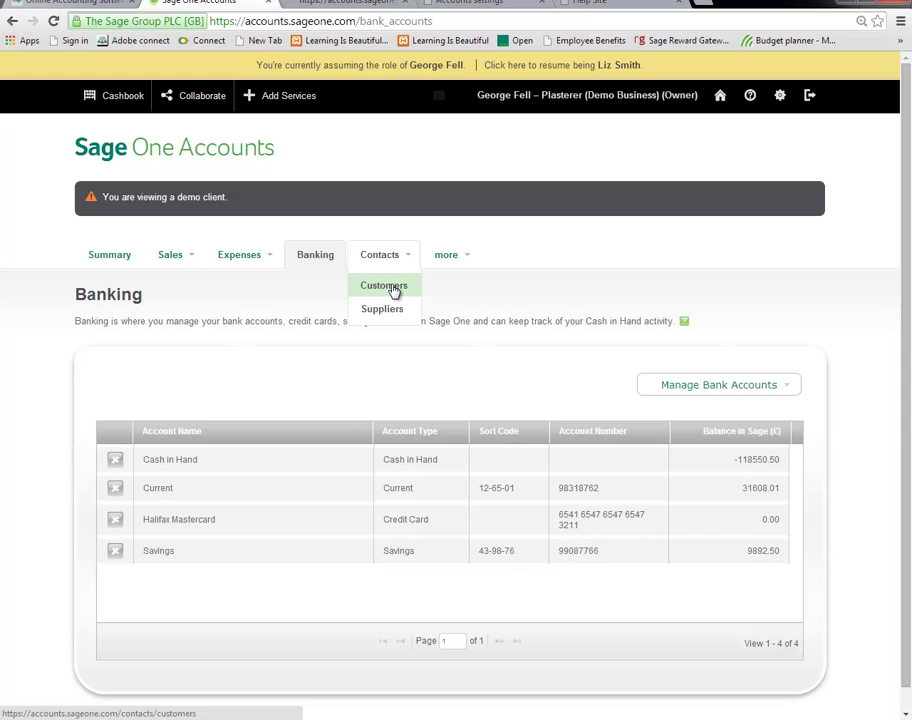
{"action": "left_click", "coordinate": [389, 288]}
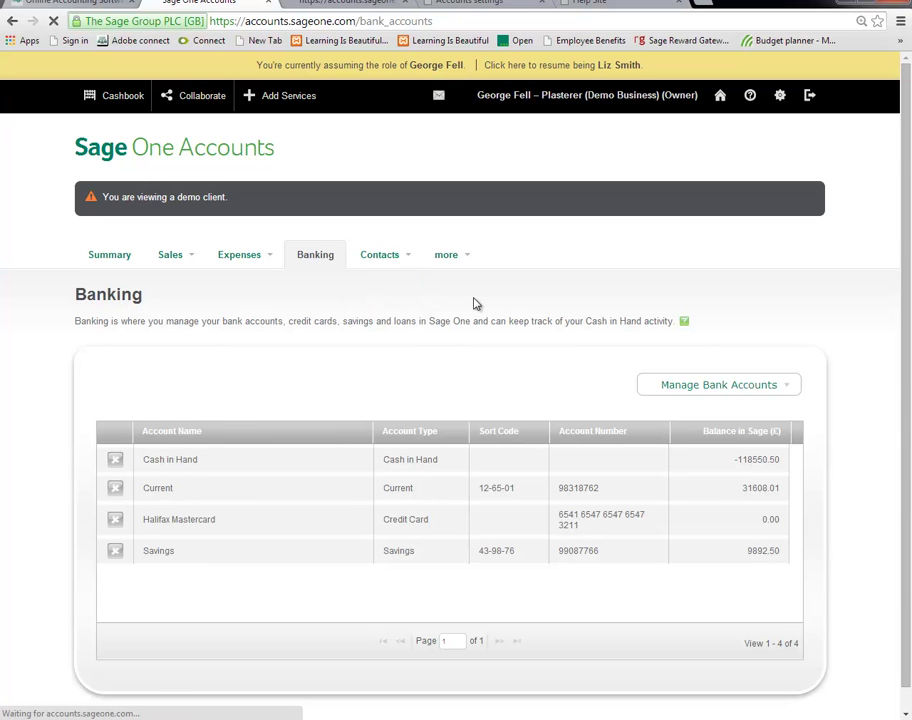
Open the client's Journals page listing adjustment journals from 01/10/2012 to 02/05/2014.
{"action": "mouse_move", "coordinate": [457, 260]}
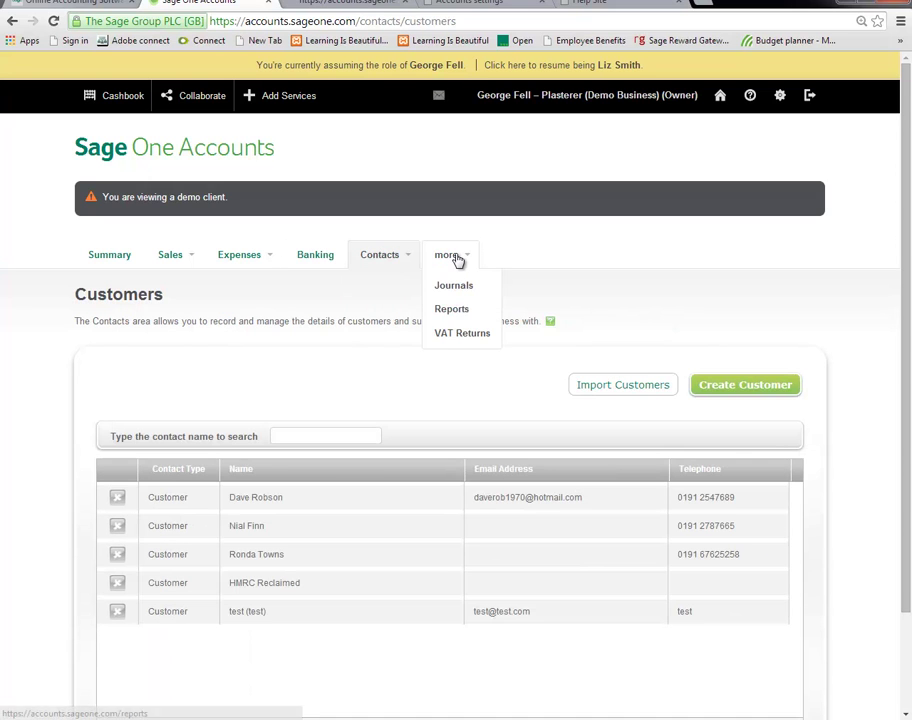
{"action": "left_click", "coordinate": [462, 289]}
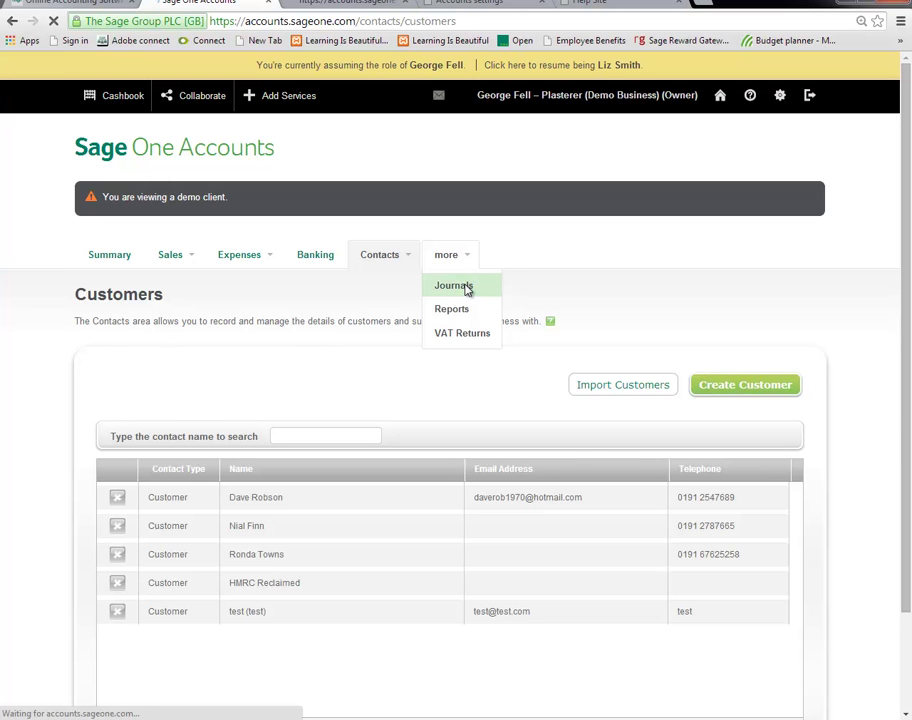
{"action": "mouse_move", "coordinate": [462, 263]}
{"action": "left_click", "coordinate": [452, 308]}
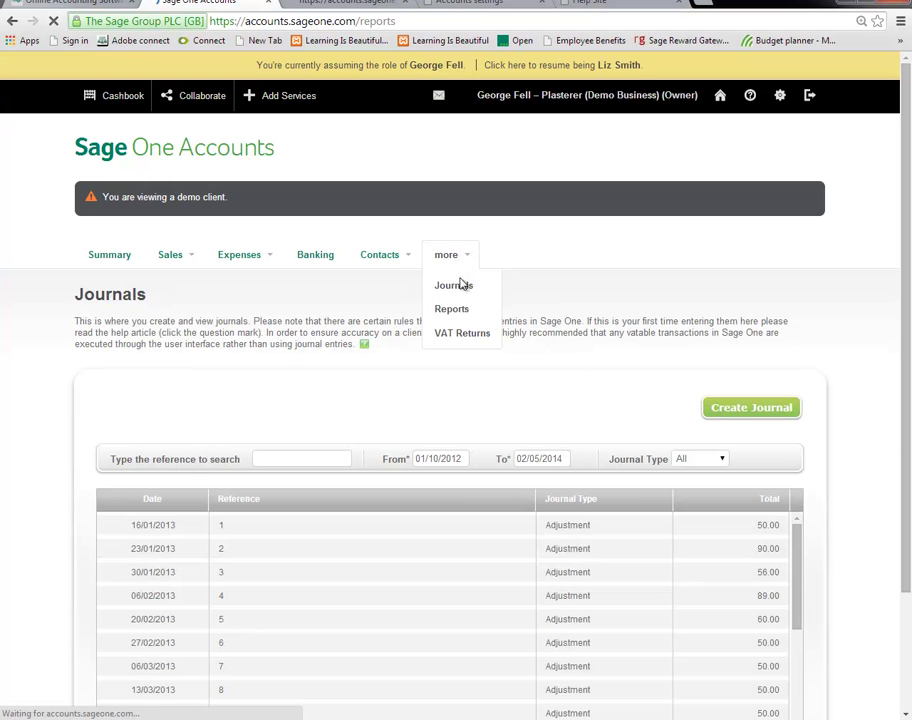
Review the client's VAT Submissions list of VAT Returns, then resume as the accountant.
{"action": "left_click", "coordinate": [461, 336]}
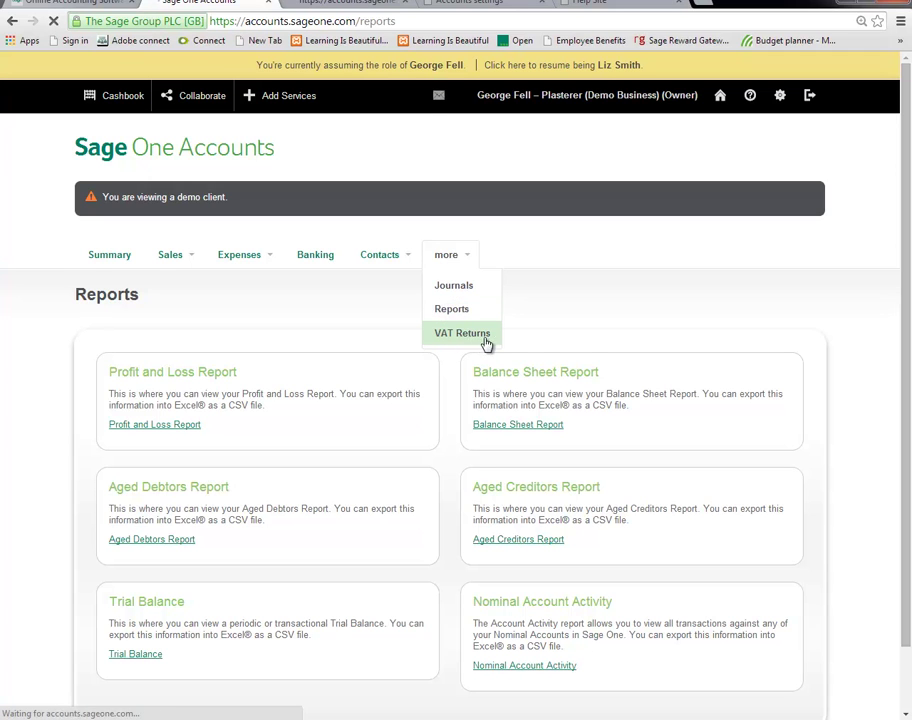
{"action": "scroll", "coordinate": [535, 345], "scroll_direction": "down", "scroll_amount": 1}
{"action": "scroll", "coordinate": [535, 345], "scroll_direction": "up", "scroll_amount": 1}
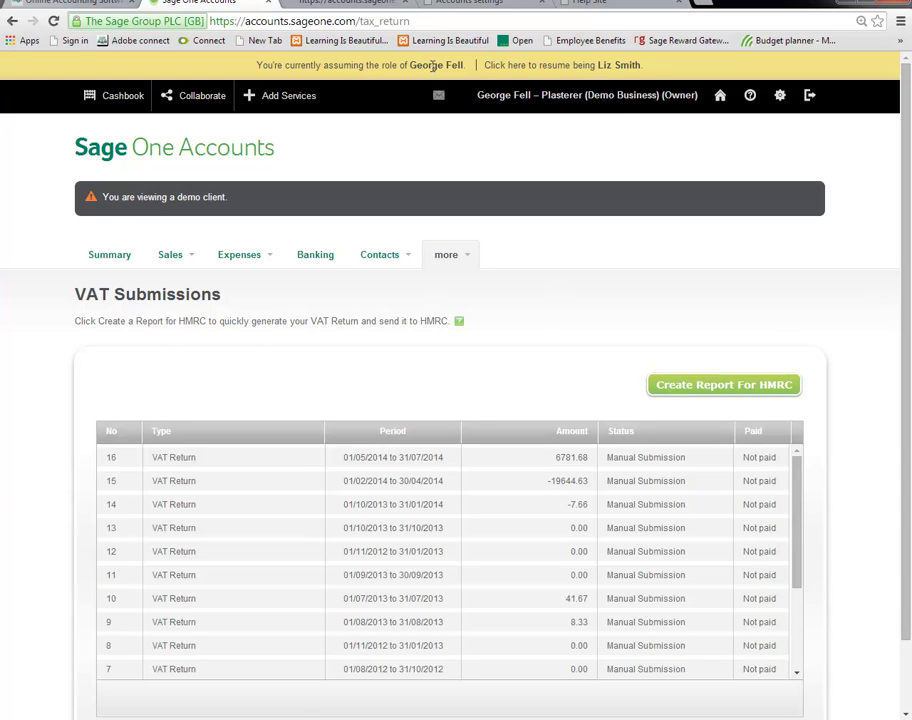
{"action": "left_click", "coordinate": [524, 66]}
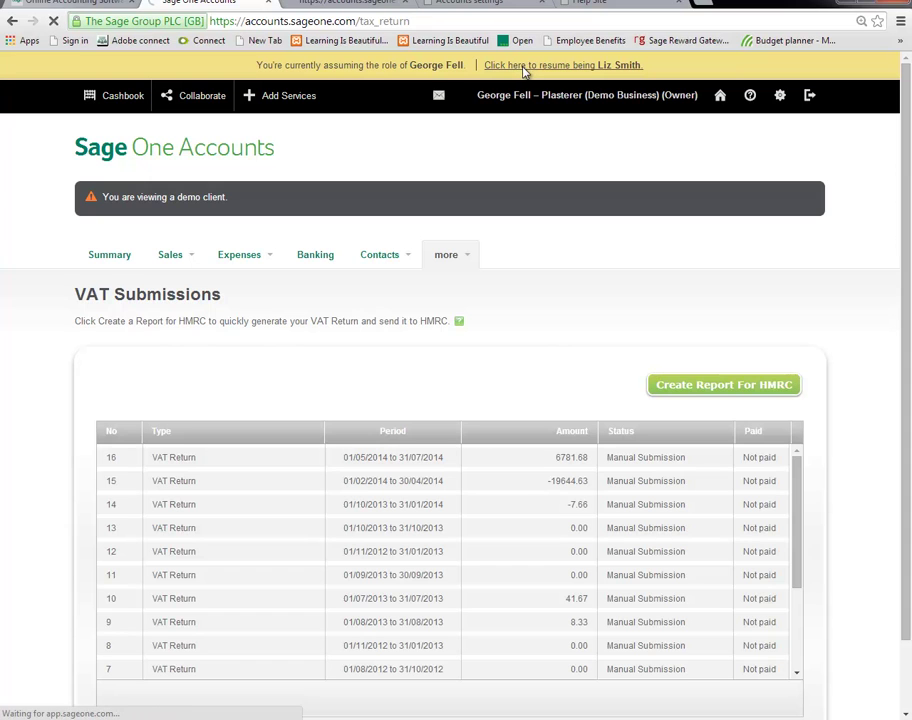